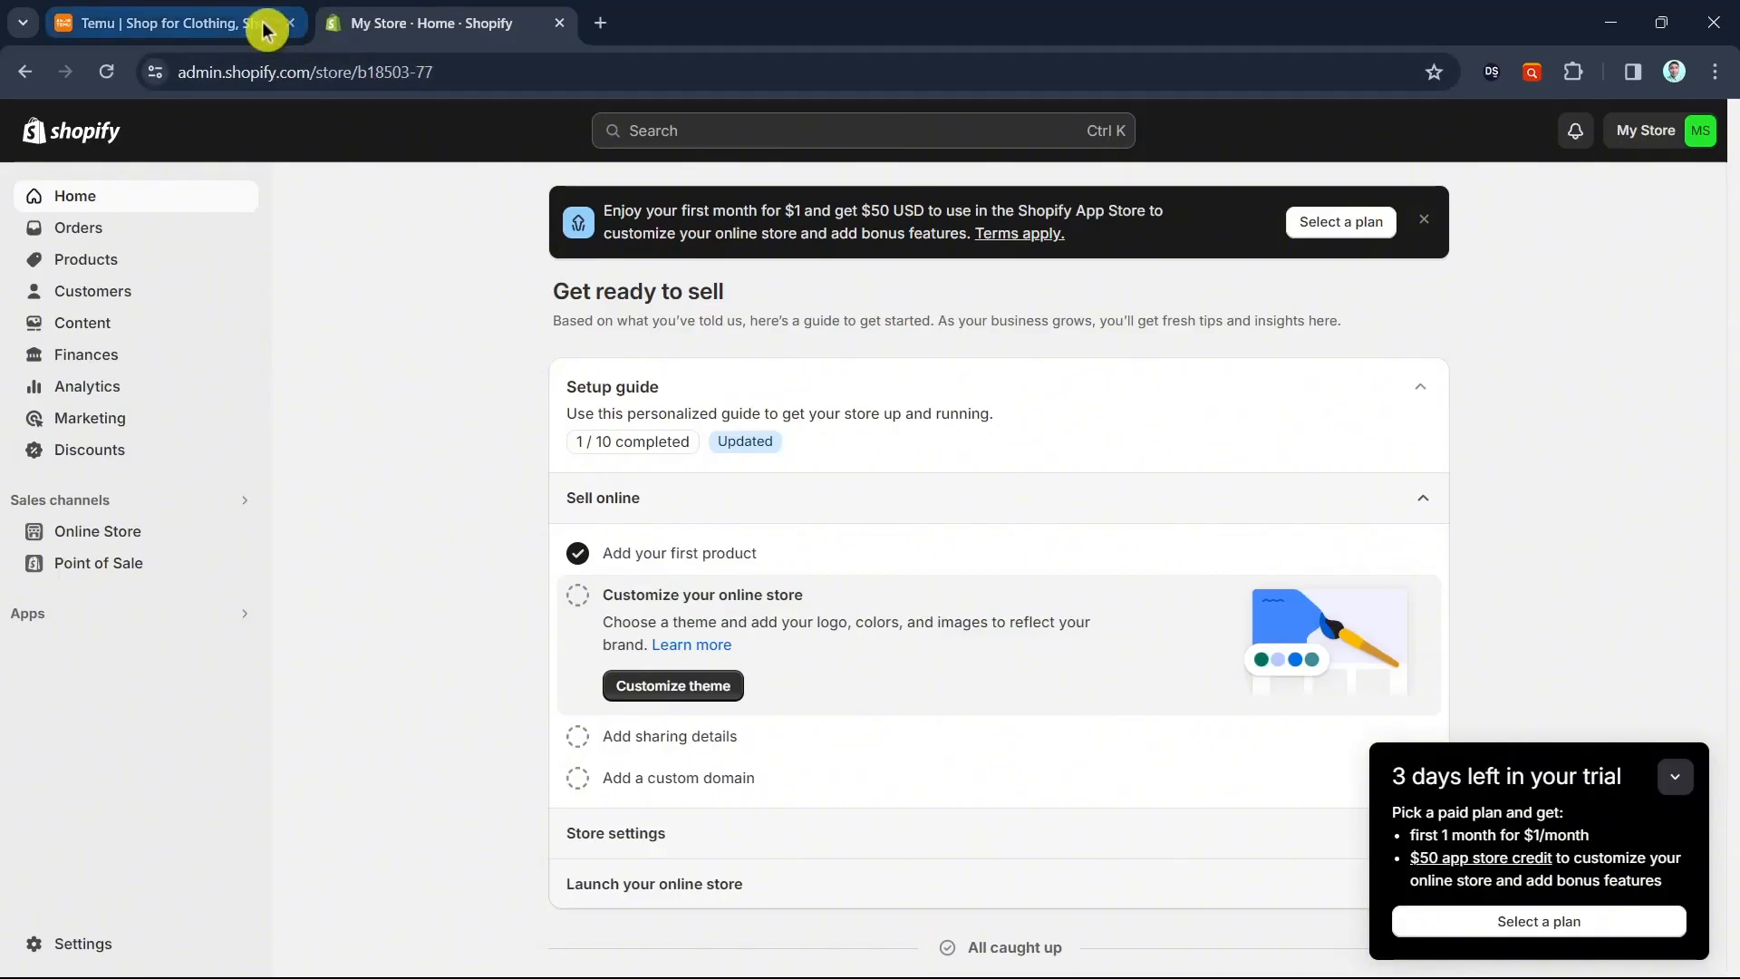
# - Go to autods.com in a new browser tab and open the AutoDS account
pyautogui.click(599, 25)
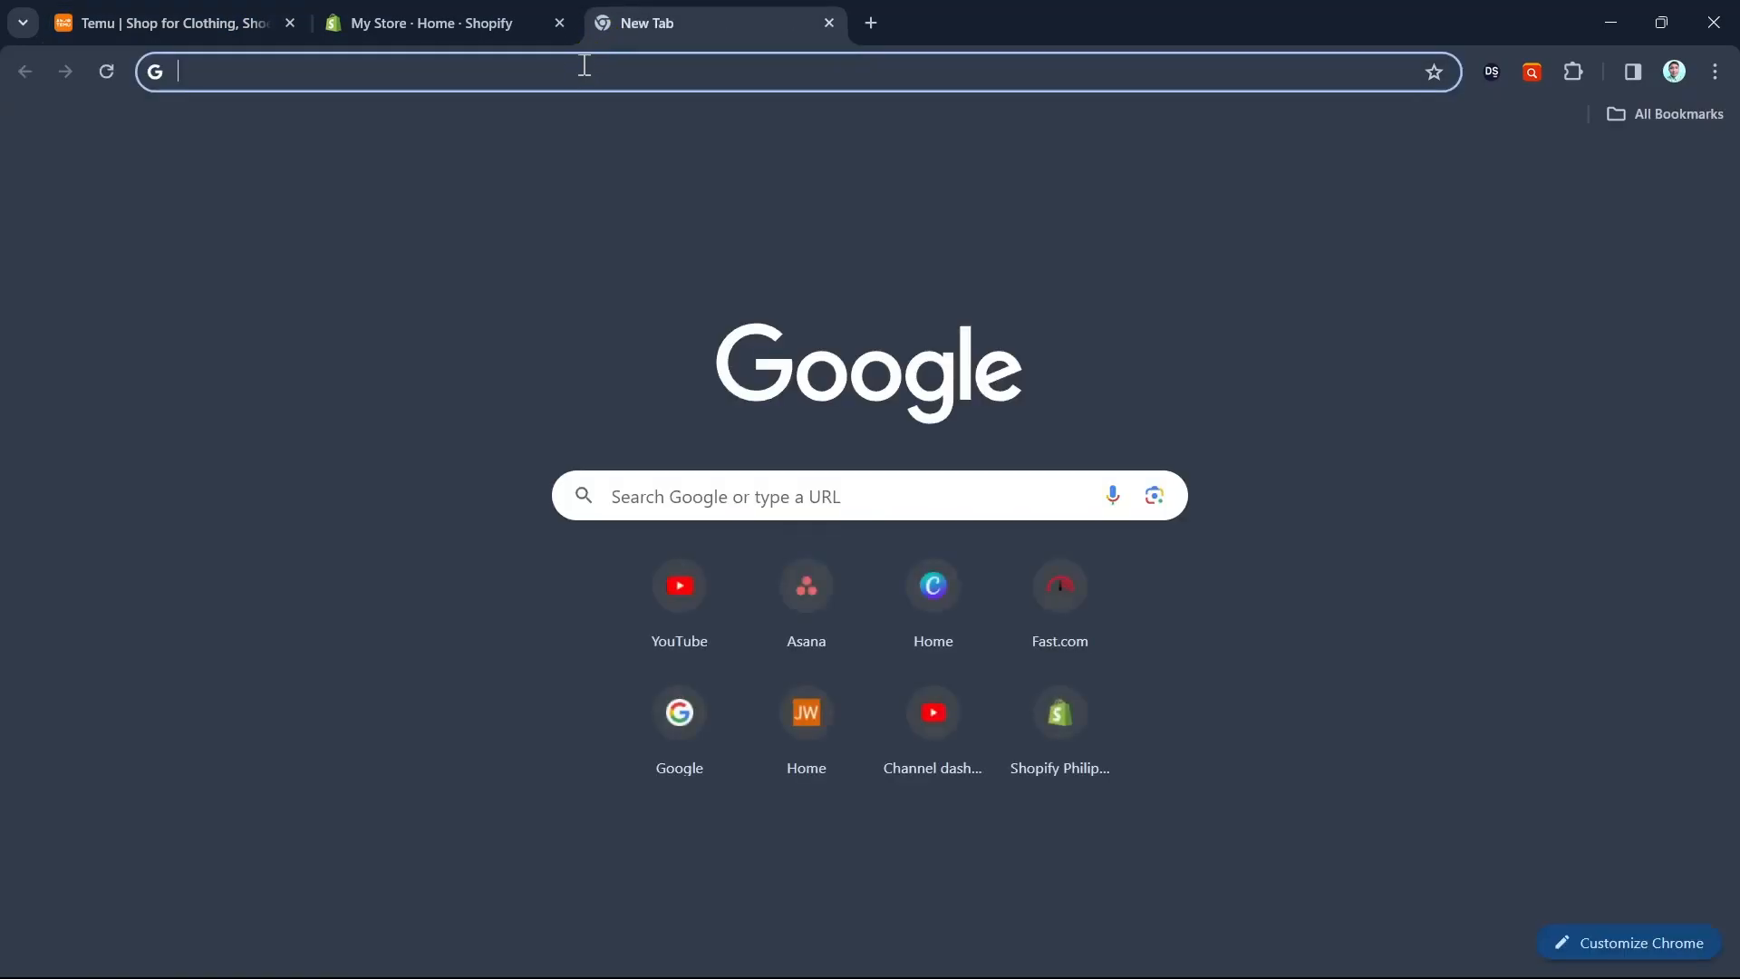
pyautogui.write('autods')
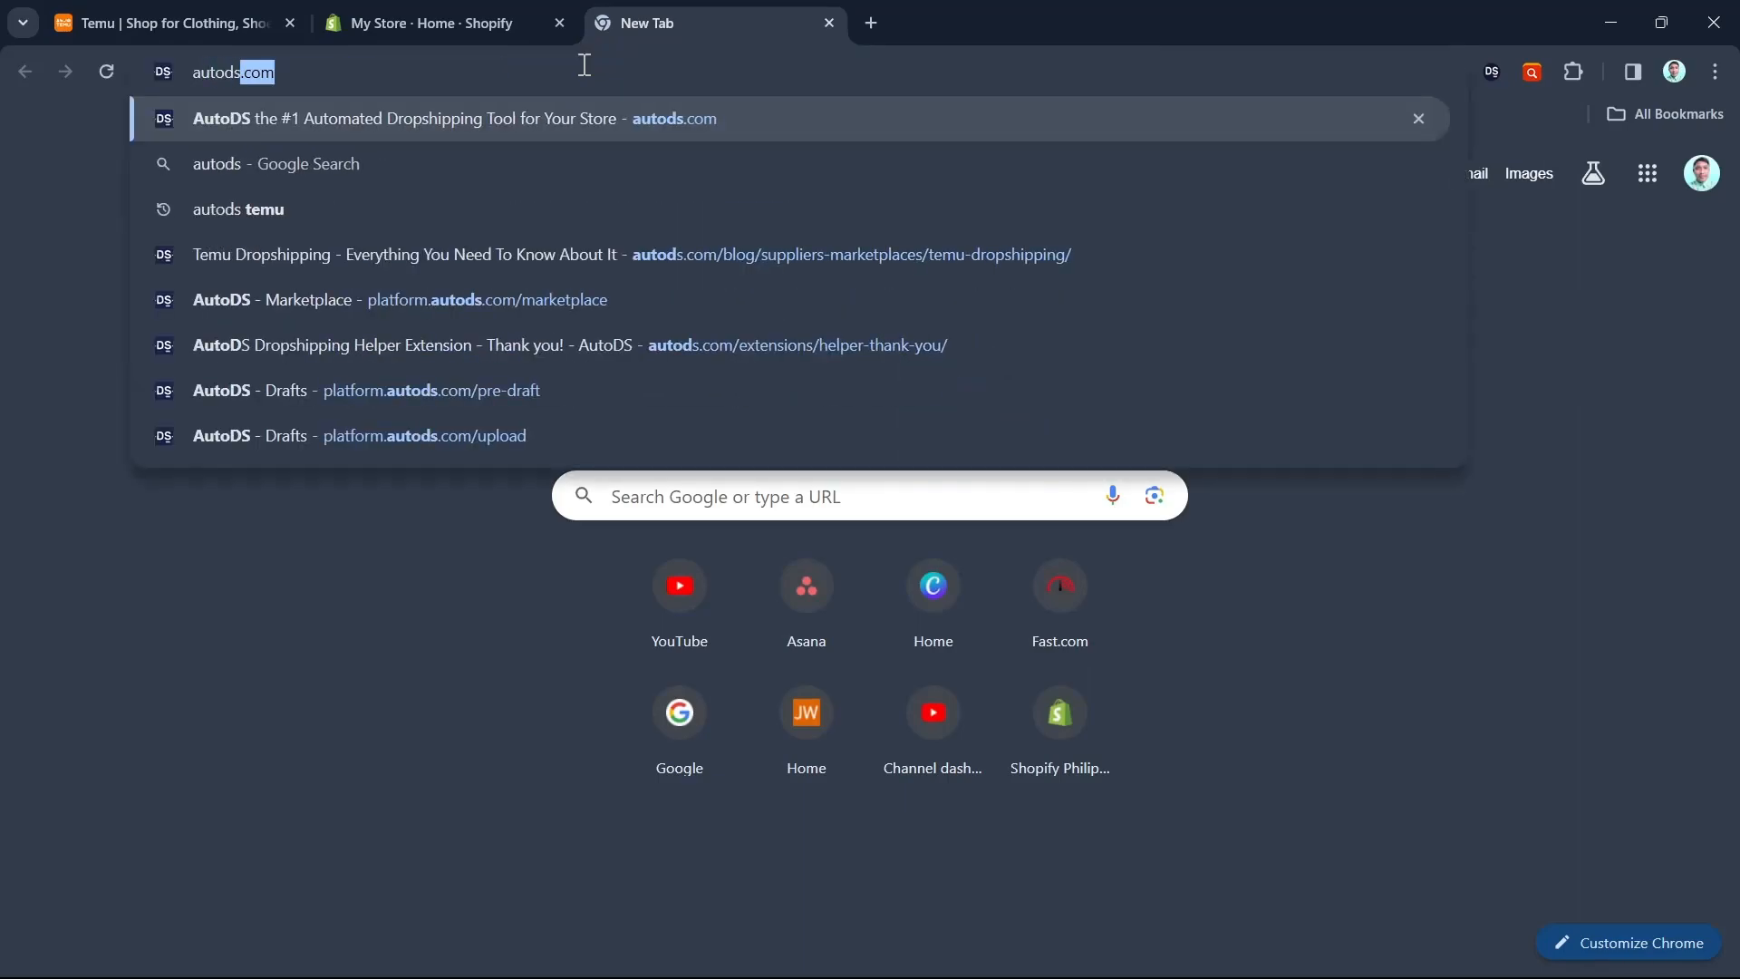
pyautogui.write('.com')
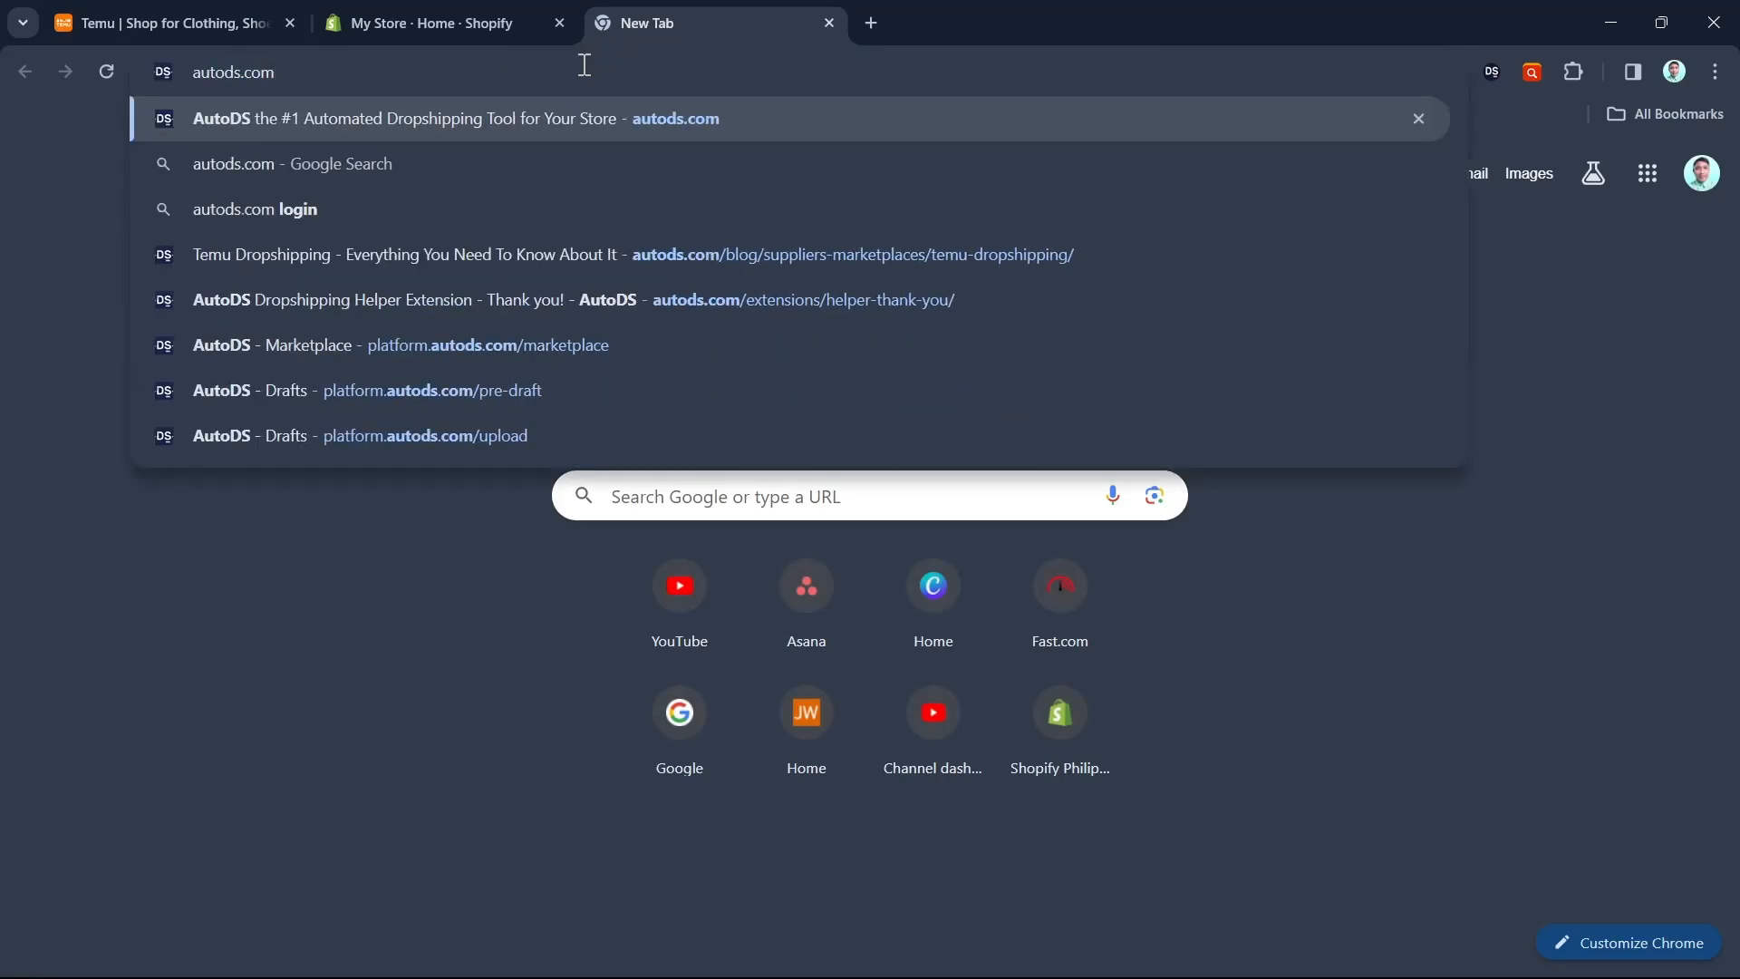
pyautogui.press('Return')
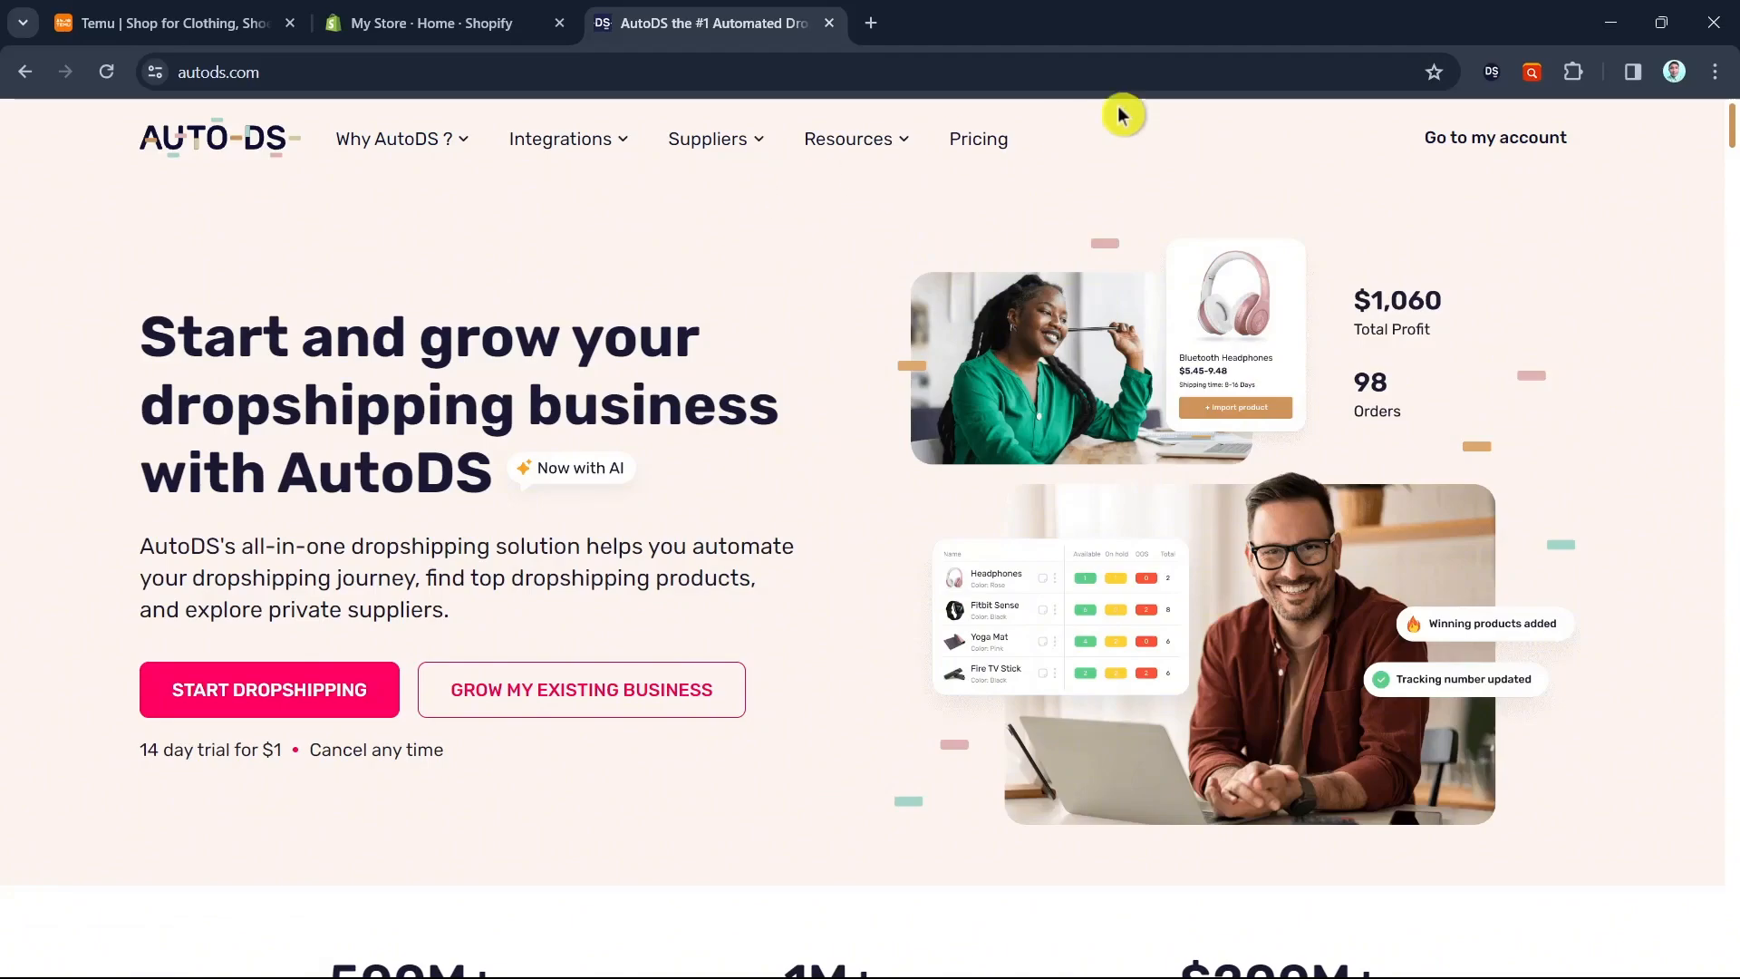
pyautogui.click(1505, 142)
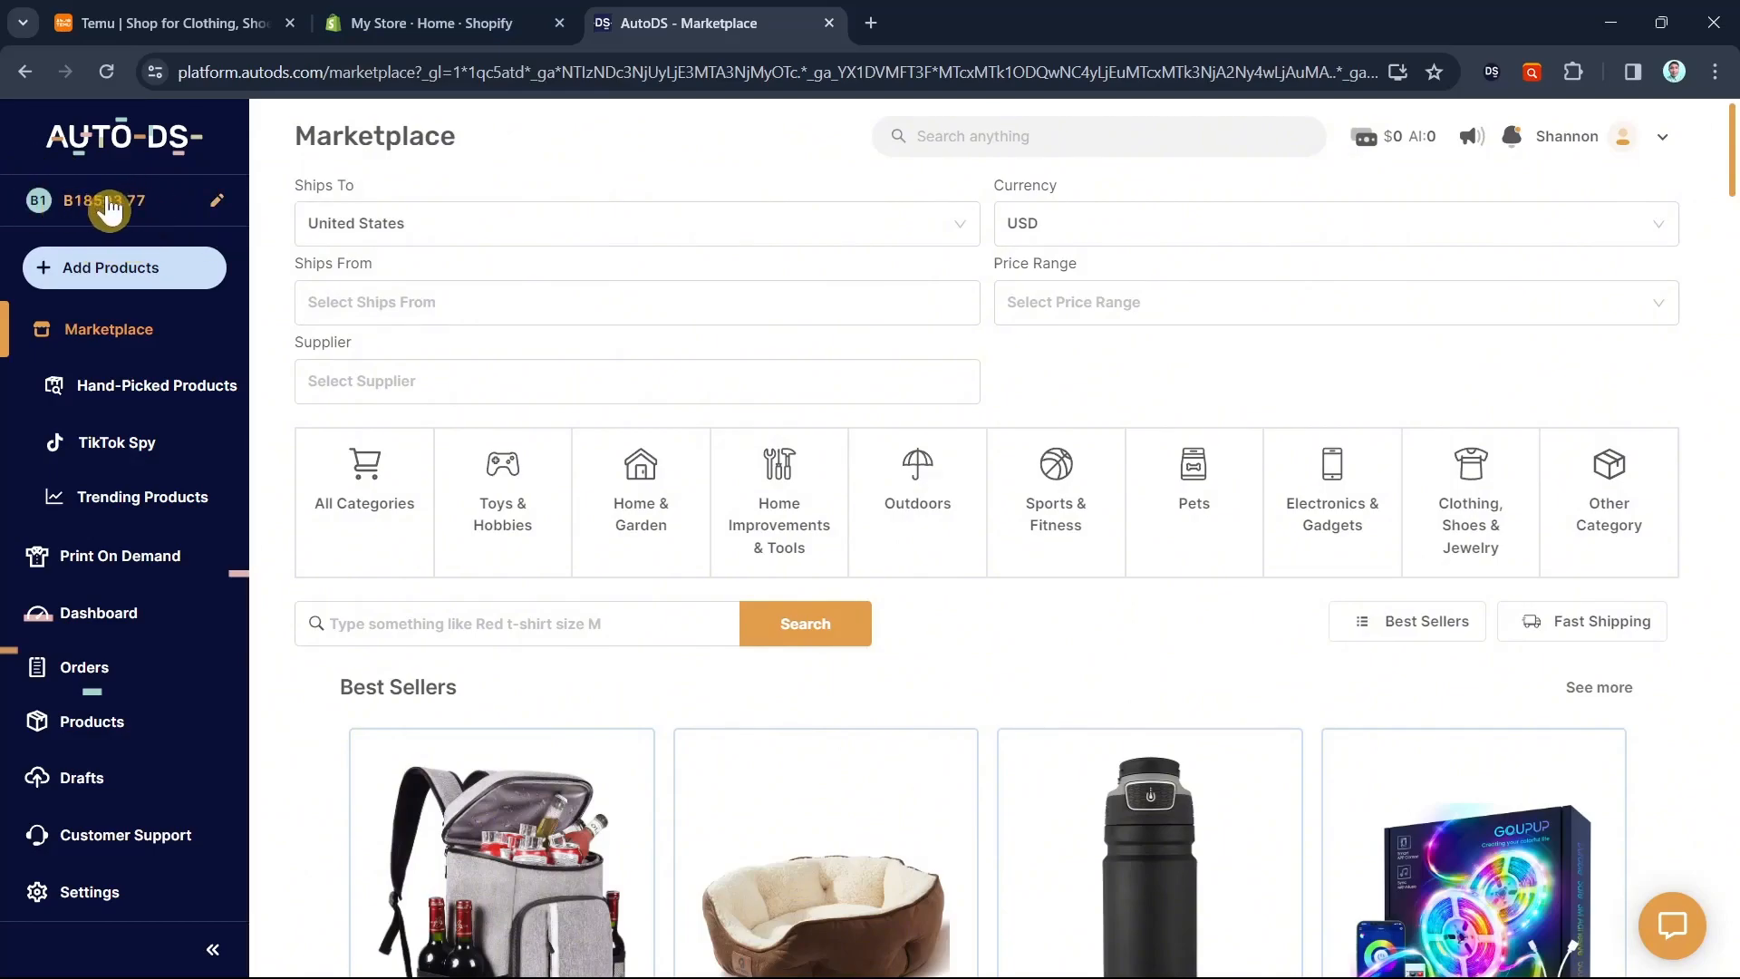
# - Switch to the Shopify admin, search it for AutoDS and open the AutoDS app
pyautogui.click(432, 11)
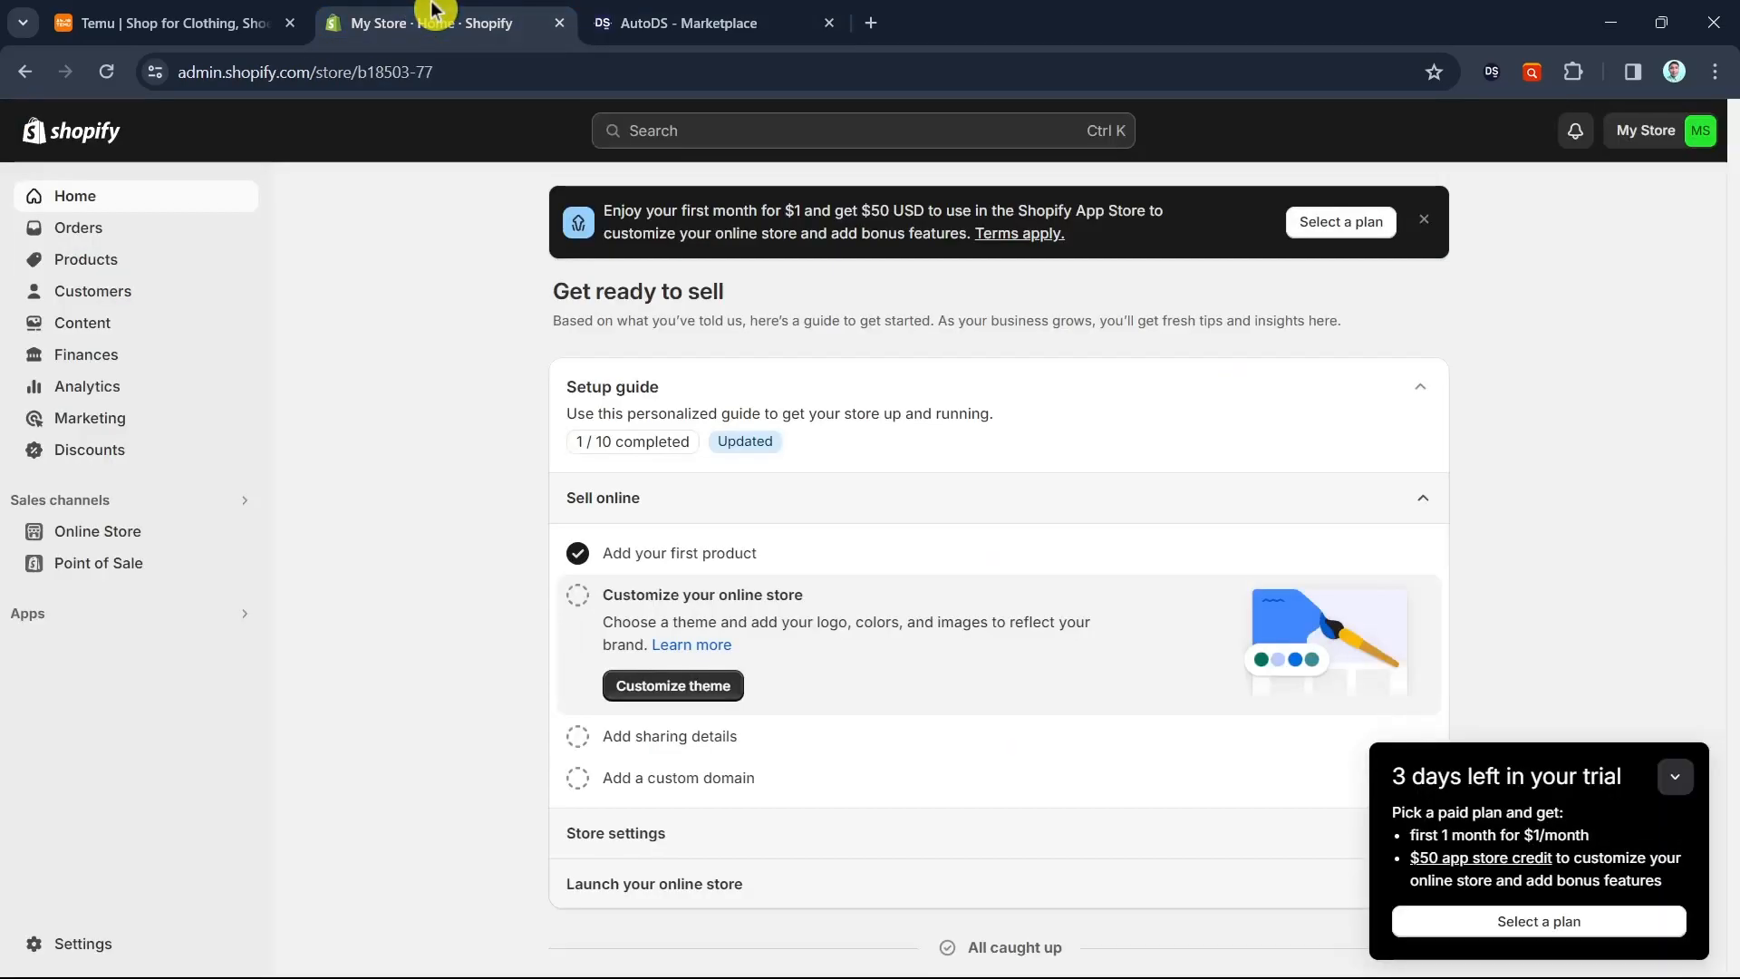
pyautogui.click(736, 127)
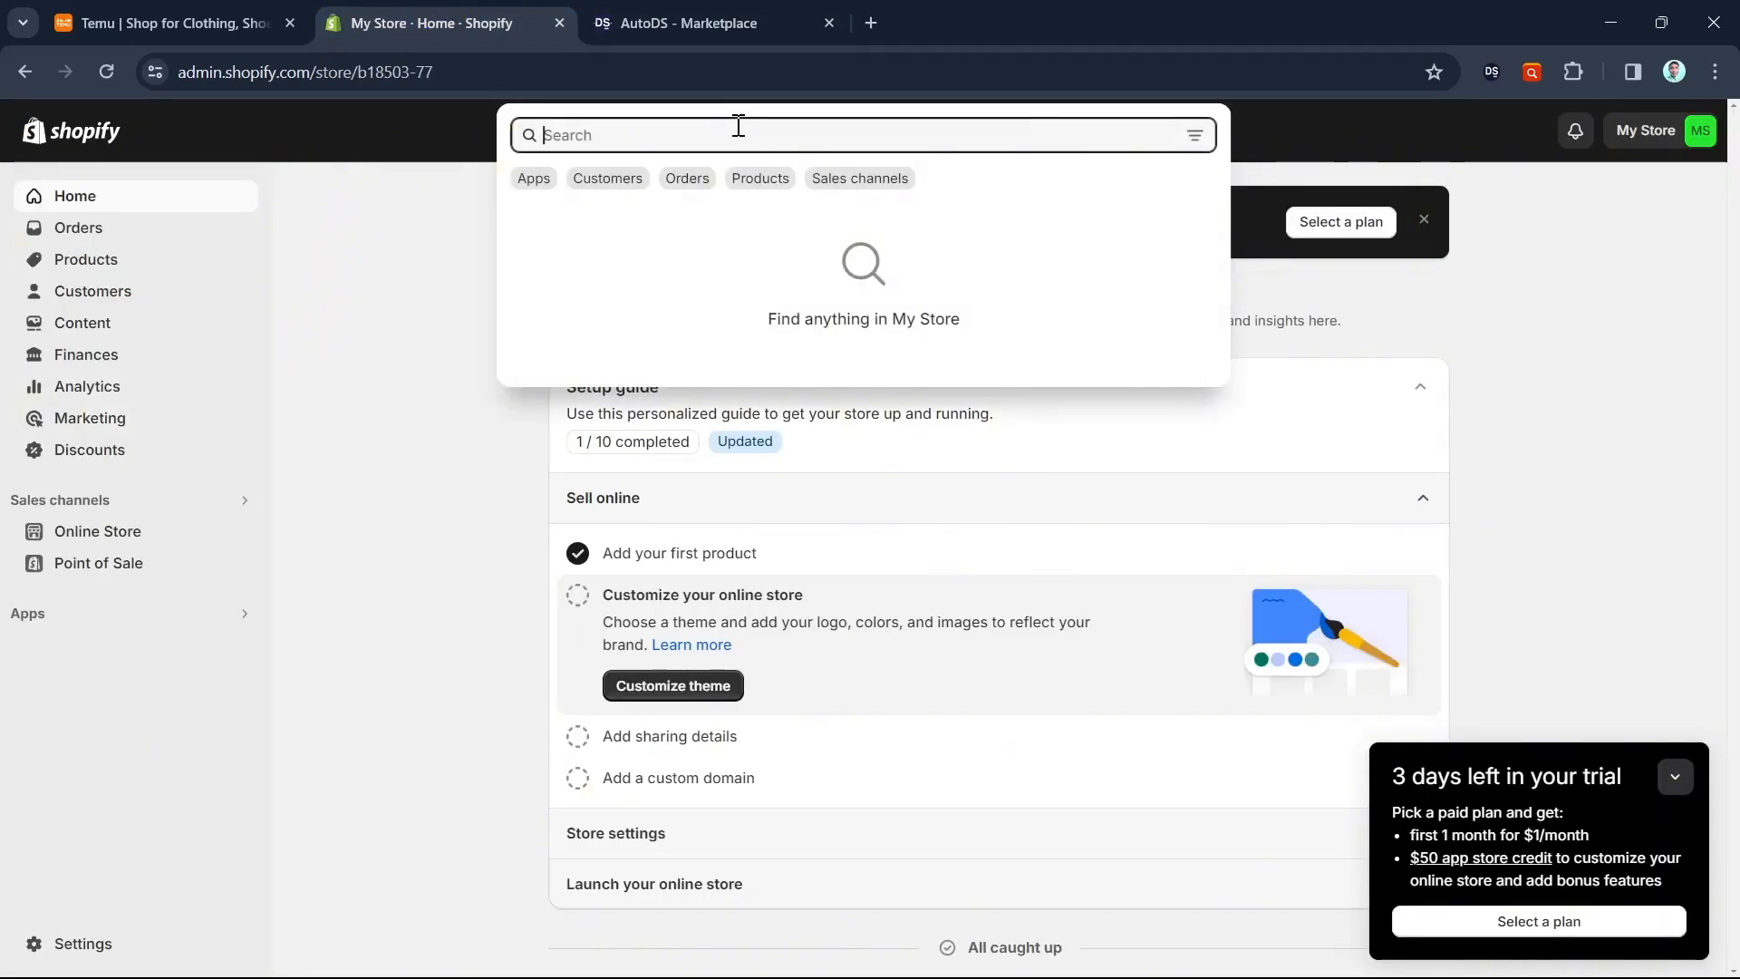
pyautogui.write('auto')
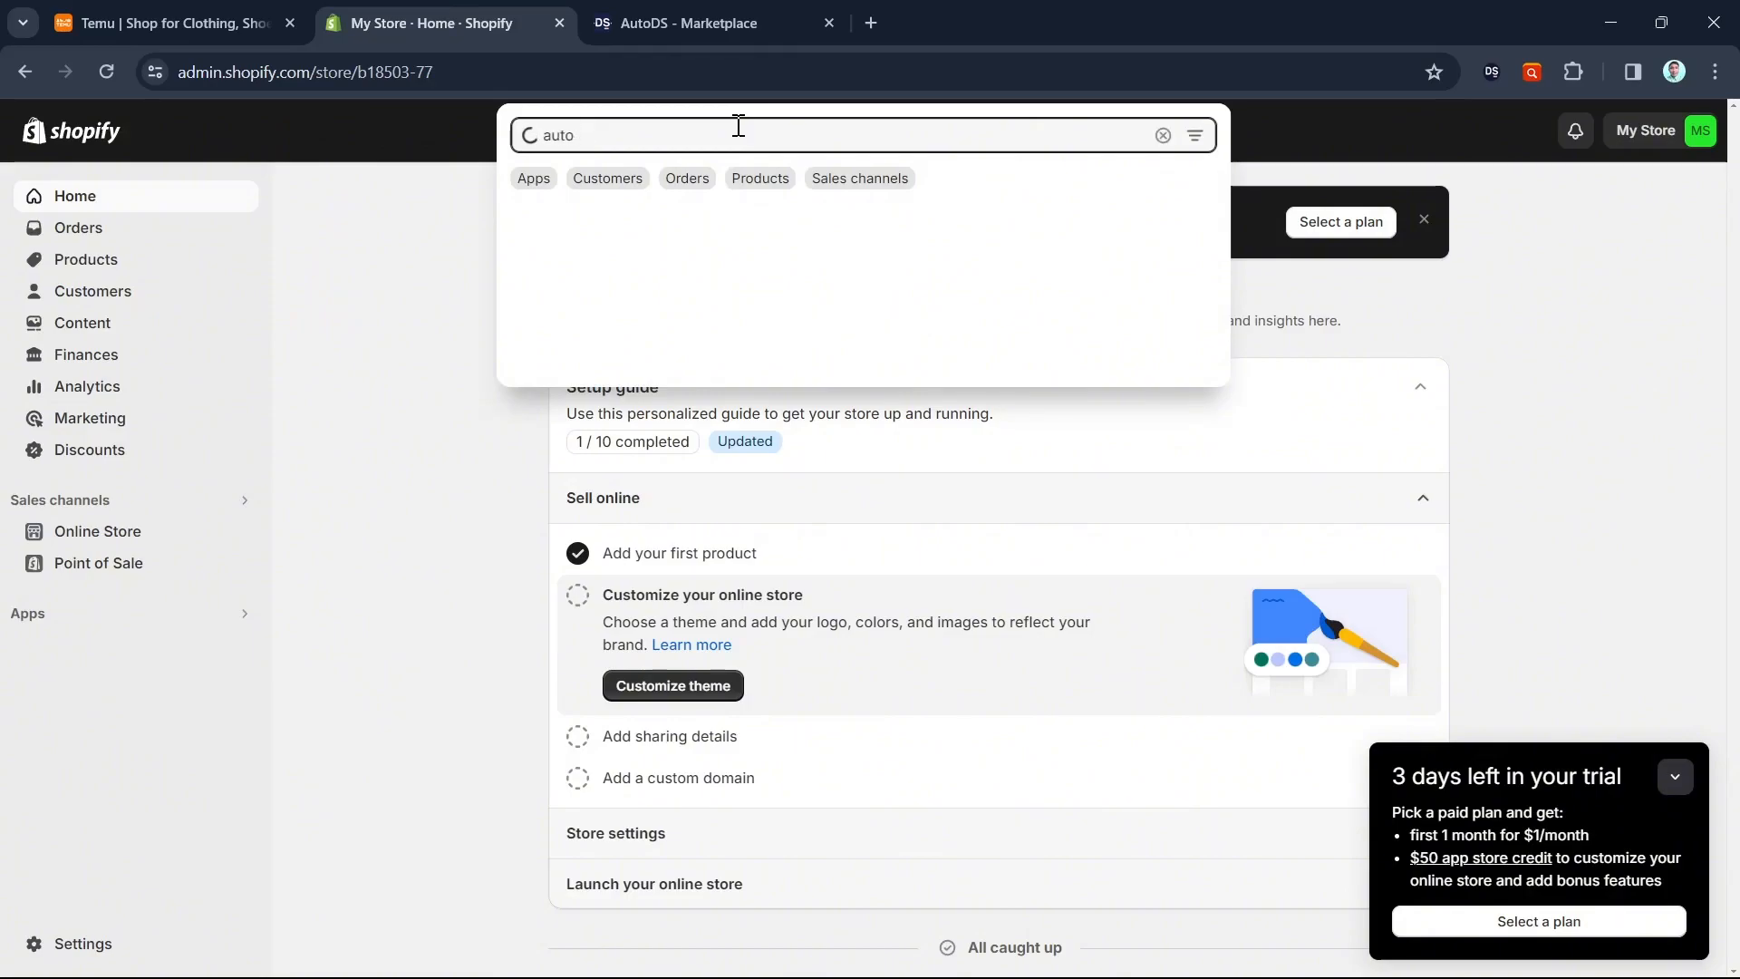
pyautogui.write(' ds')
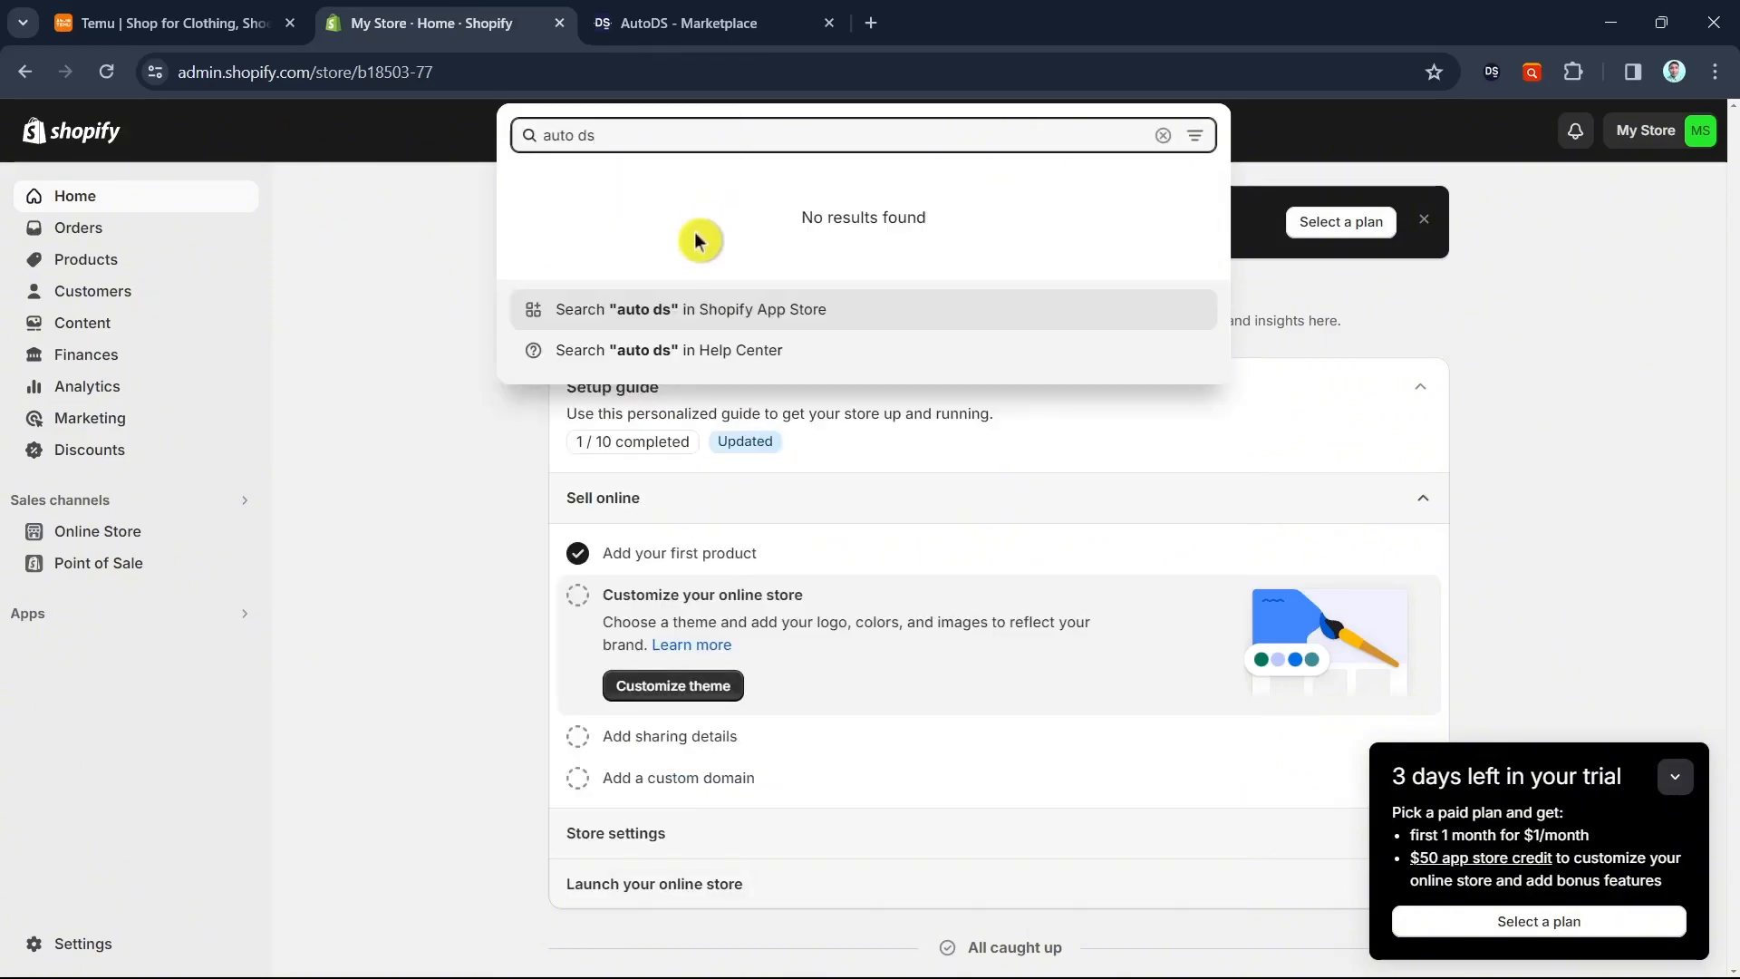
pyautogui.write('ds')
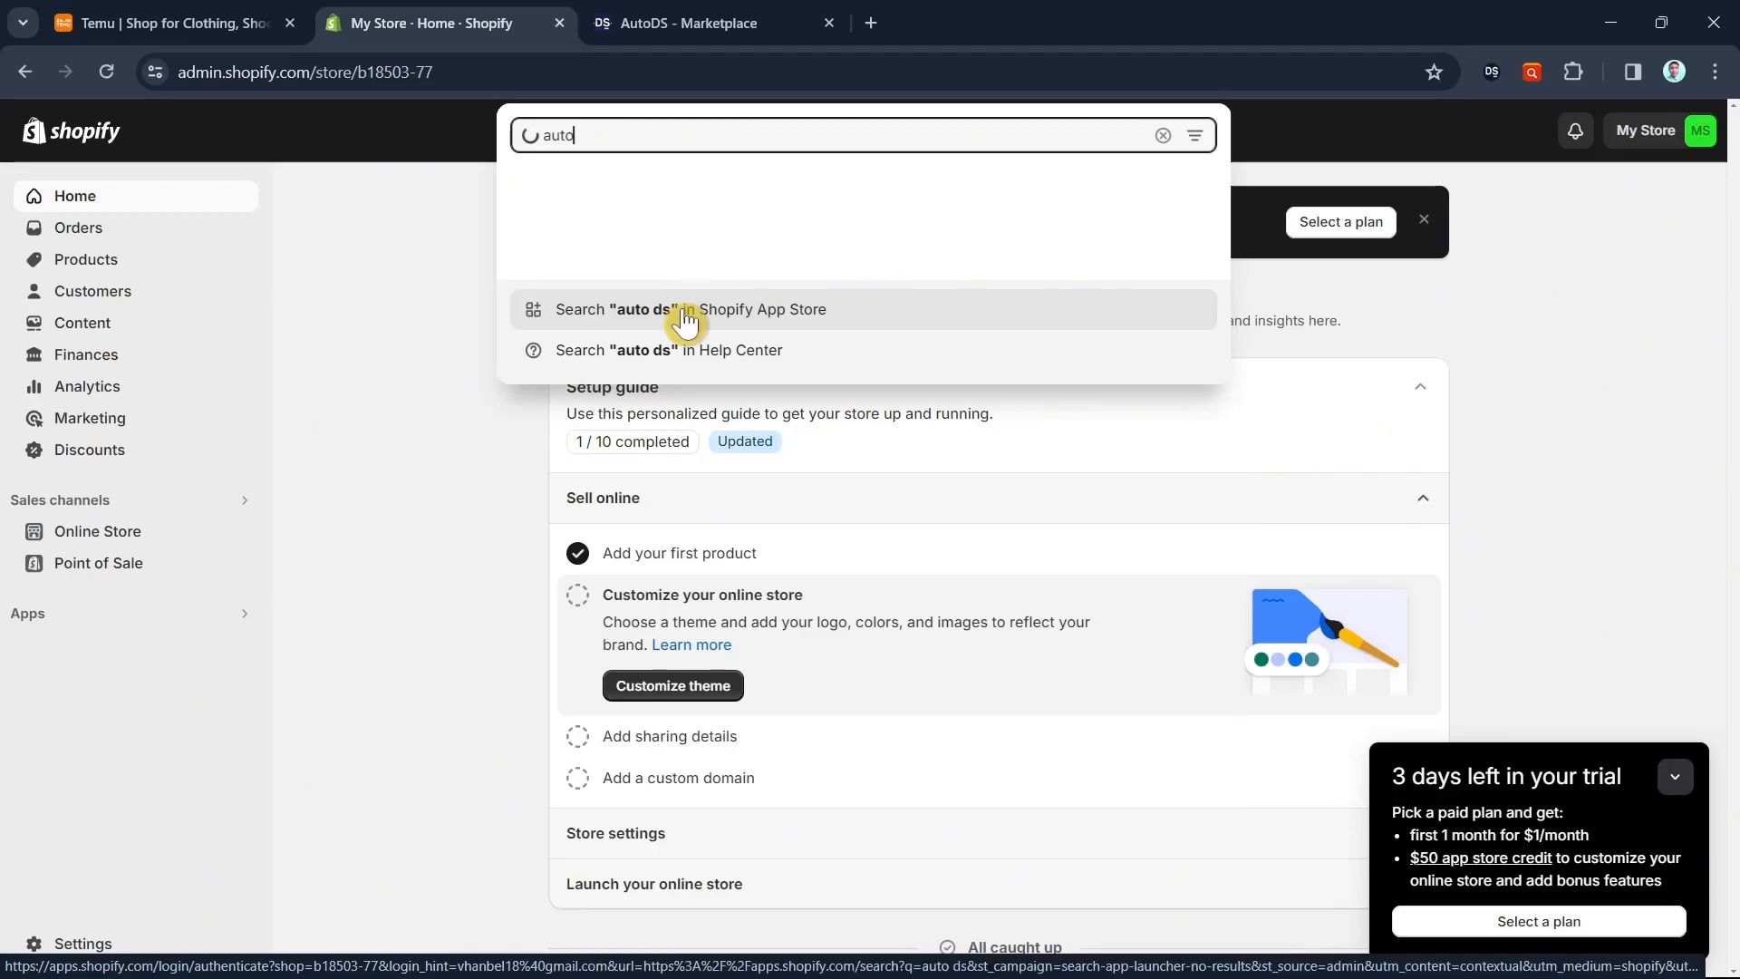
pyautogui.click(724, 240)
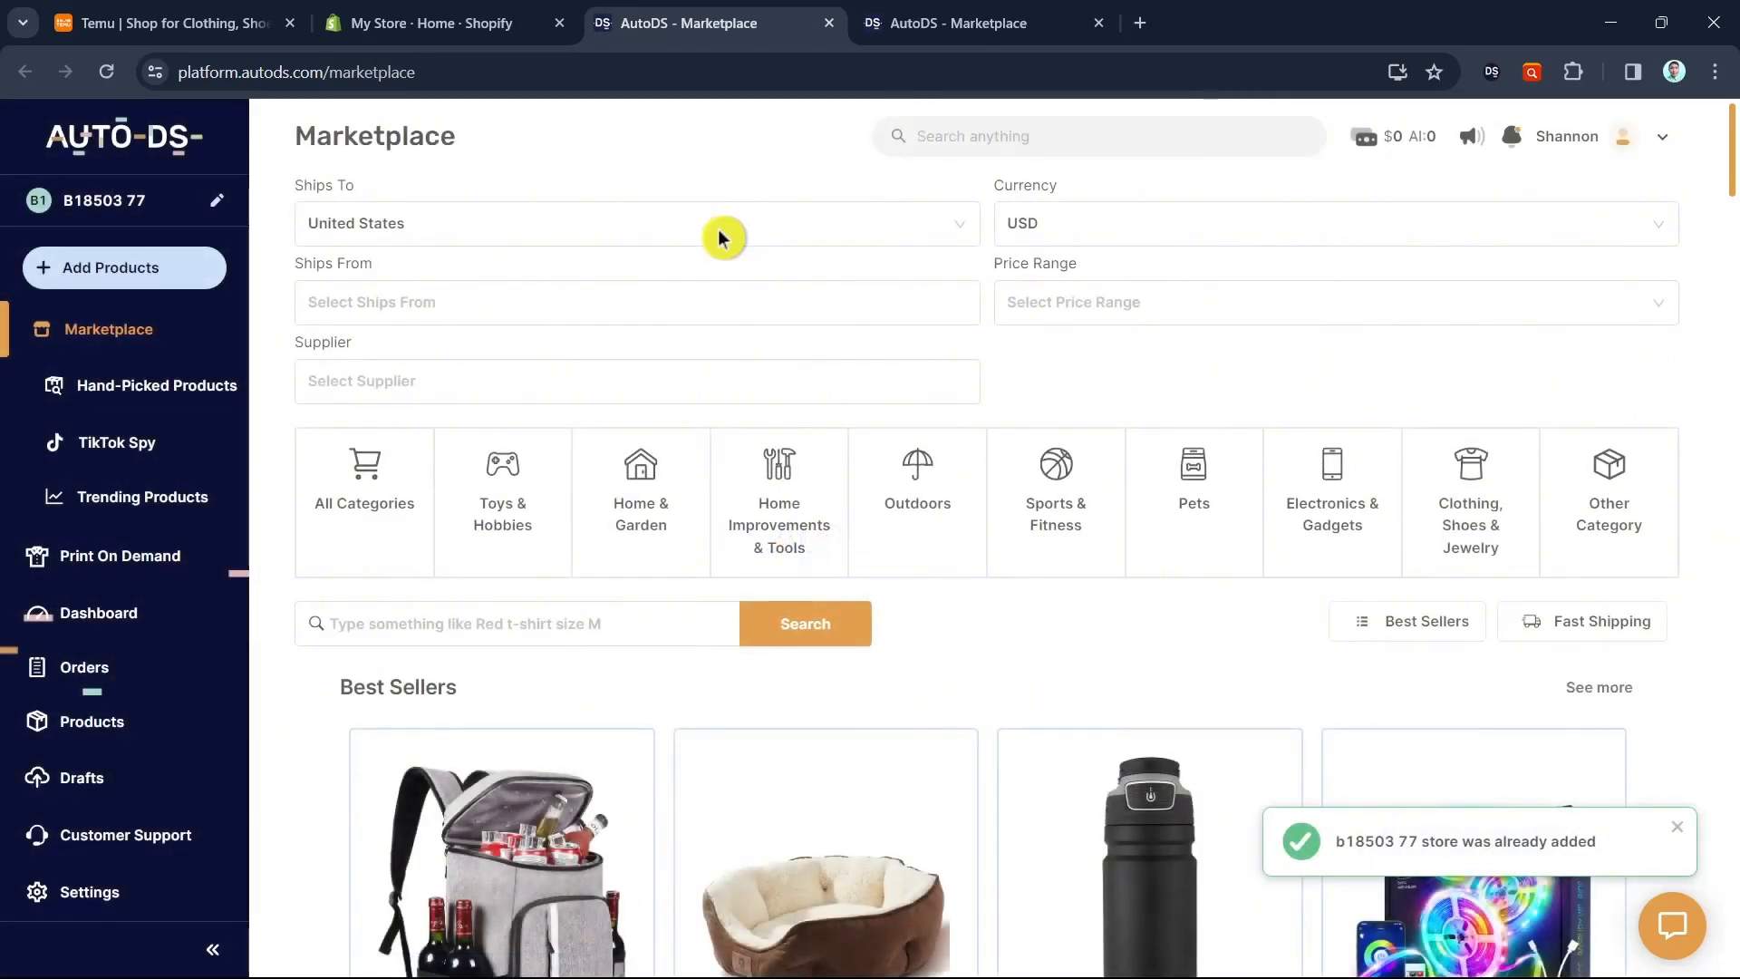
# - Close the duplicate AutoDS browser tab and return to the Shopify admin
pyautogui.click(543, 20)
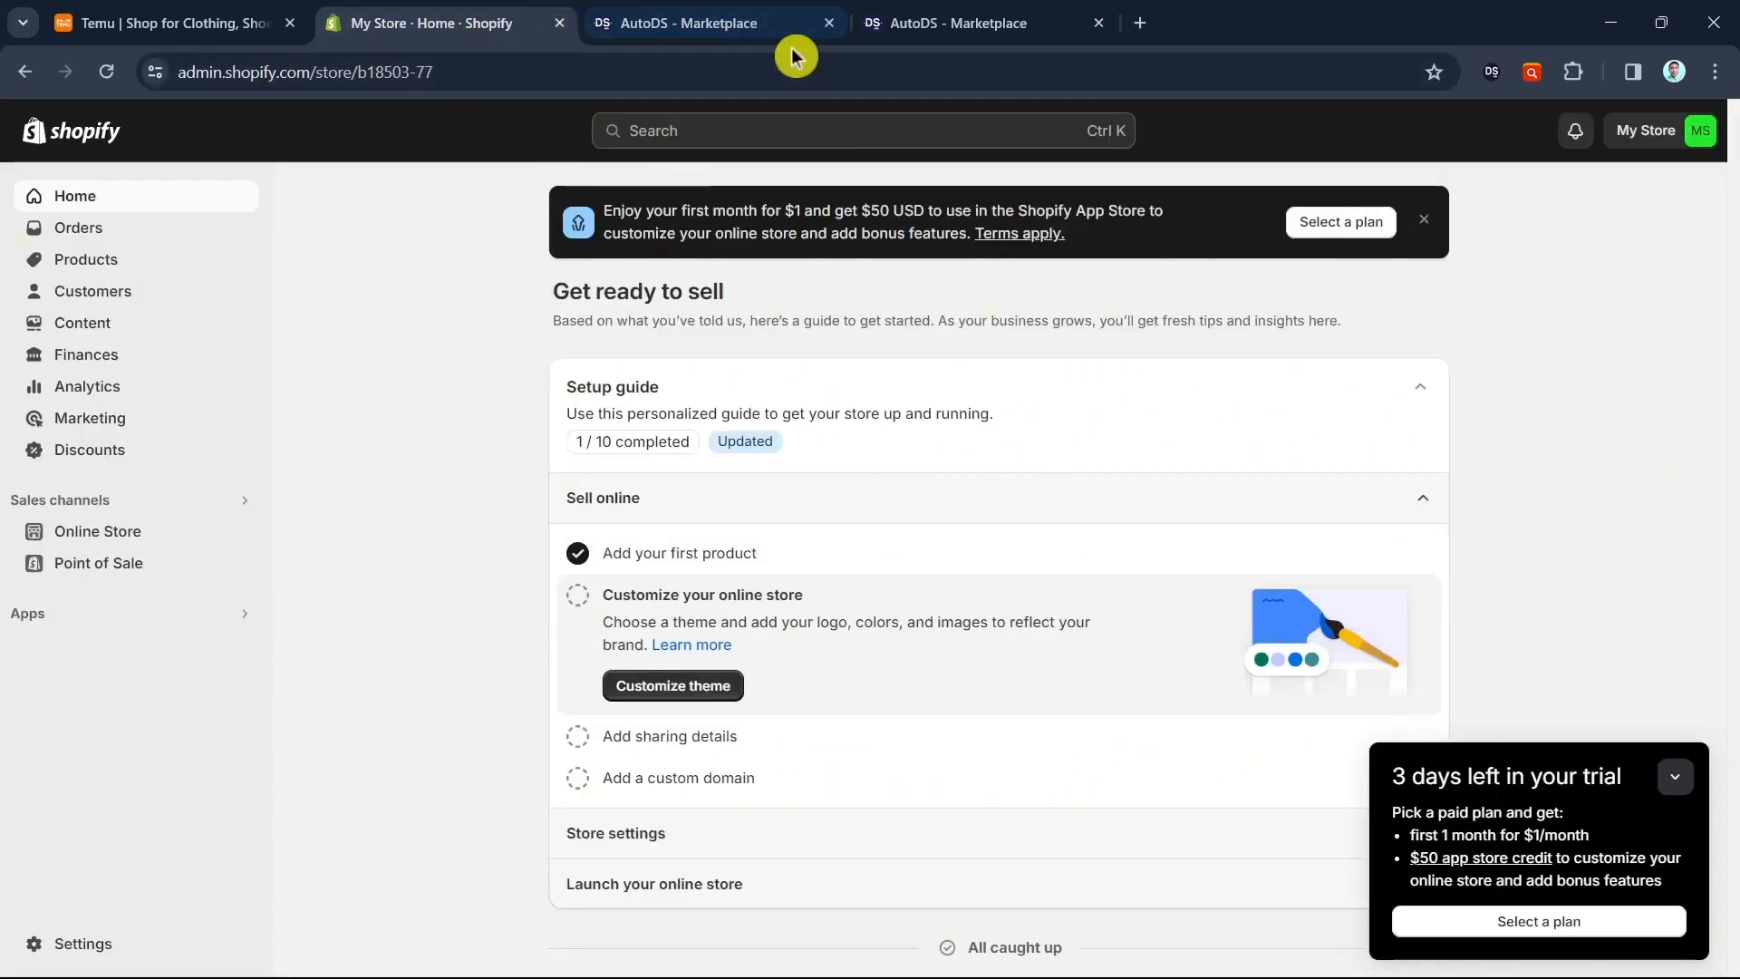
pyautogui.click(830, 23)
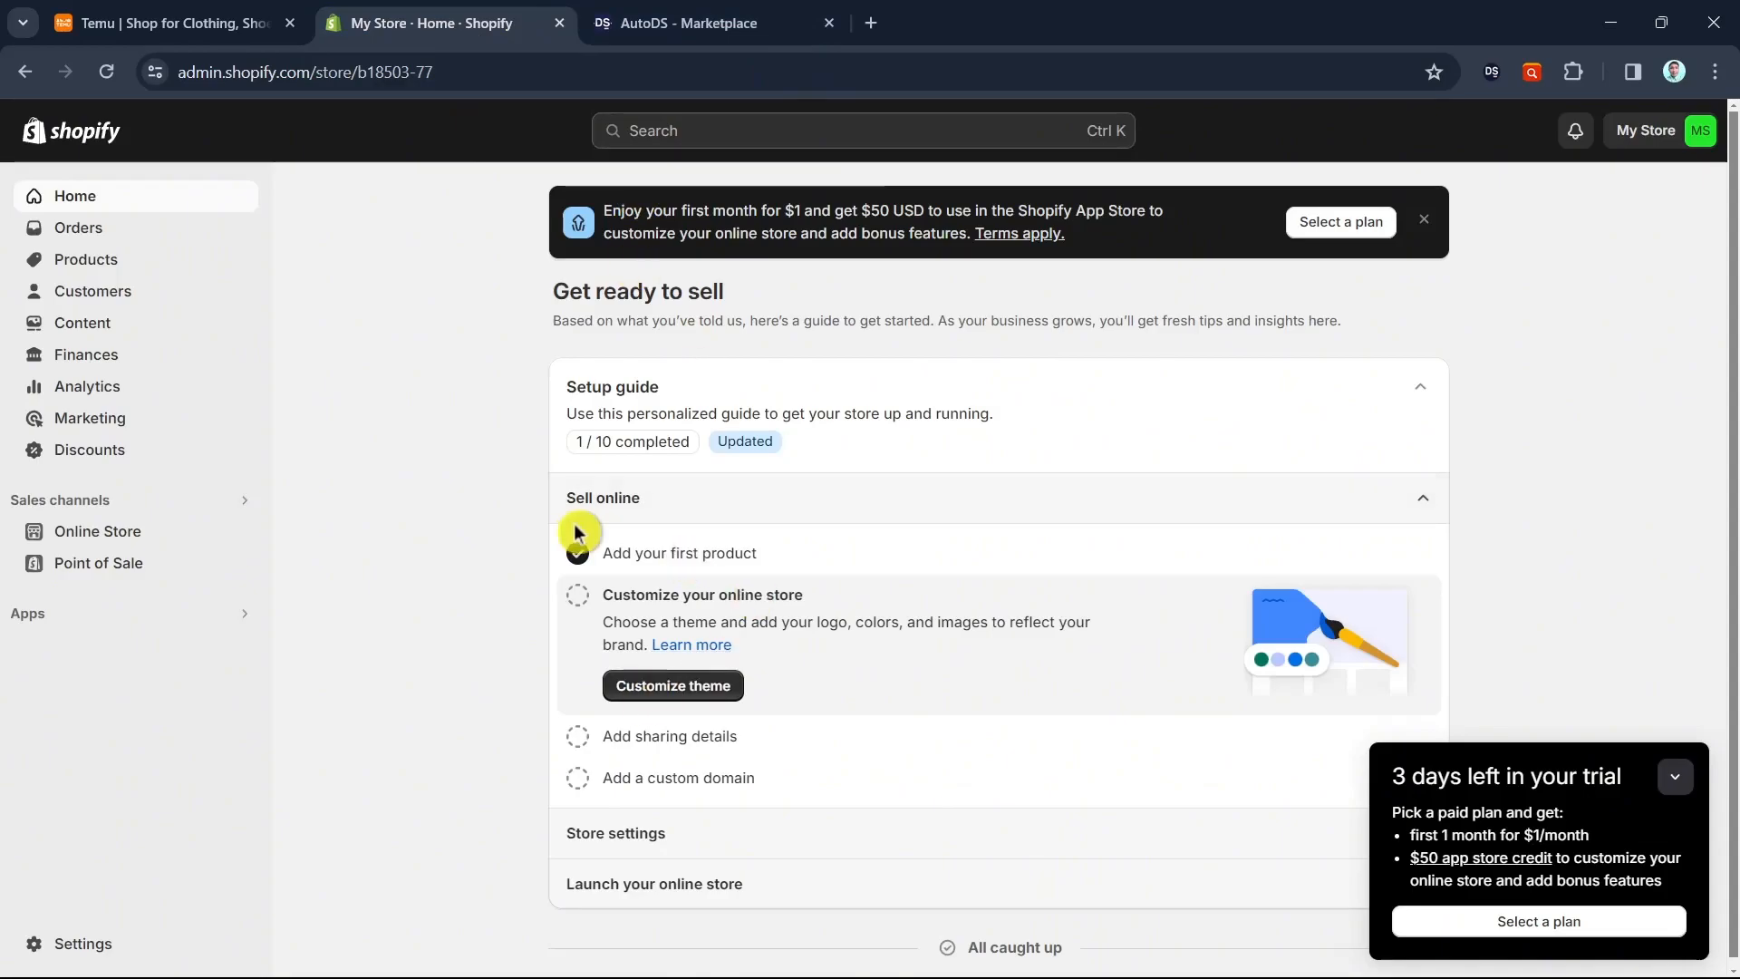
pyautogui.click(810, 13)
pyautogui.click(417, 20)
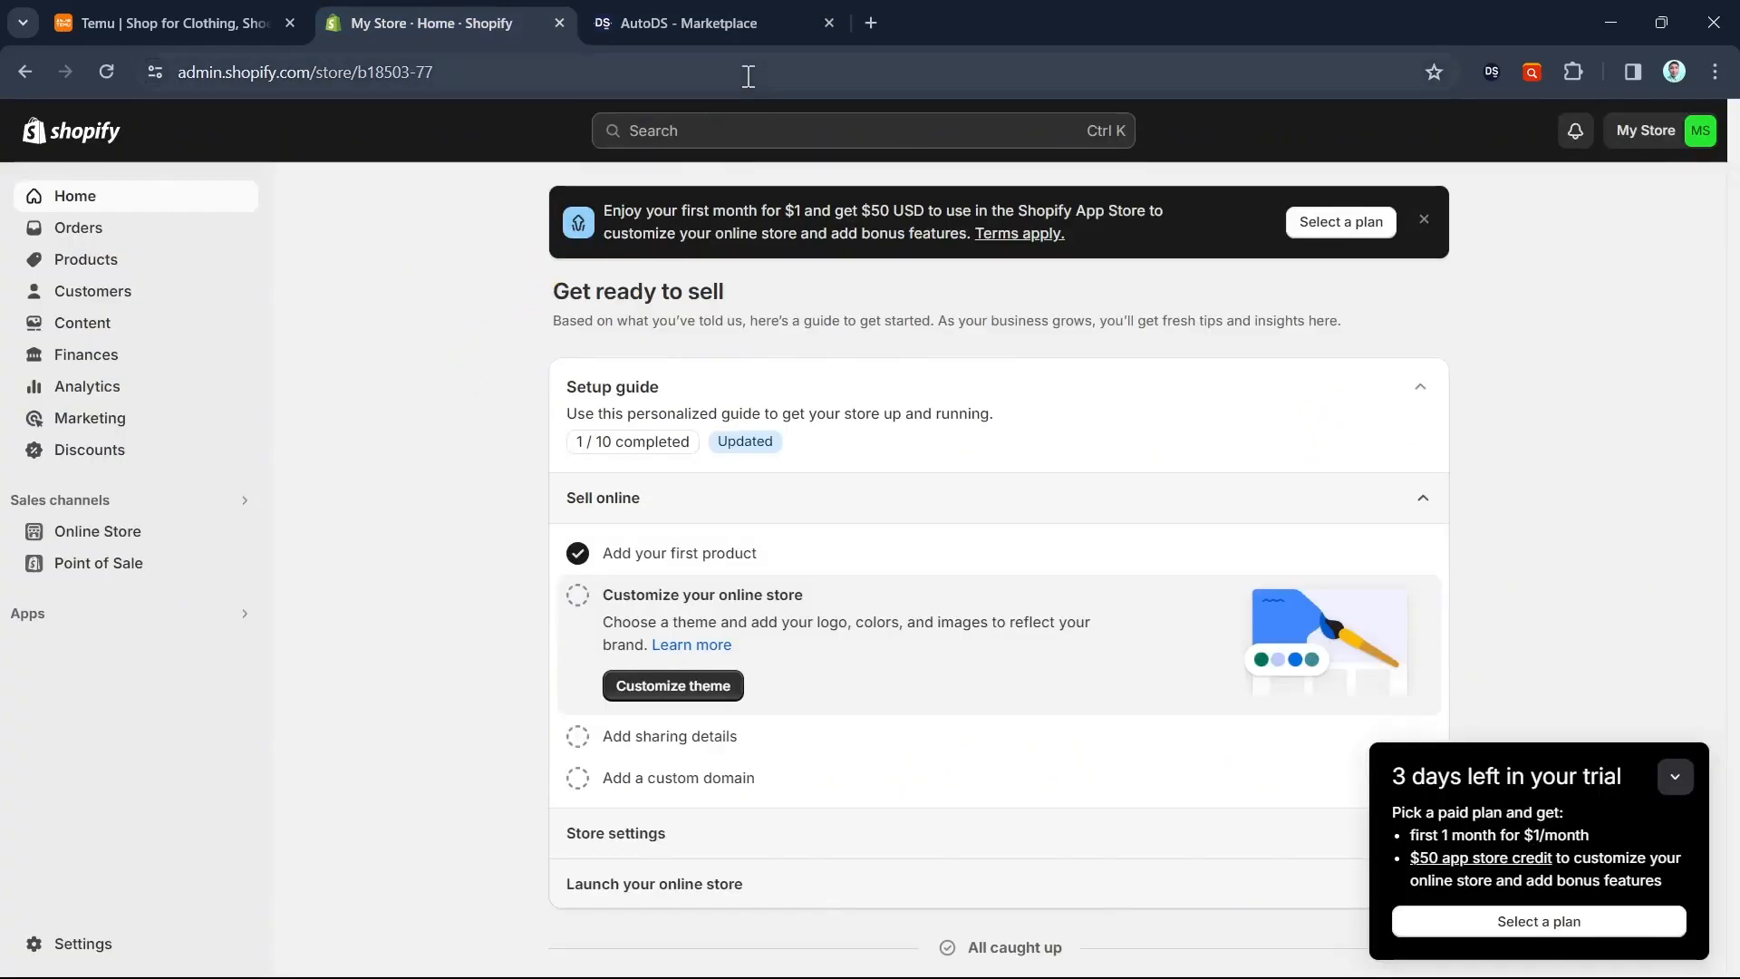
# - Open the Chrome Web Store at chromewebstore.google.com in a new browser tab
pyautogui.click(871, 23)
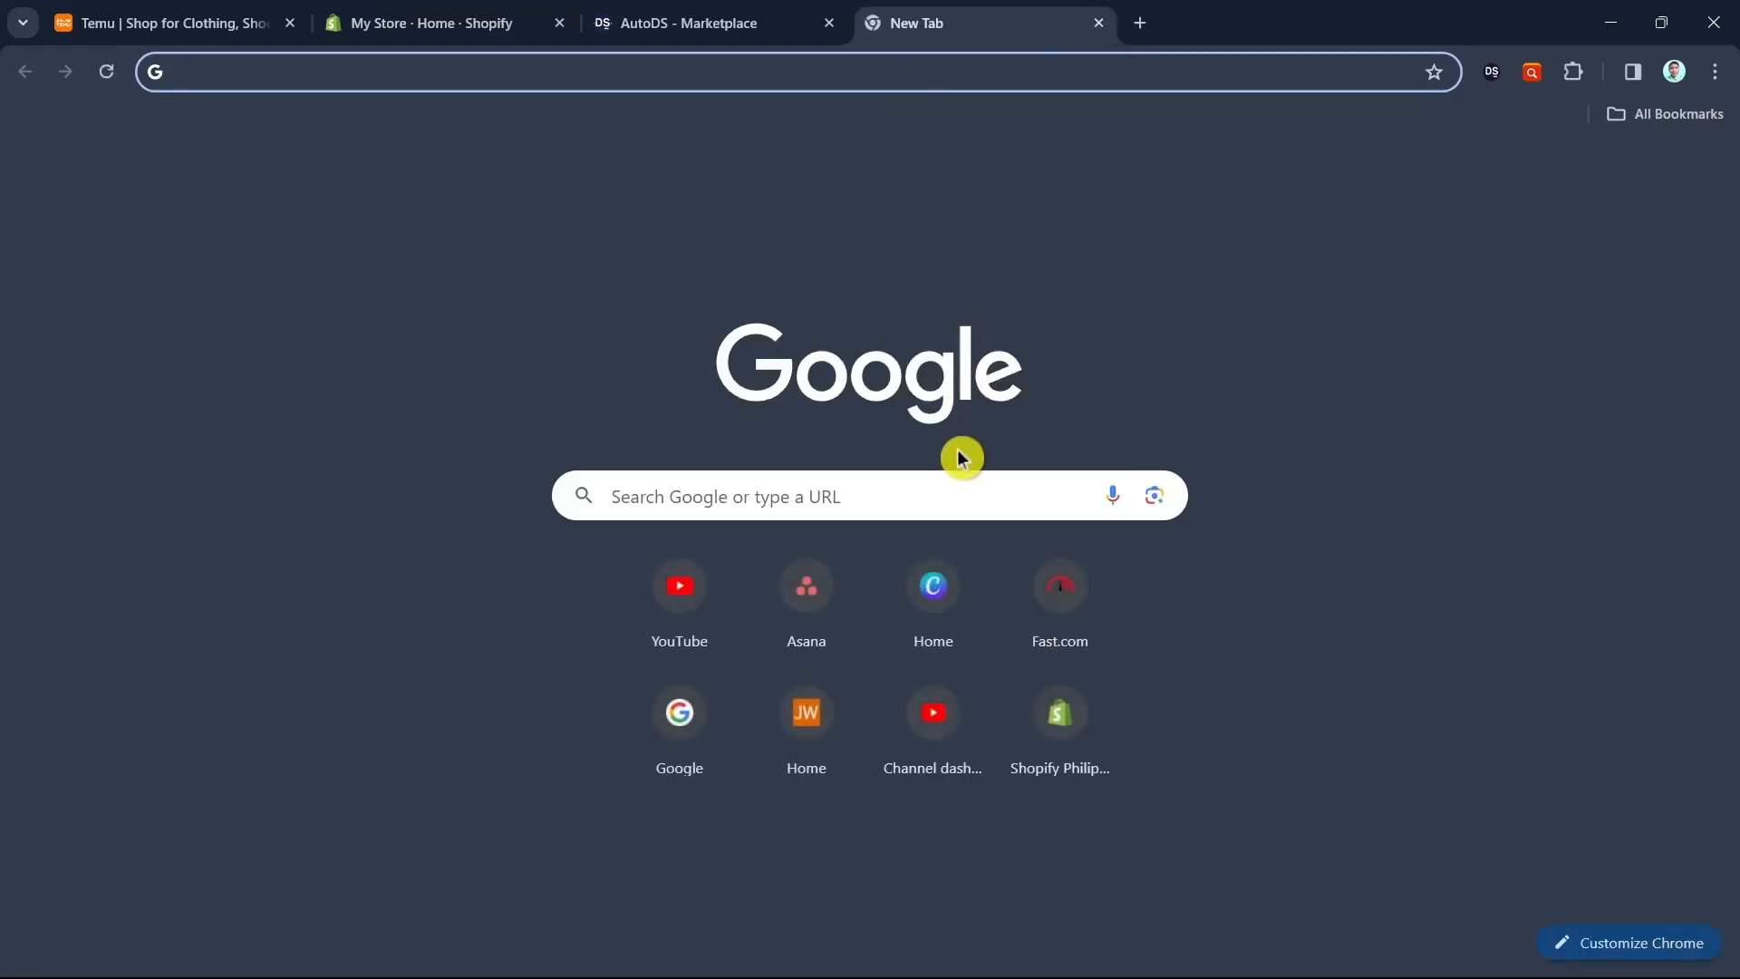
pyautogui.write('chromewebstore.google.com')
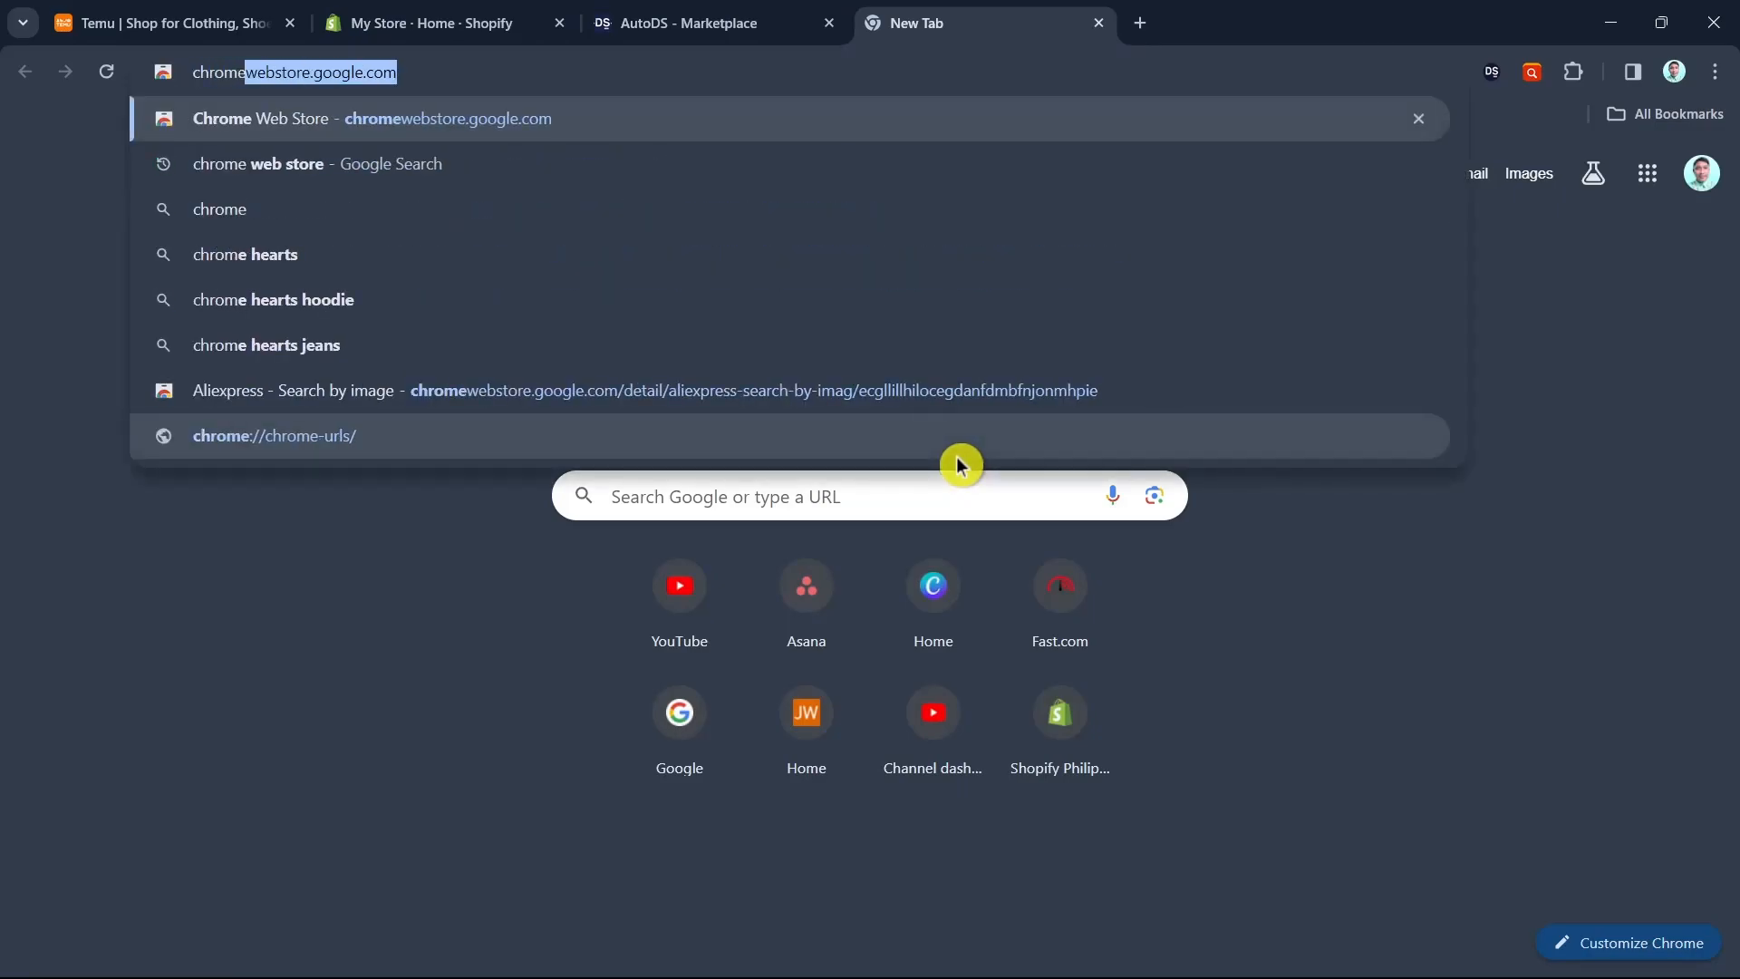
pyautogui.click(304, 129)
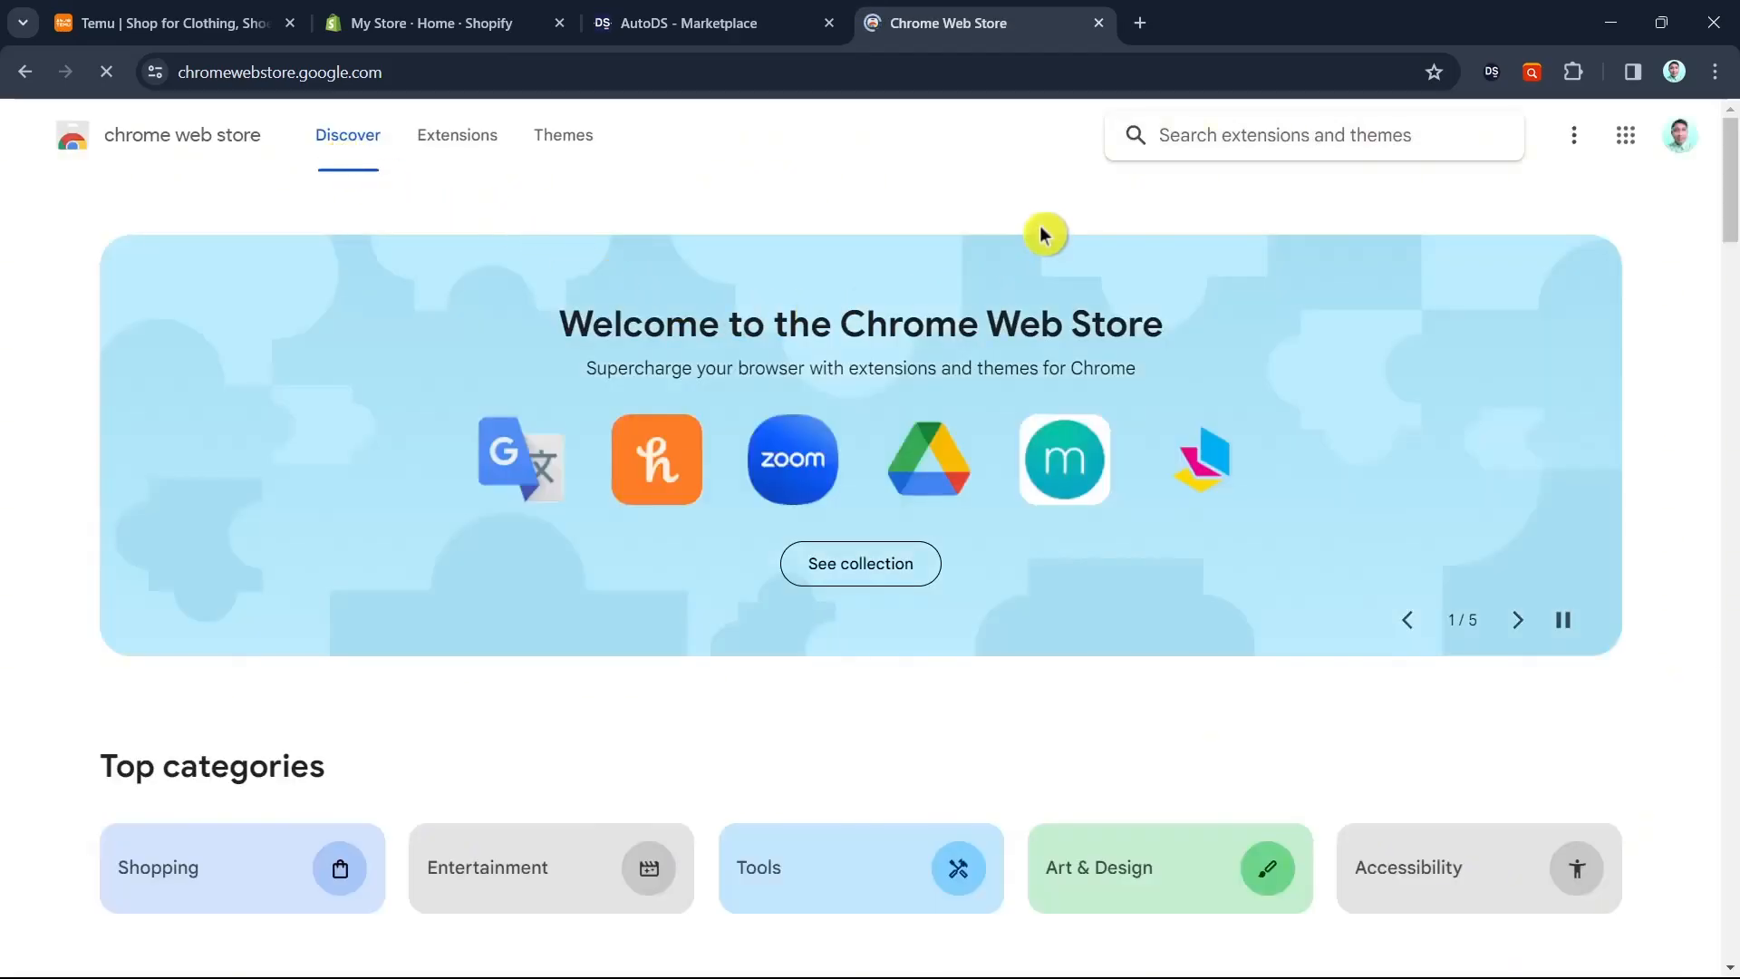
# - Search the extensions for "autods" and open the page of AutoDS - Dropshipping Helper
pyautogui.click(1232, 151)
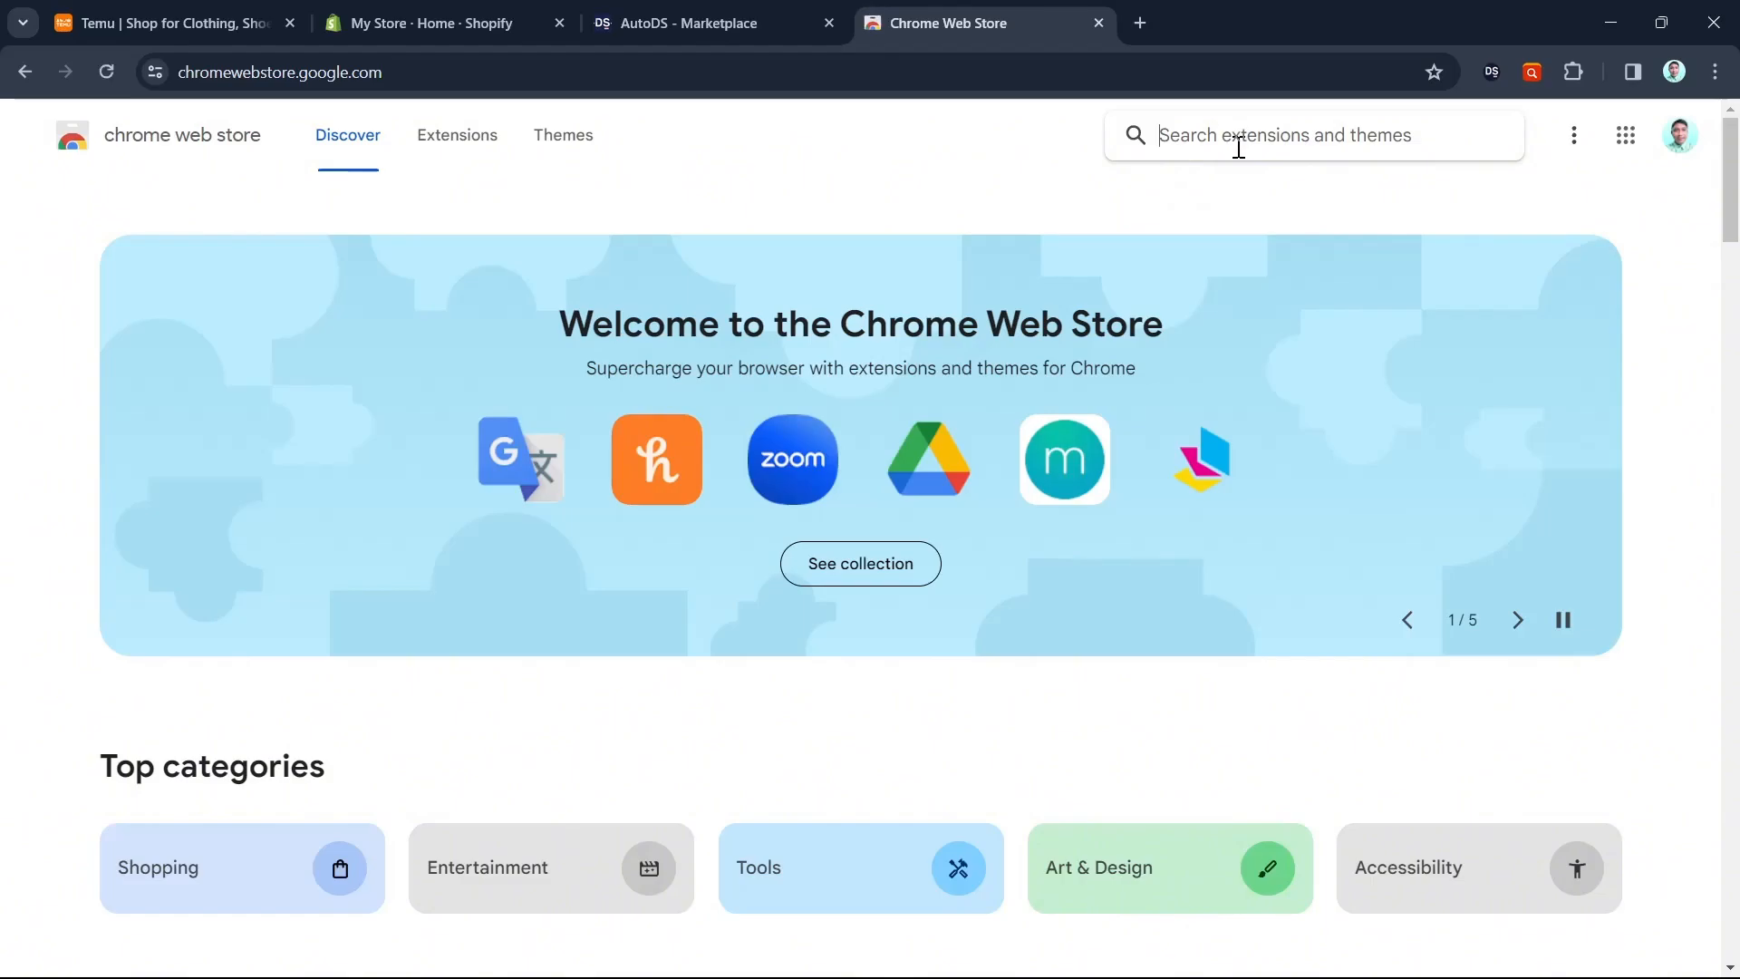
pyautogui.write('auto ds')
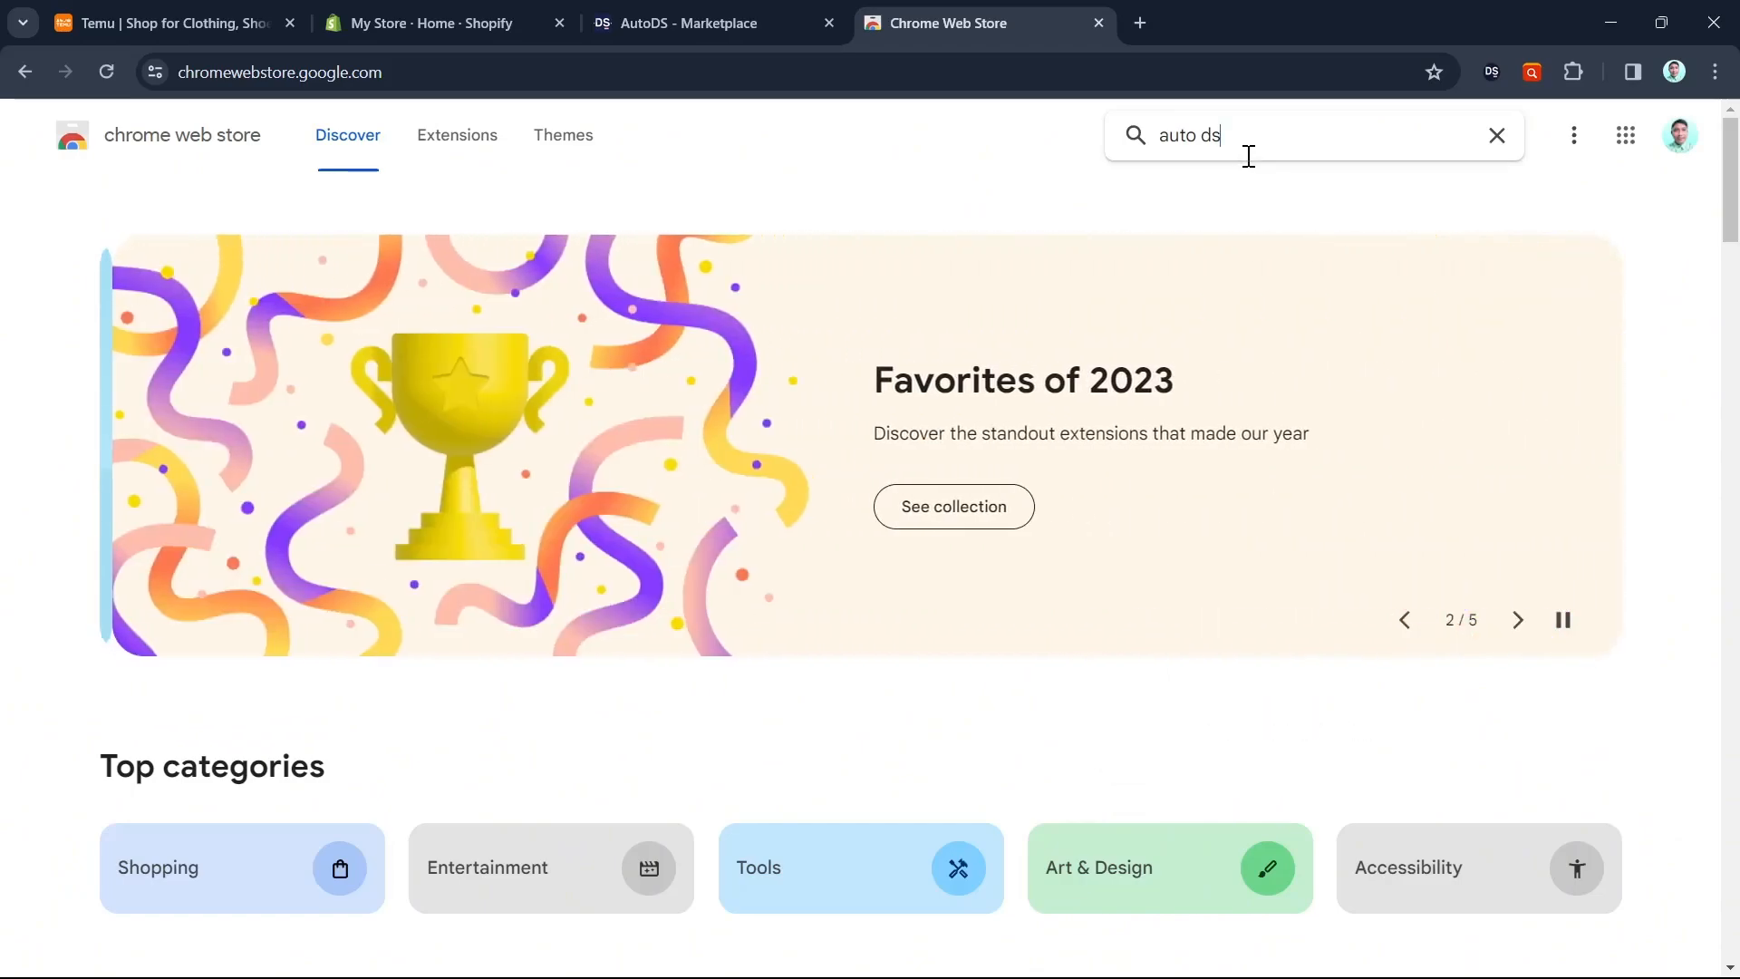
pyautogui.press('BackSpace')
pyautogui.press('BackSpace')
pyautogui.press('BackSpace')
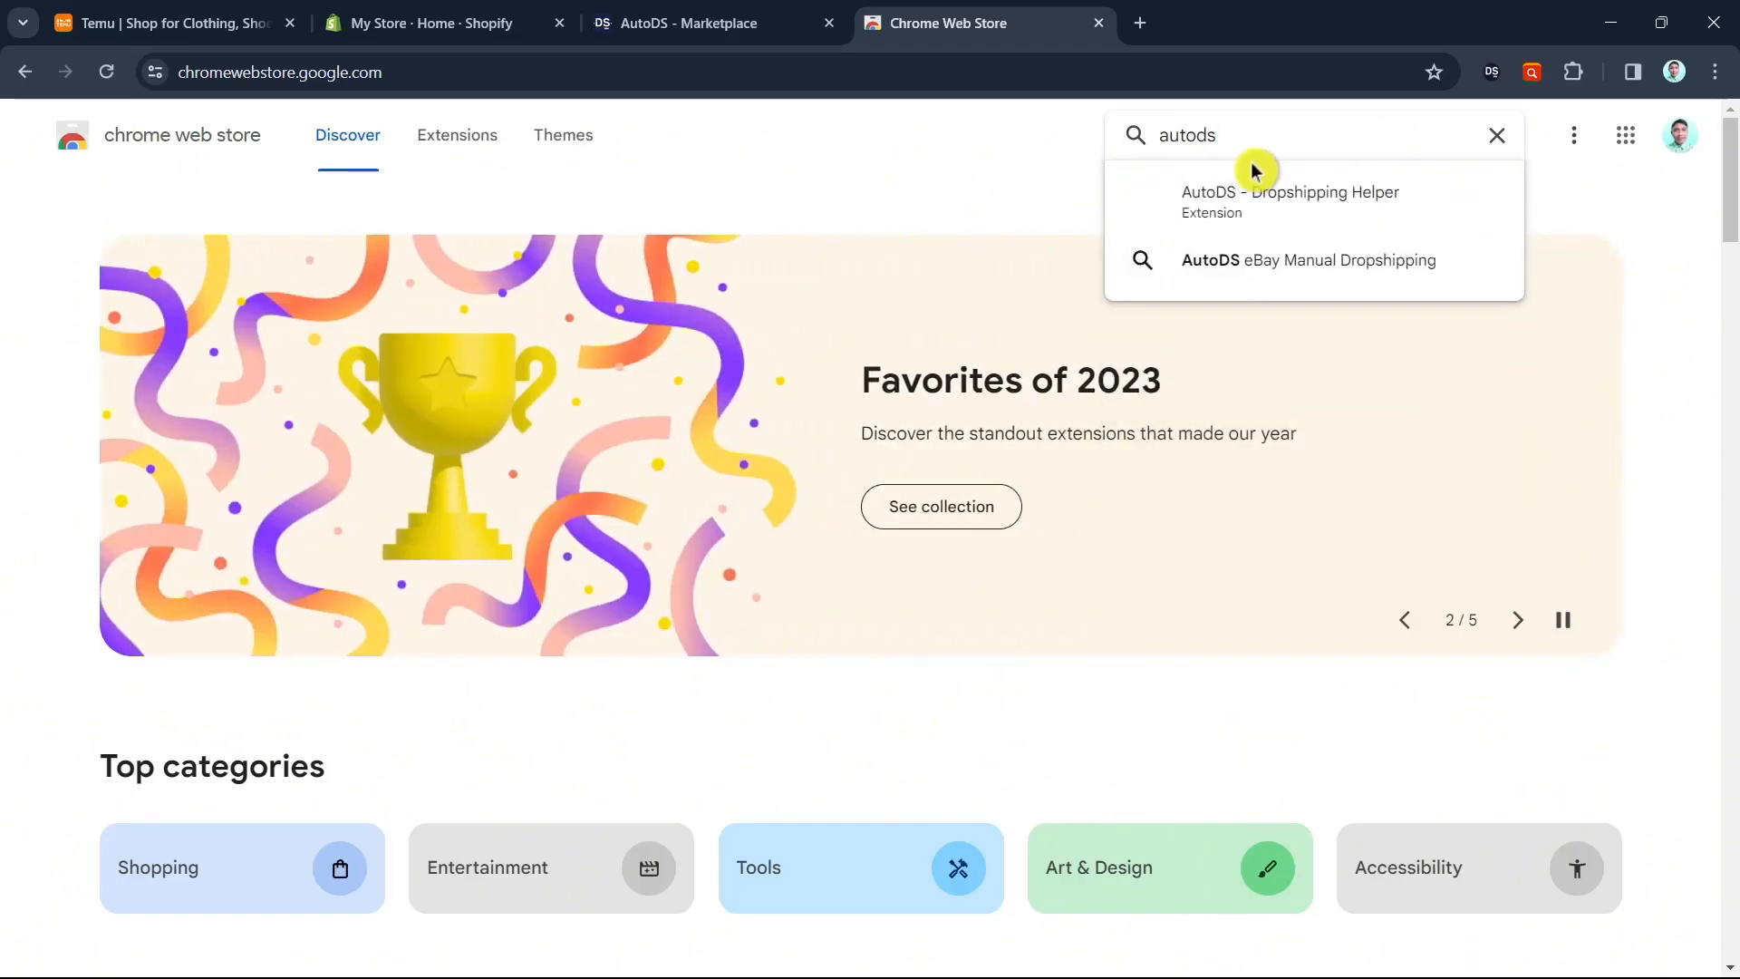
pyautogui.click(1286, 221)
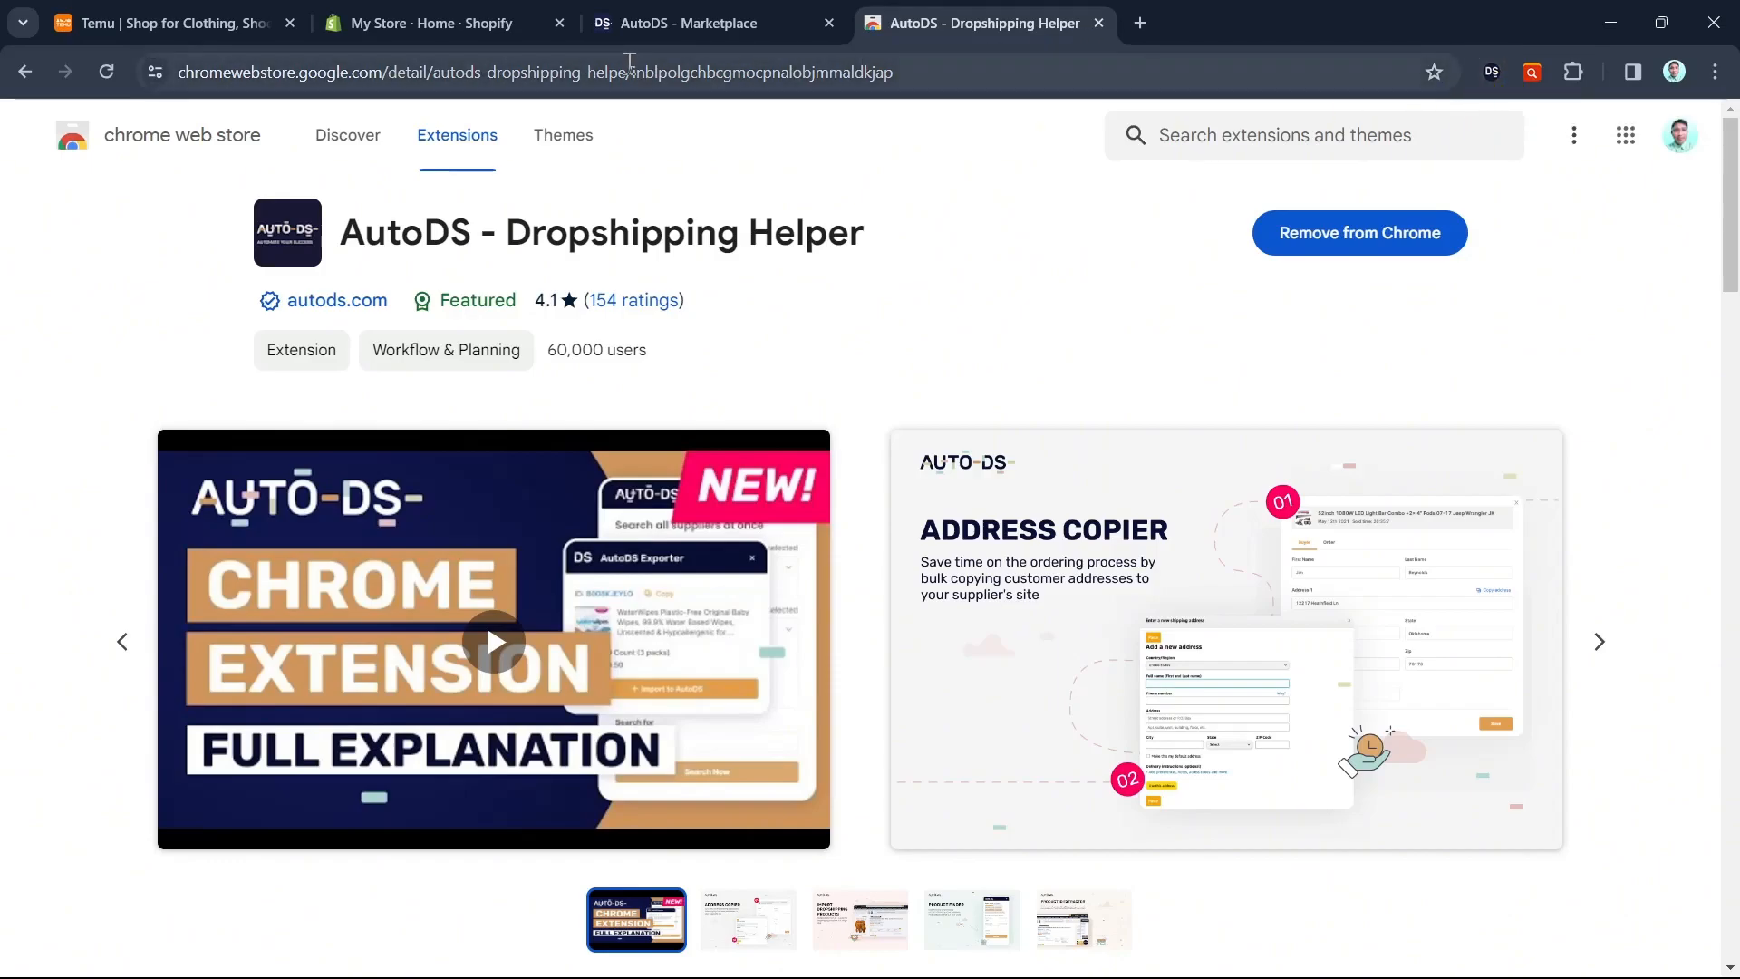
# - Switch to AutoDS and try to add Temu as a new supplier in the supplier settings
pyautogui.click(666, 27)
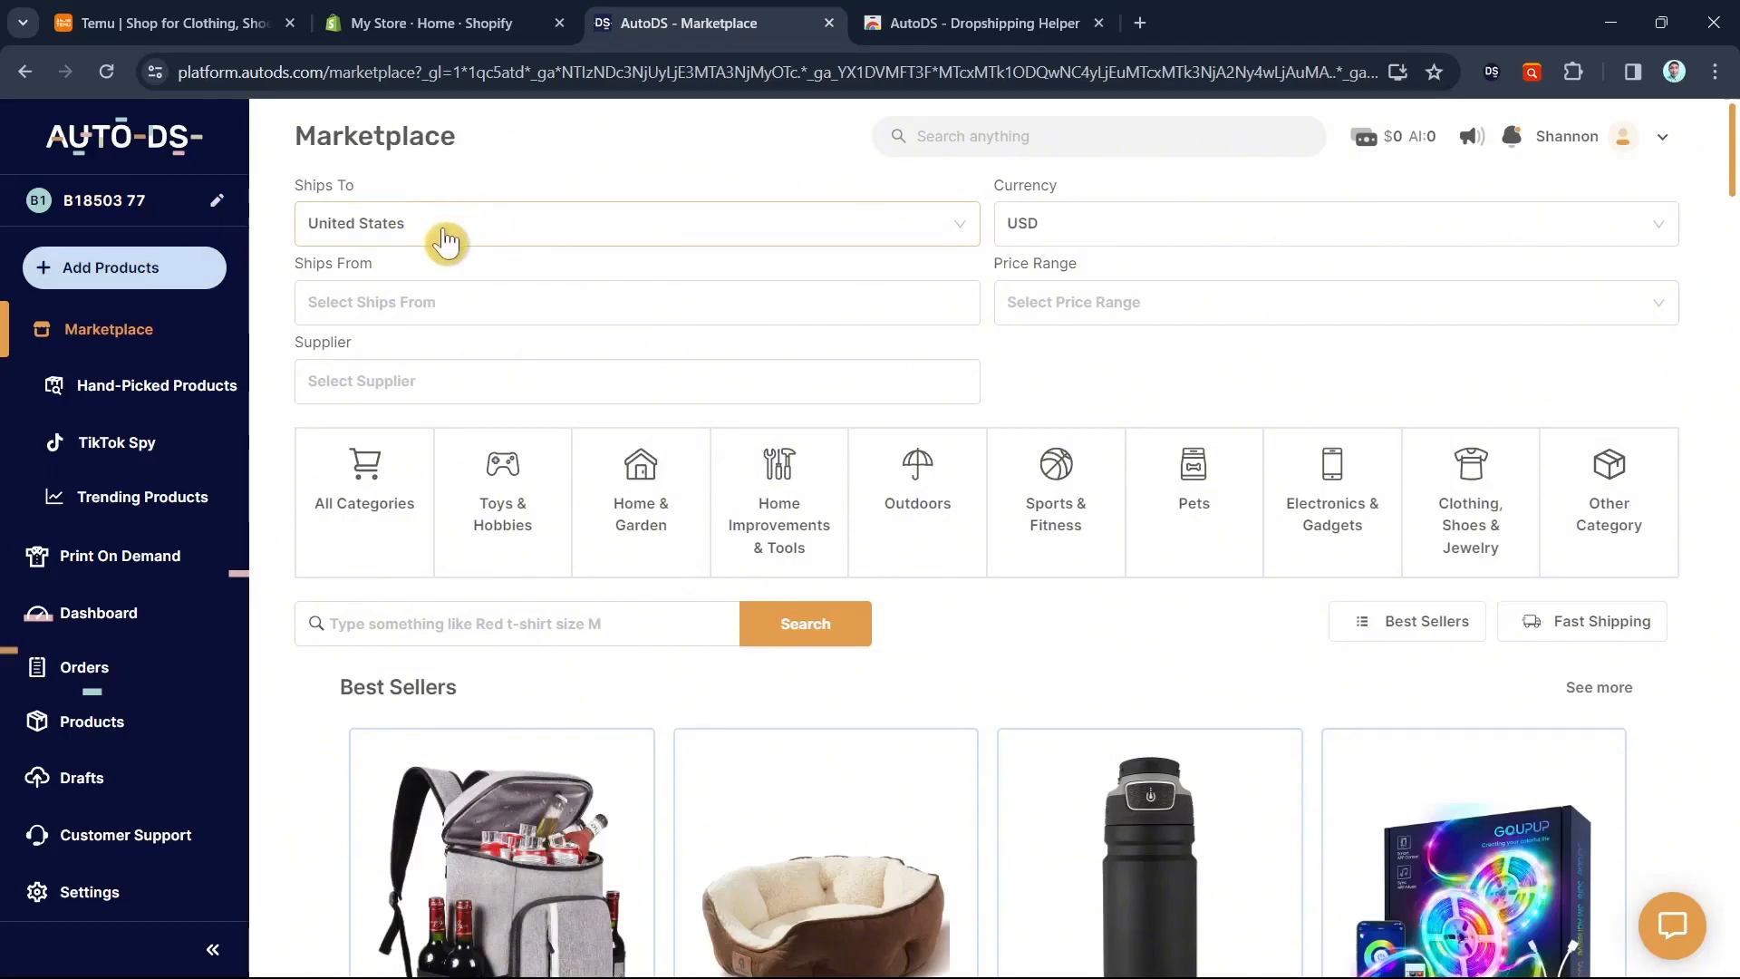
pyautogui.click(88, 903)
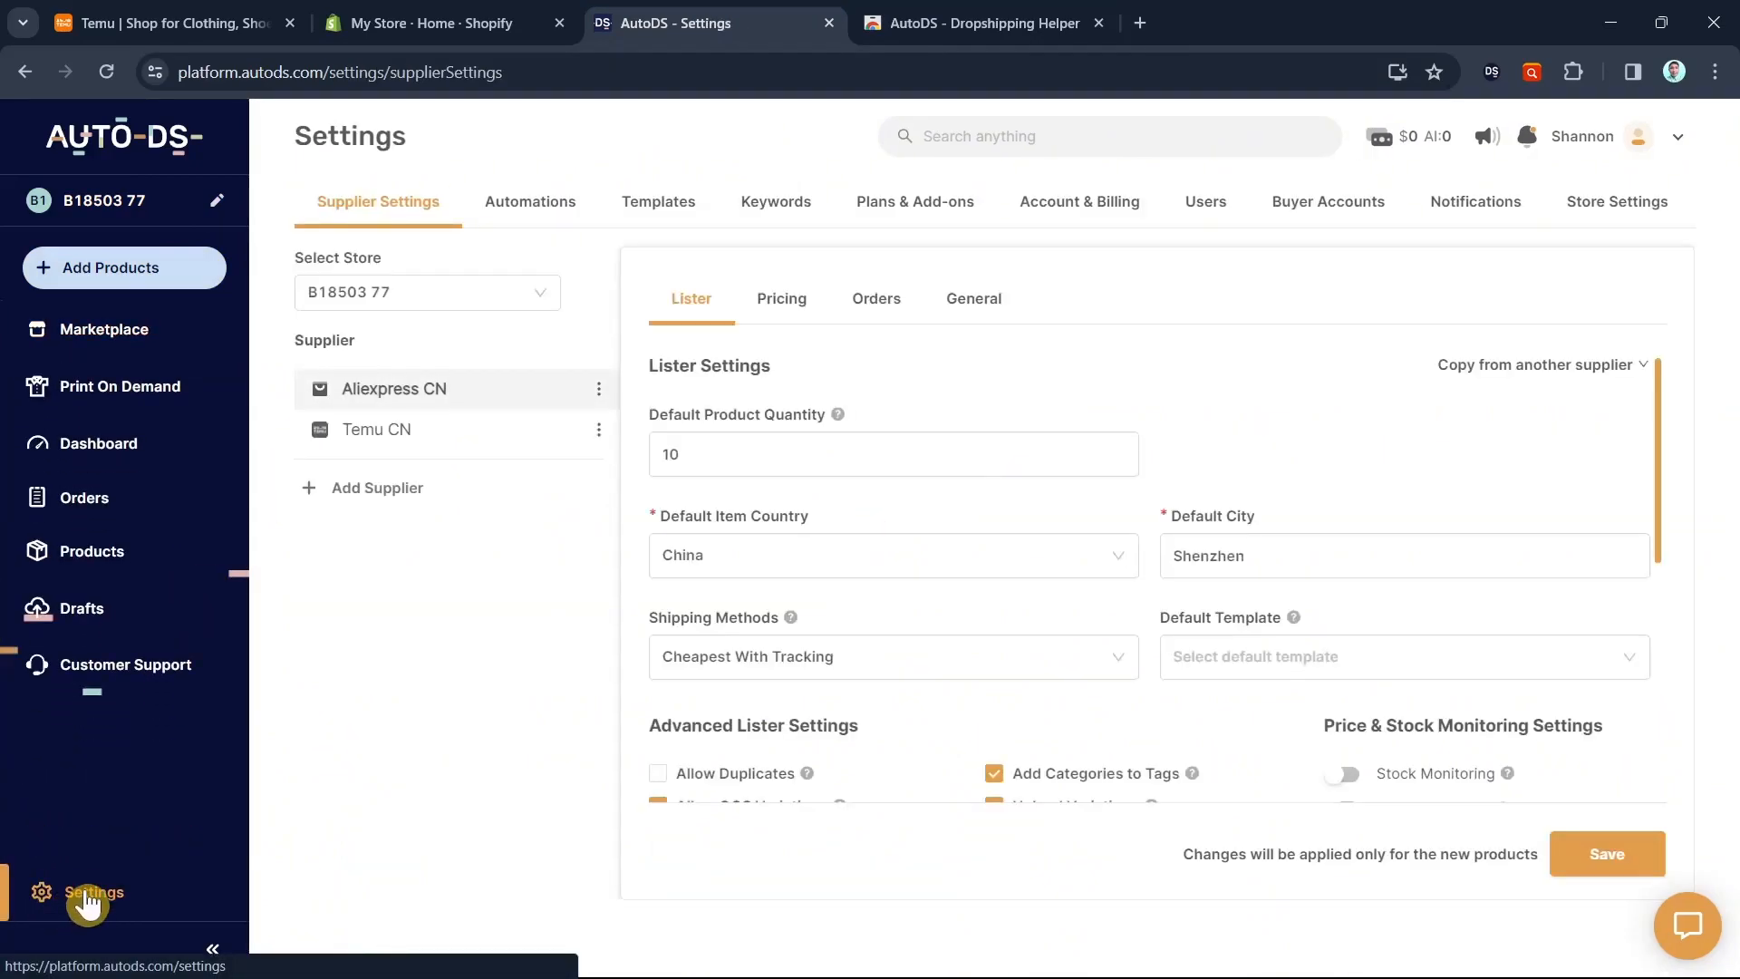
pyautogui.click(331, 497)
pyautogui.click(703, 497)
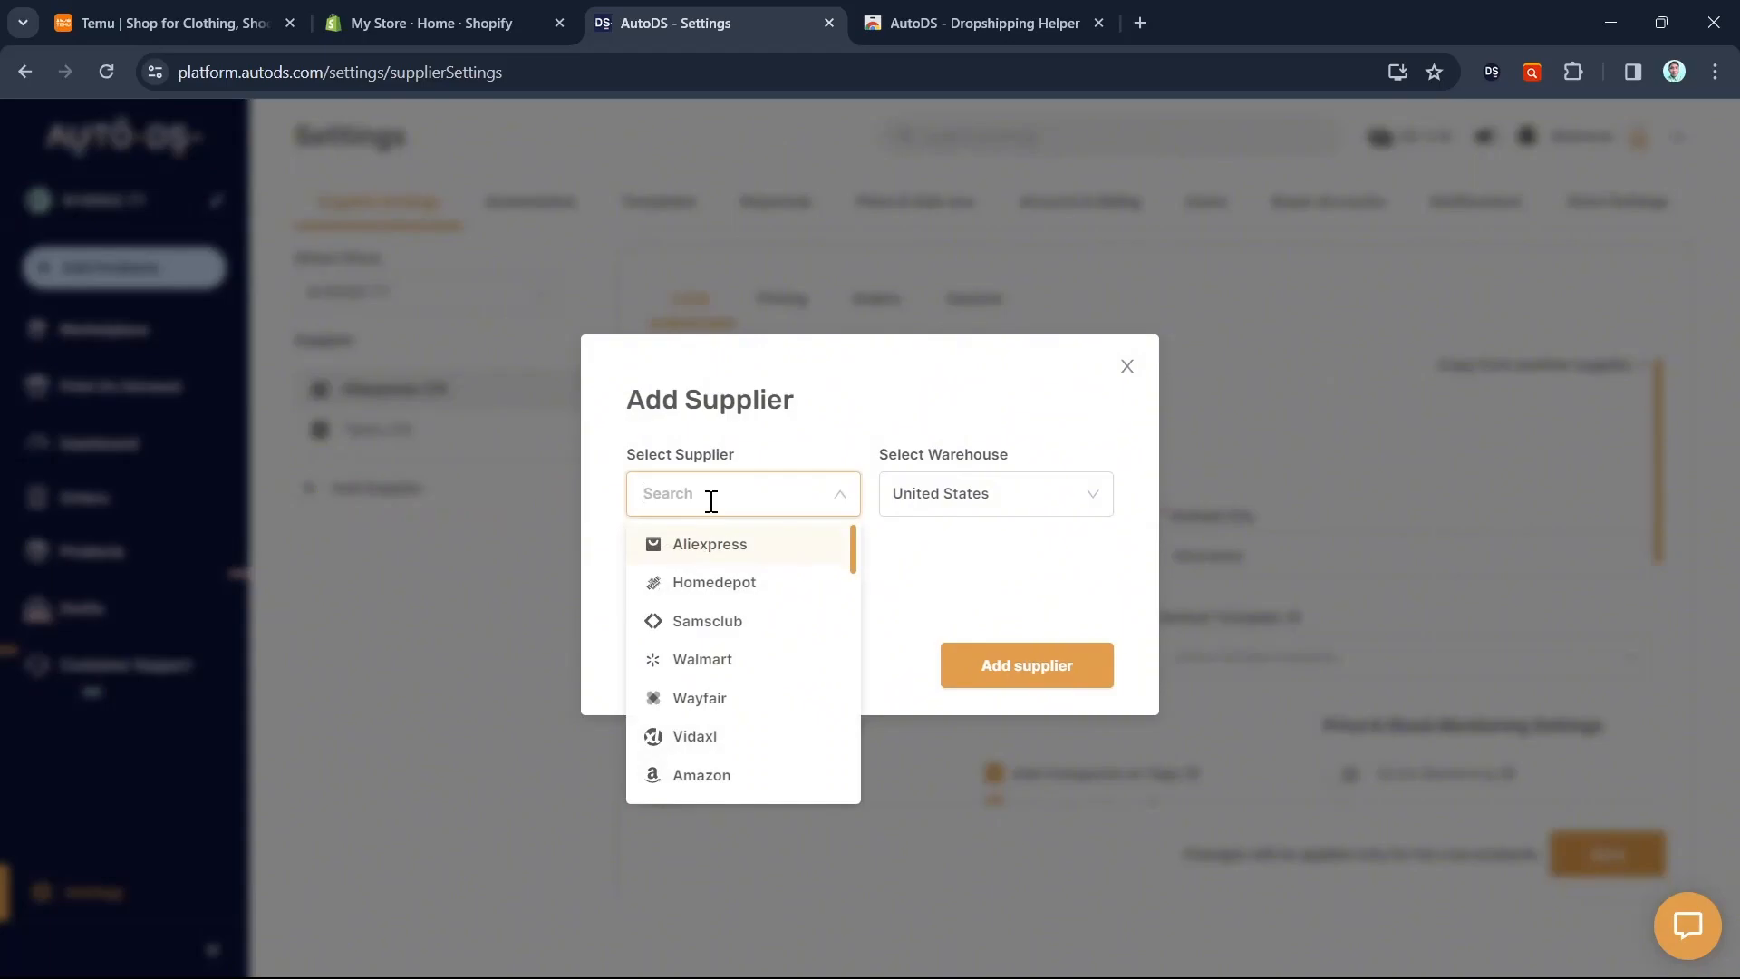
pyautogui.write('te')
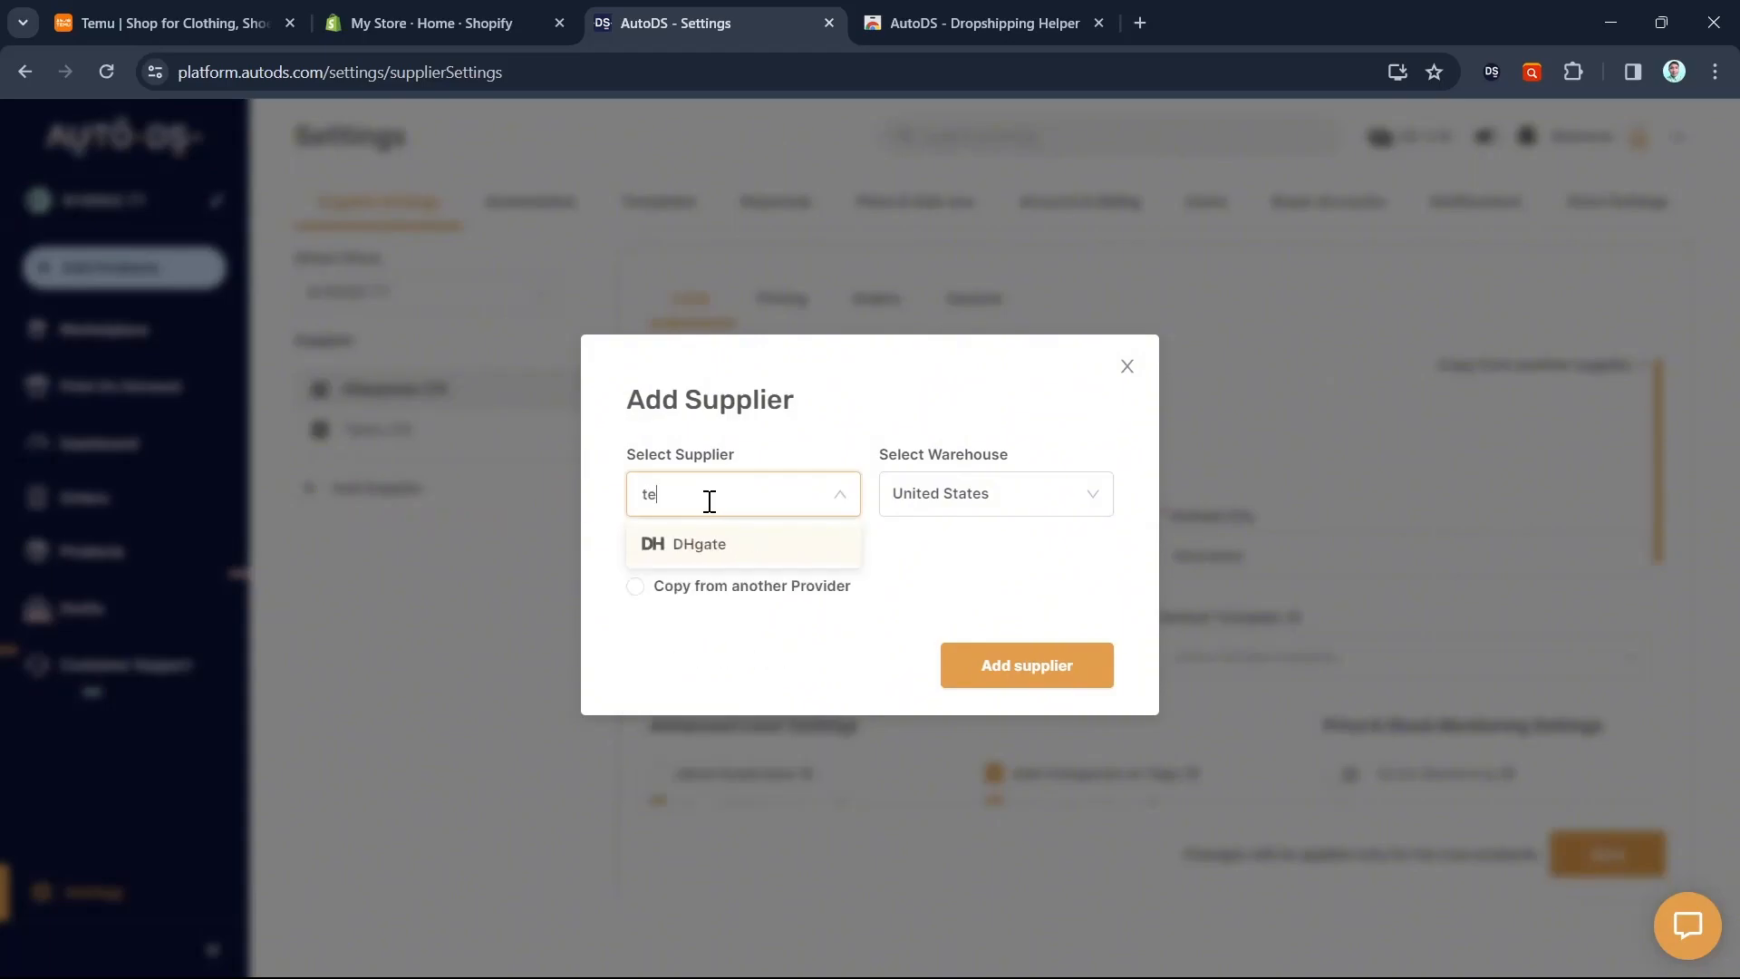
pyautogui.write('mu')
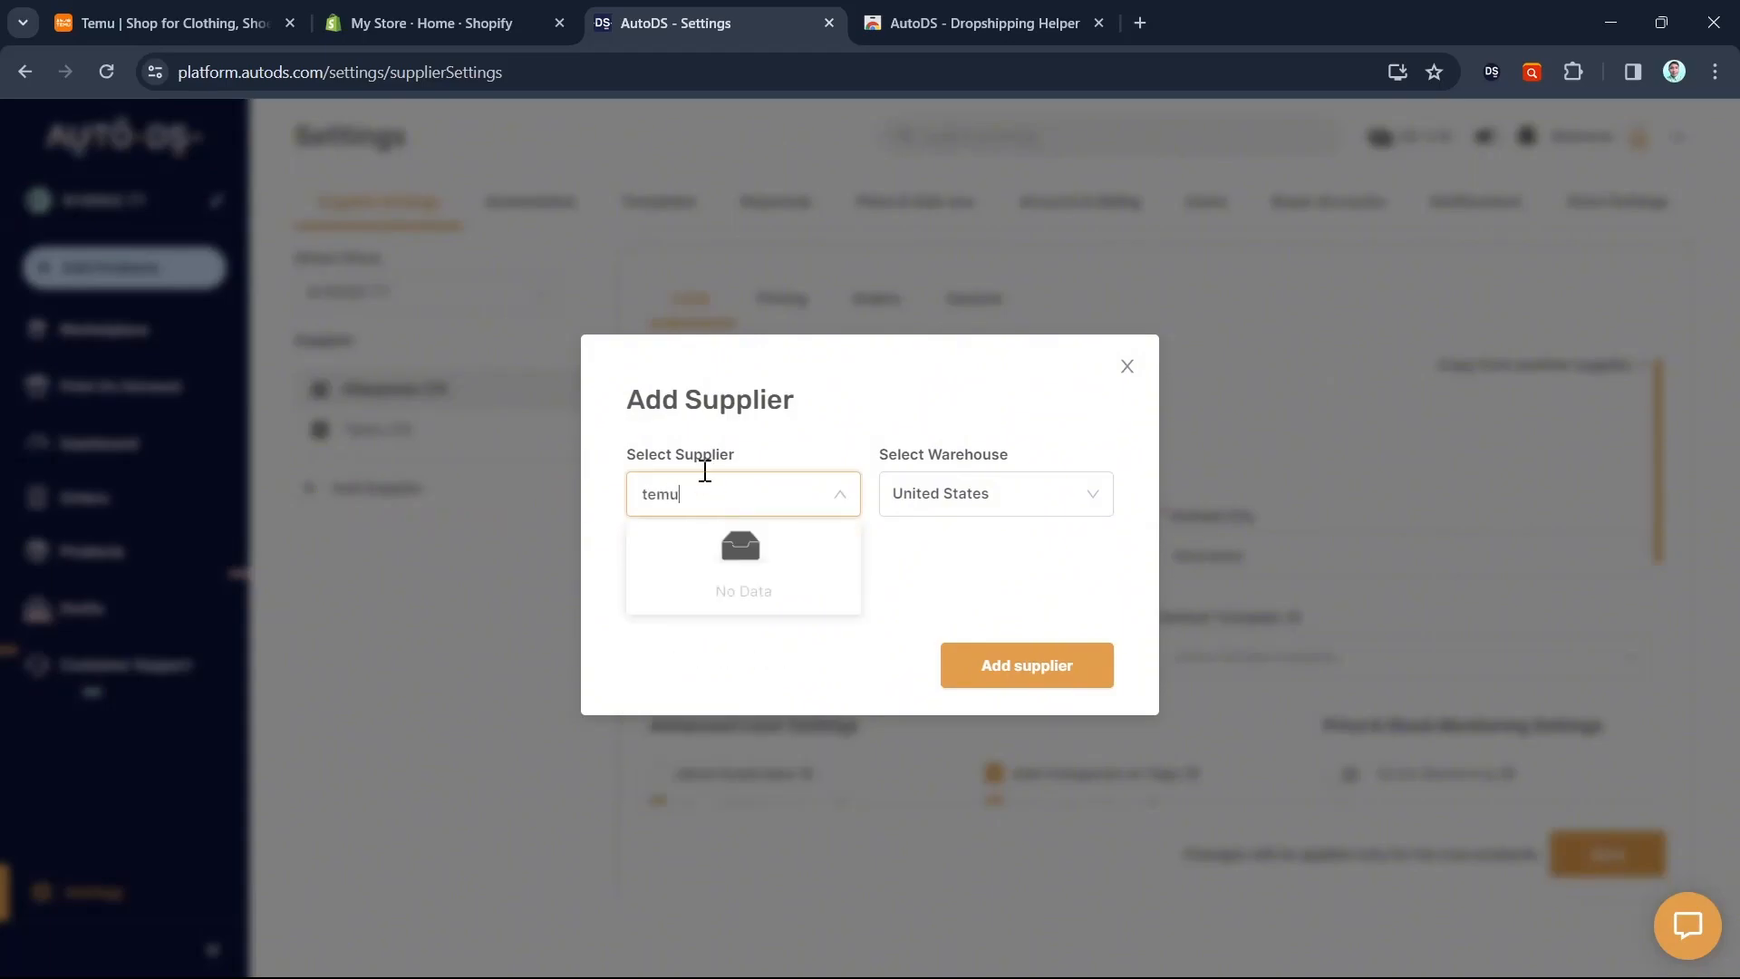
pyautogui.click(1133, 372)
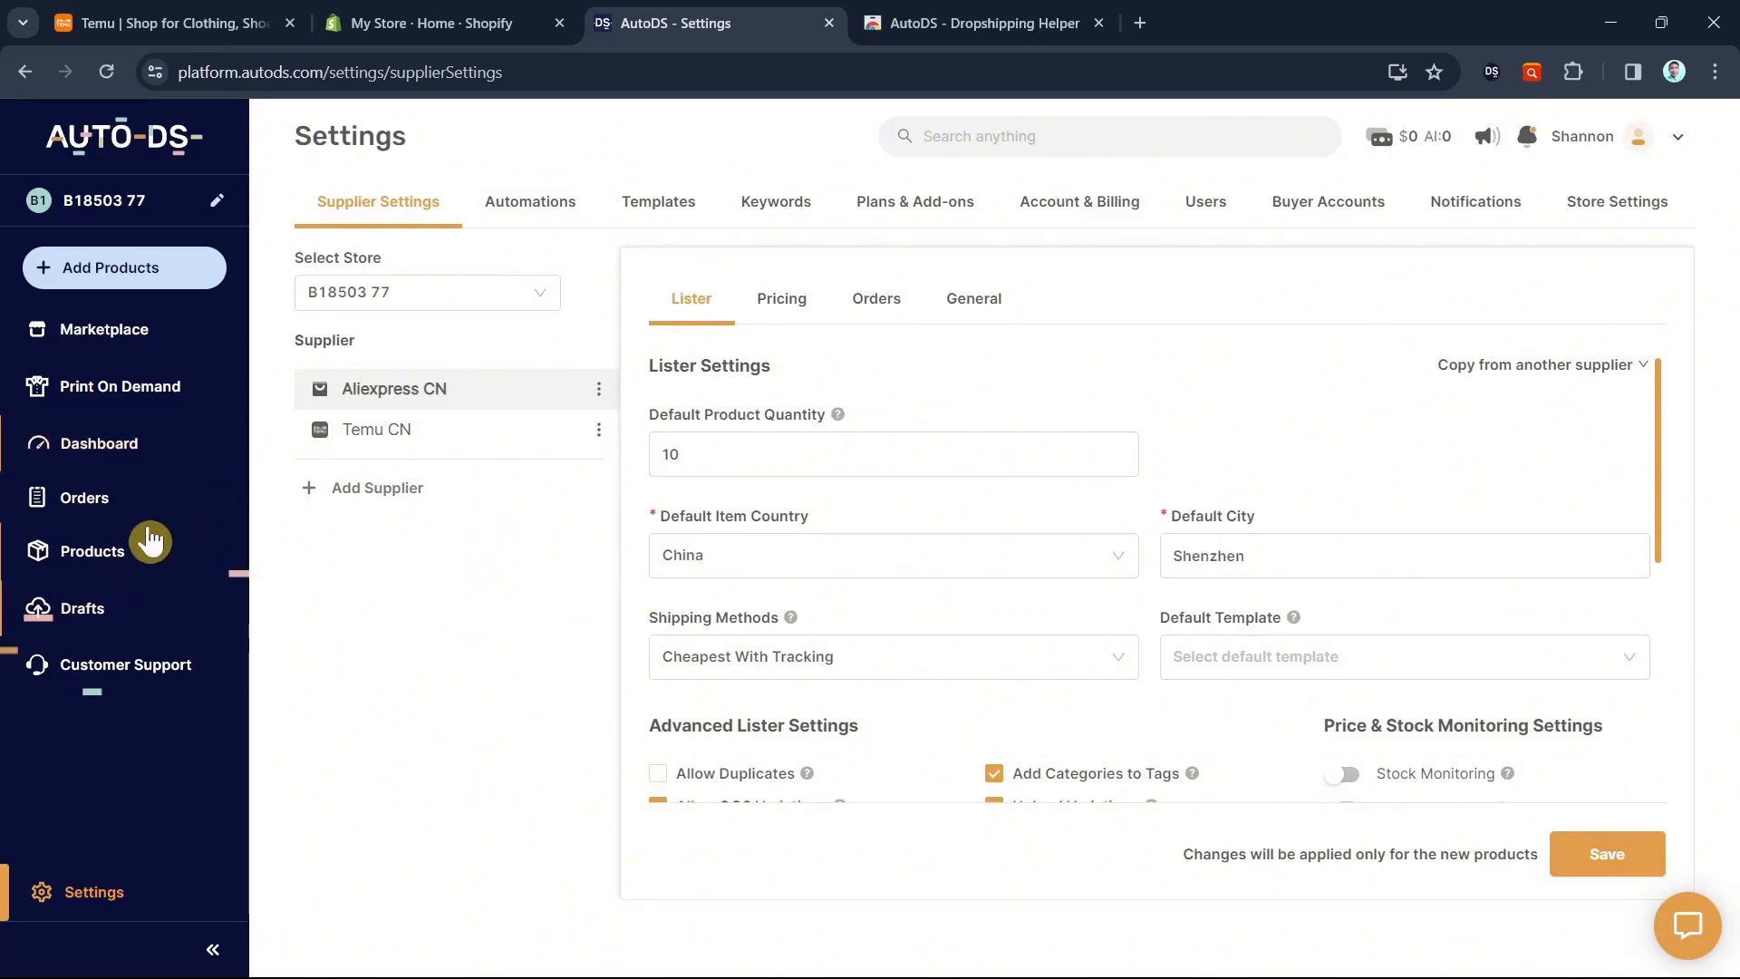
# - Start importing a single product to the store in AutoDS
pyautogui.click(191, 296)
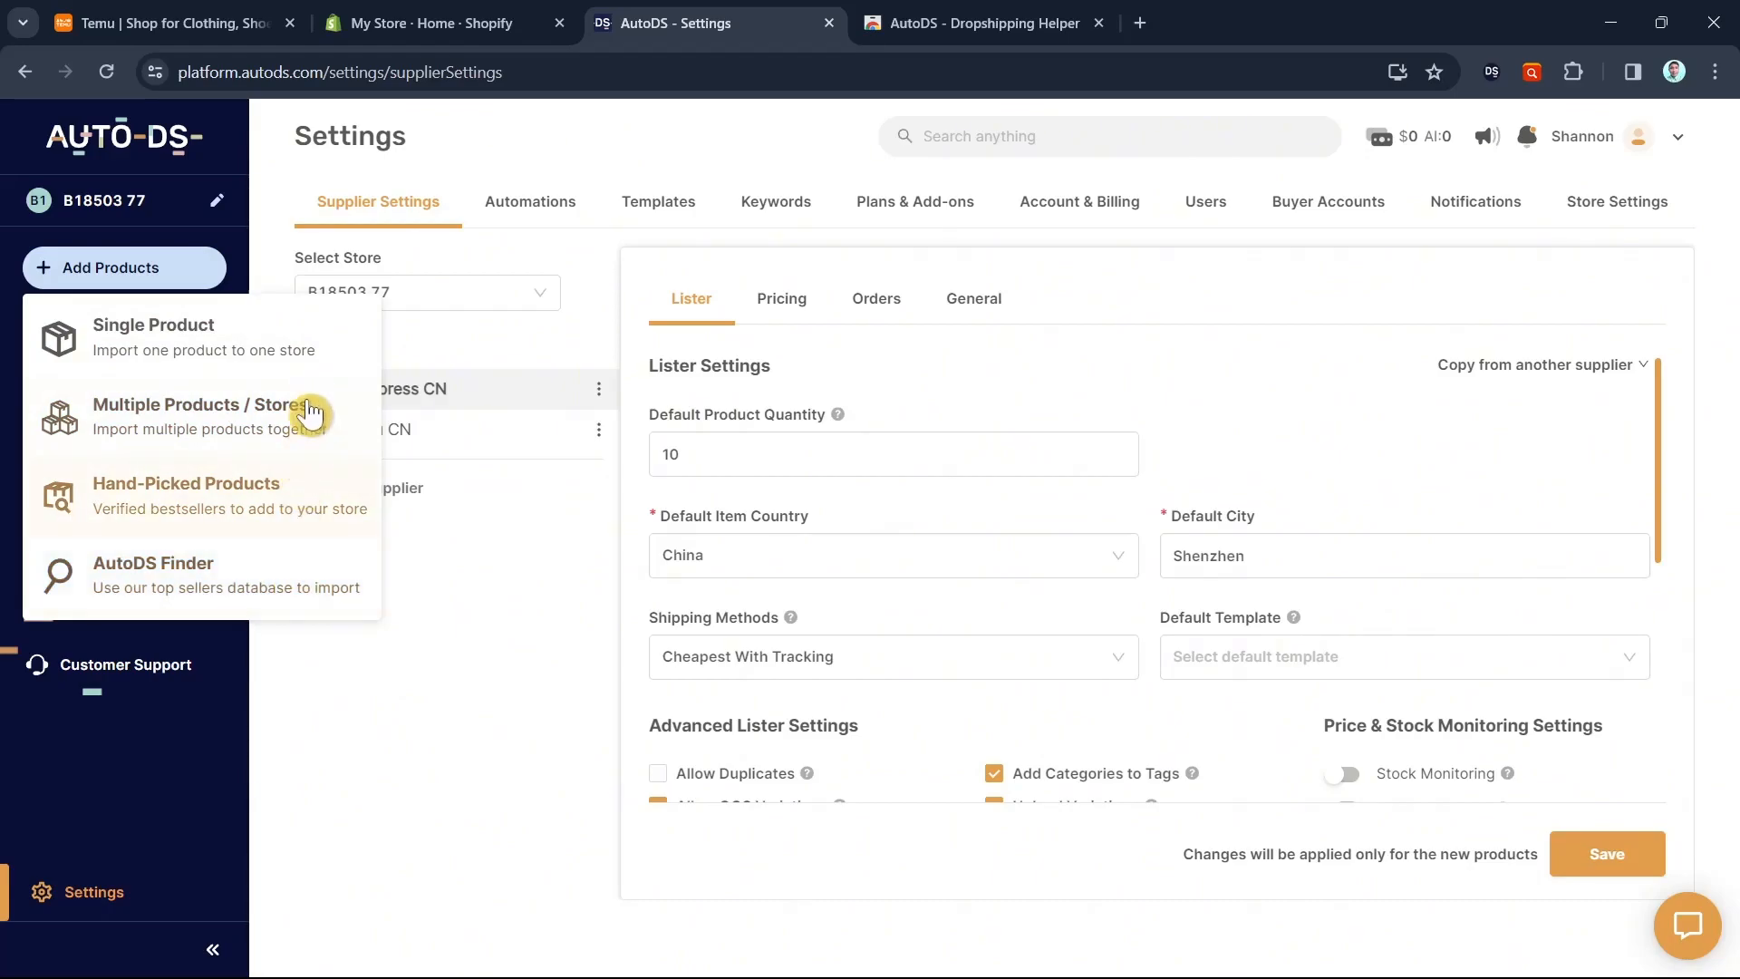
pyautogui.click(308, 341)
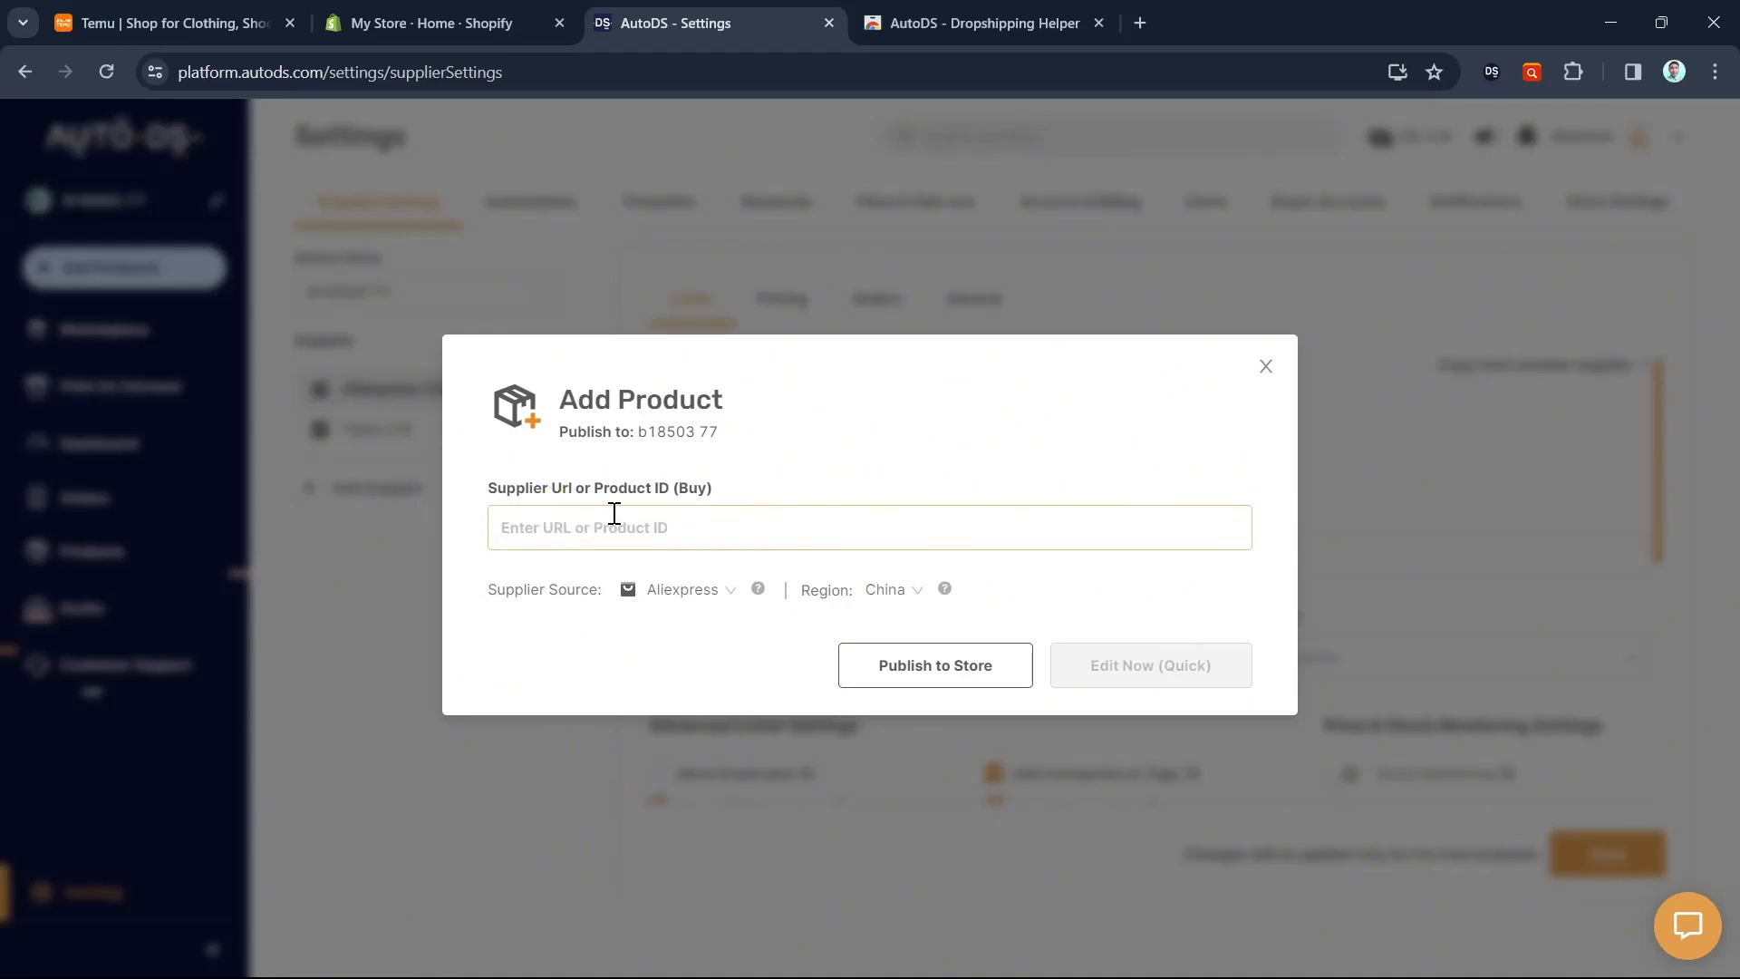
# - Switch to Temu, browse the recommended products and open the Amos 4D Gummy Peelable Candy product page
pyautogui.click(194, 20)
pyautogui.scroll(-8, 991, 798)
pyautogui.scroll(-6, 991, 798)
pyautogui.scroll(-4, 988, 802)
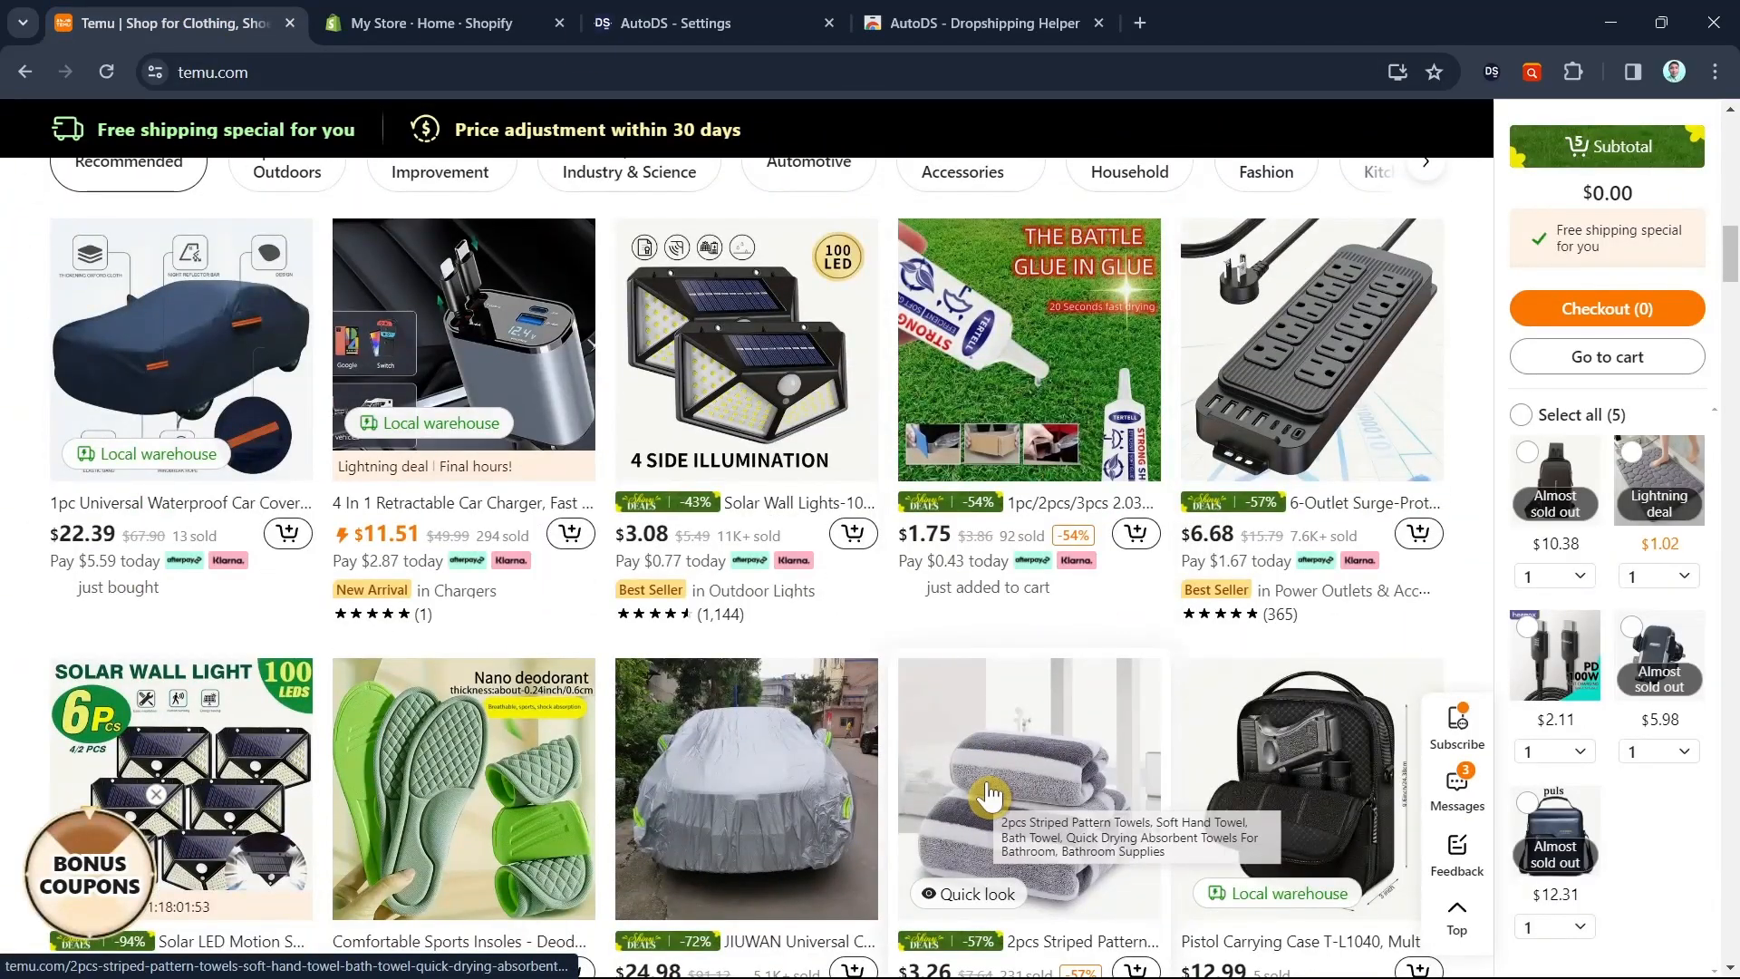
pyautogui.scroll(-6, 990, 796)
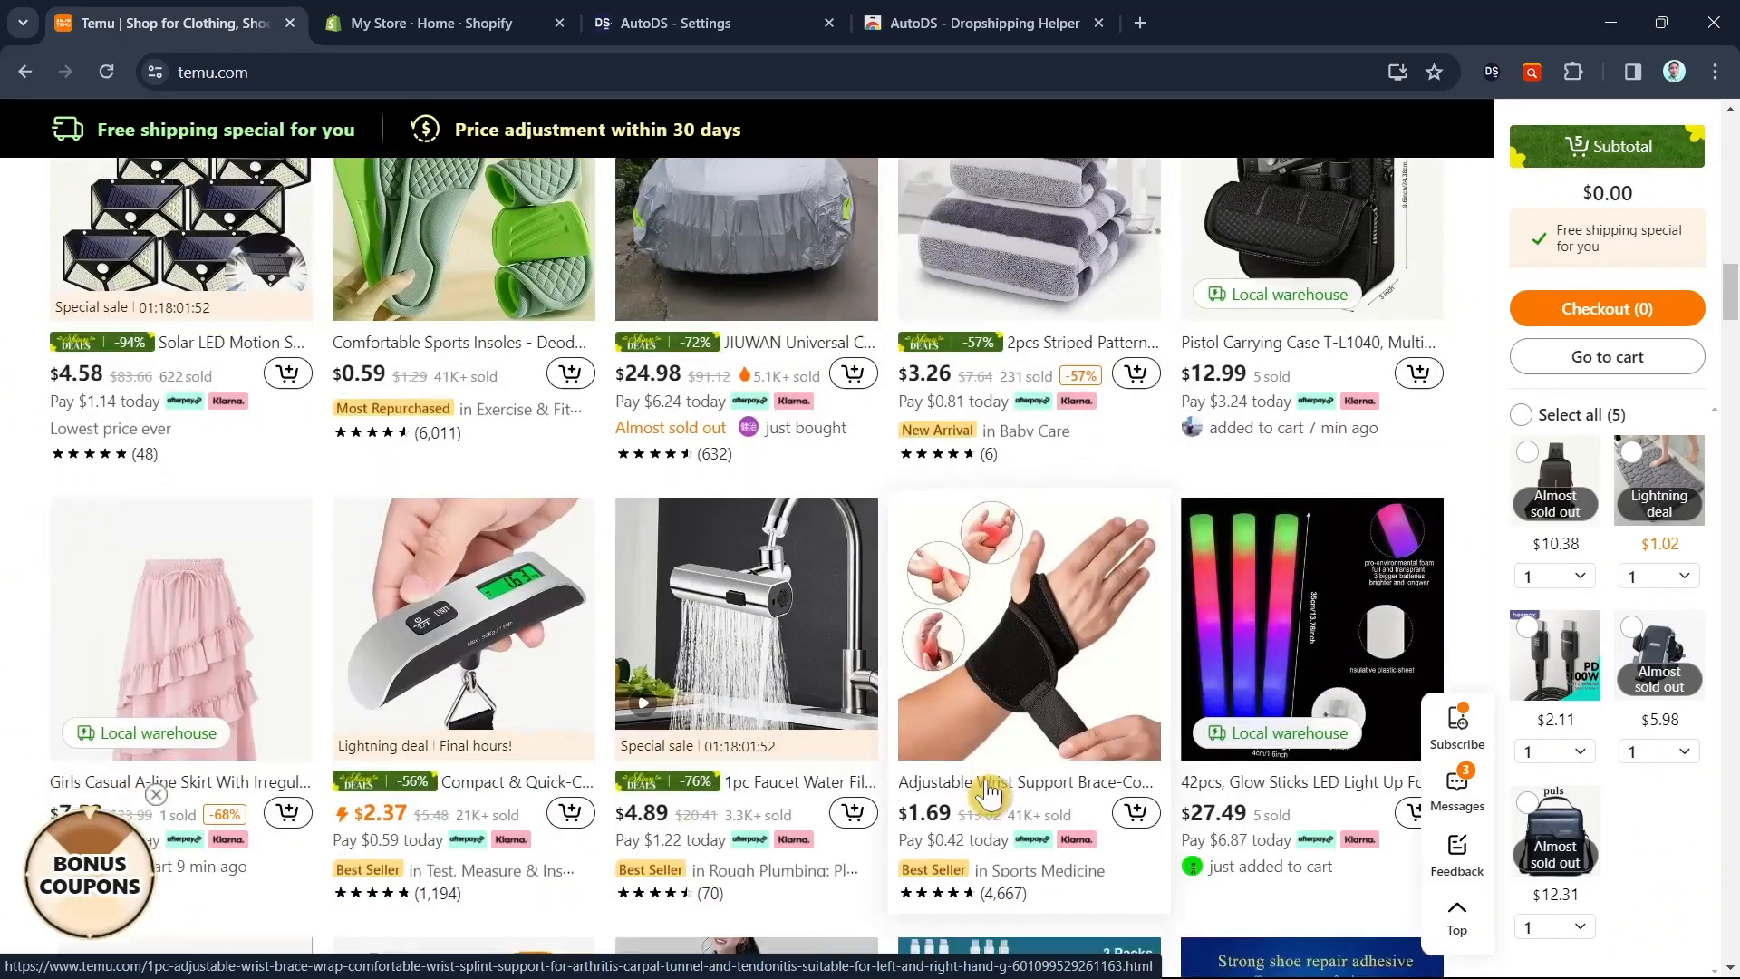
pyautogui.scroll(-5, 991, 796)
pyautogui.scroll(-6, 991, 796)
pyautogui.click(991, 796)
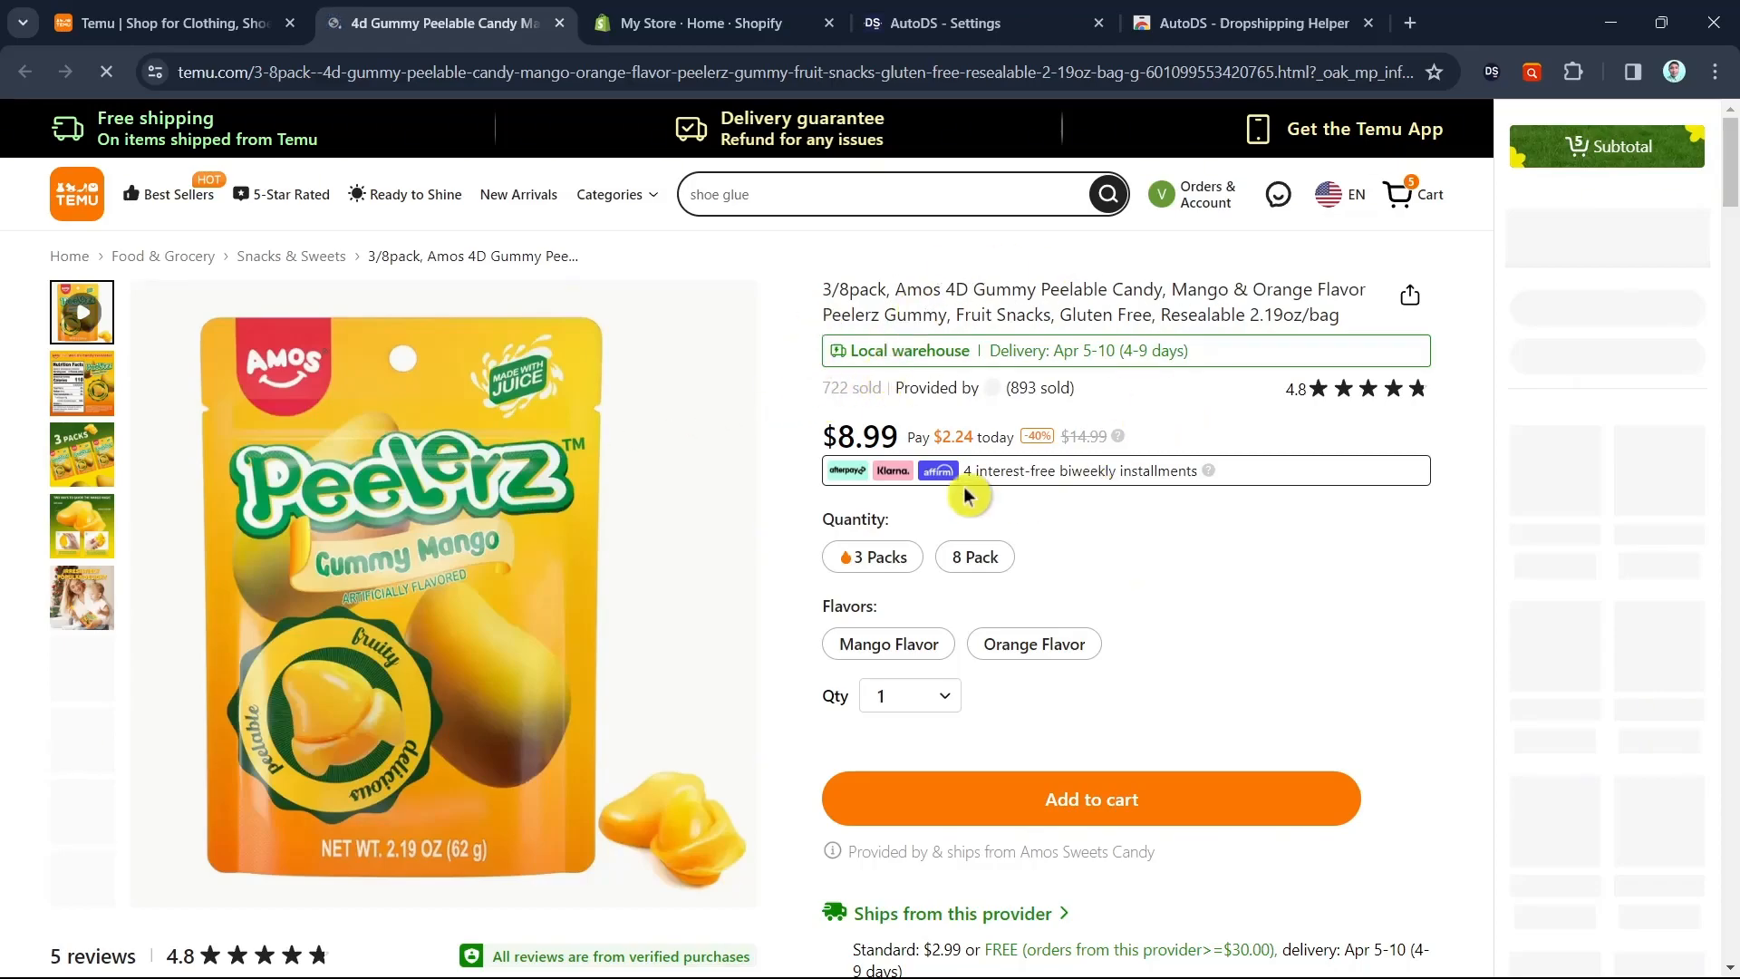
# - Copy the Temu candy page's URL into the supplier URL of the AutoDS product import, with Aliexpress as supplier source
pyautogui.click(464, 72)
pyautogui.rightClick(467, 76)
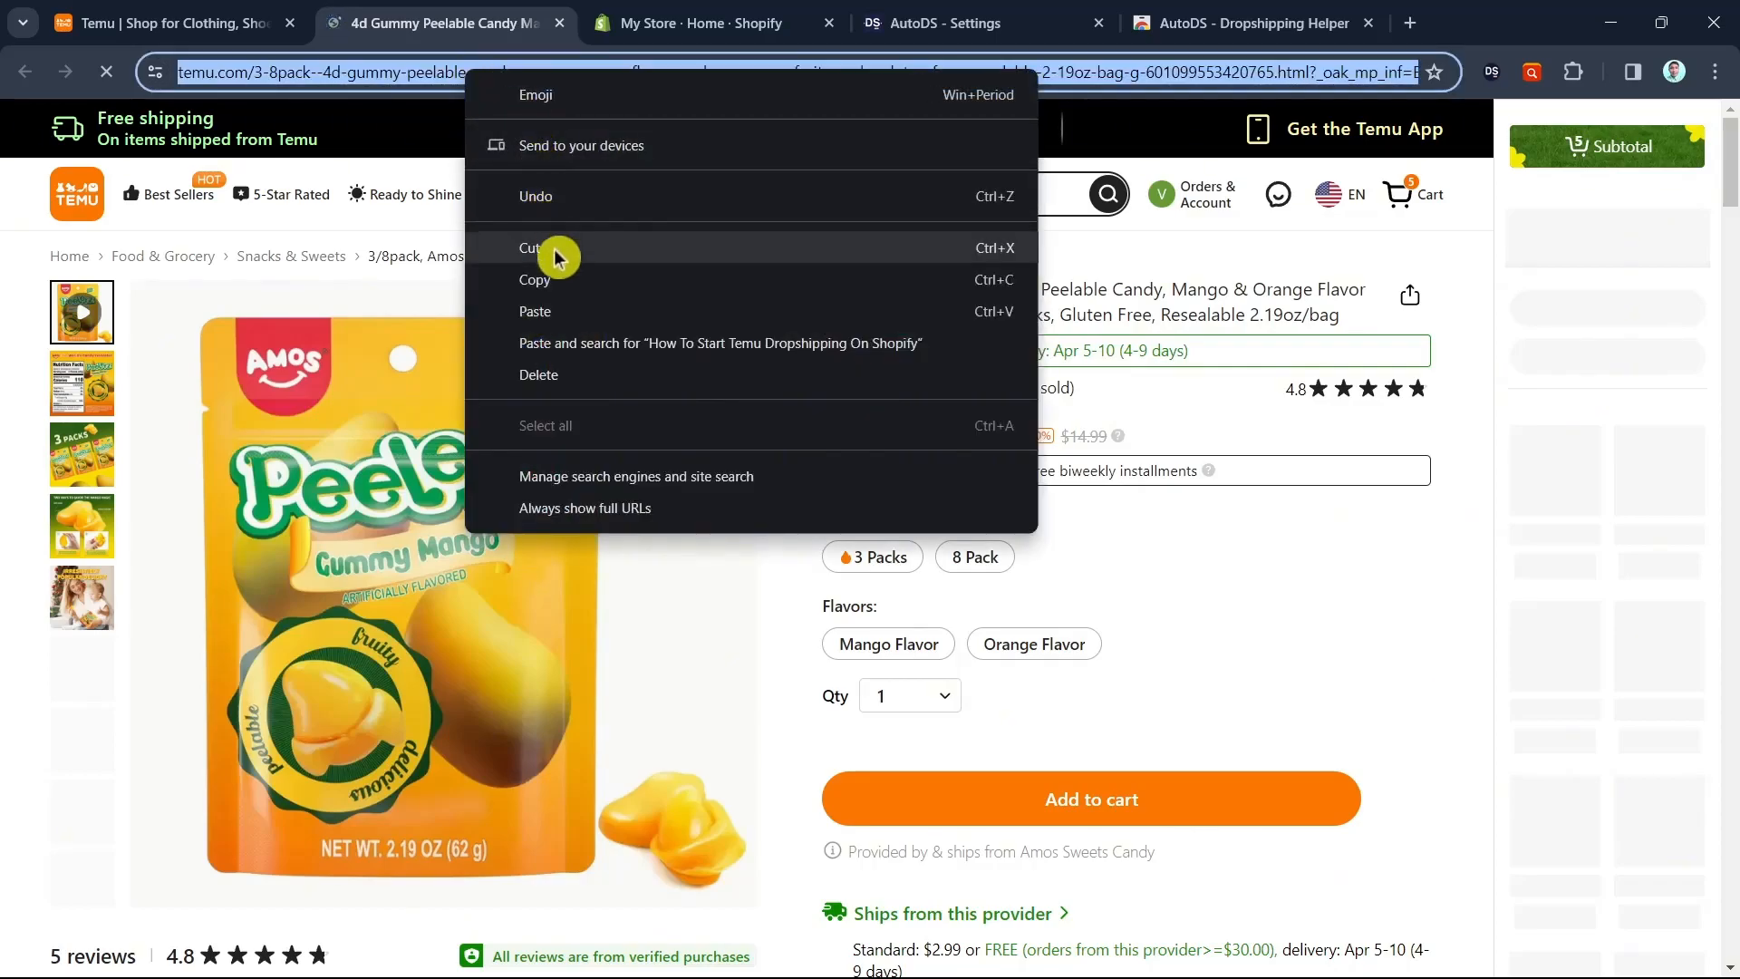
pyautogui.click(558, 288)
pyautogui.click(982, 24)
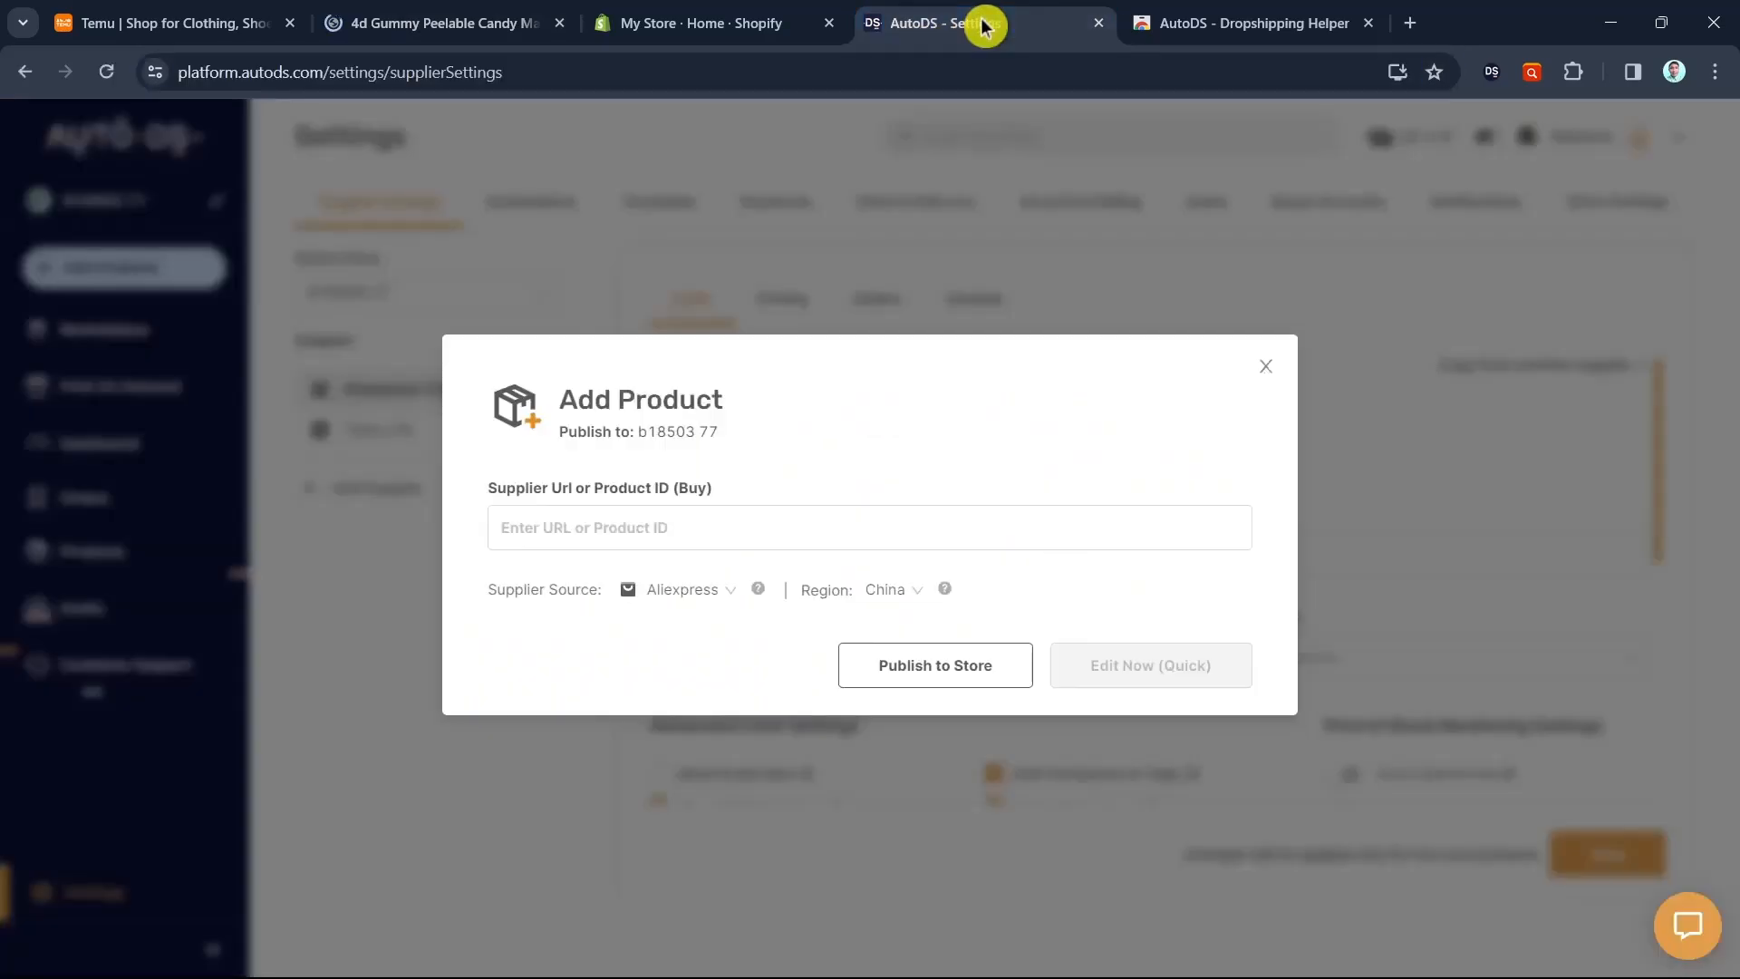
pyautogui.click(528, 535)
pyautogui.rightClick(526, 535)
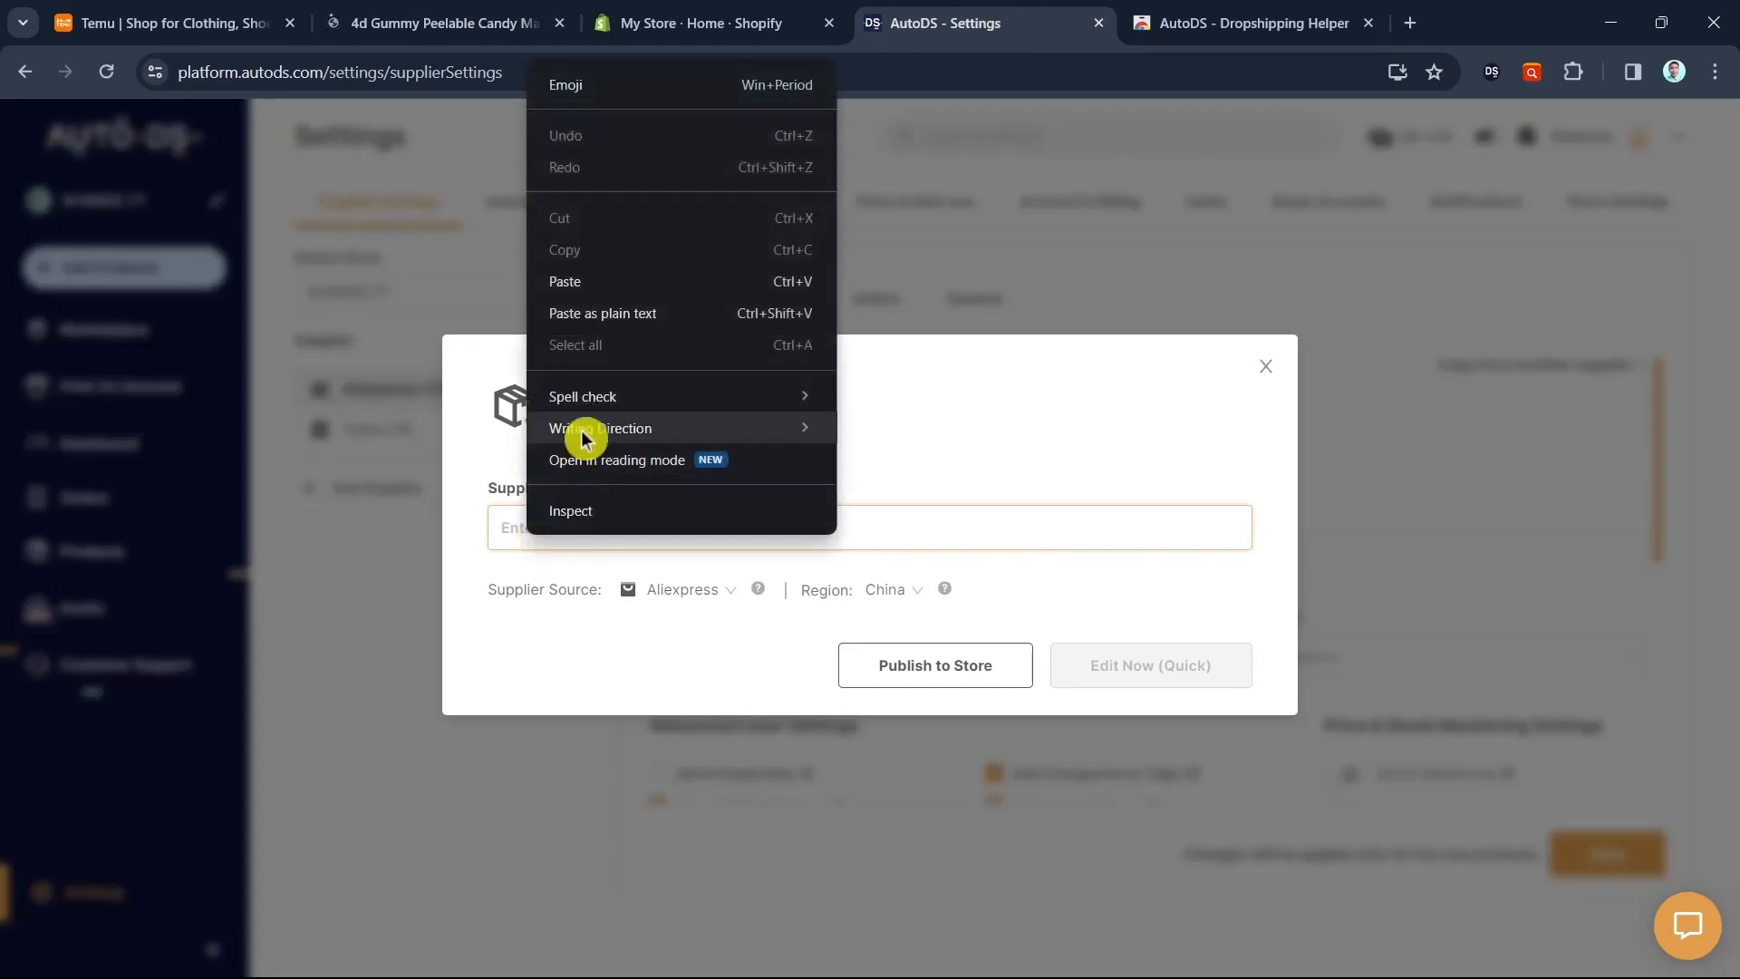
pyautogui.click(587, 311)
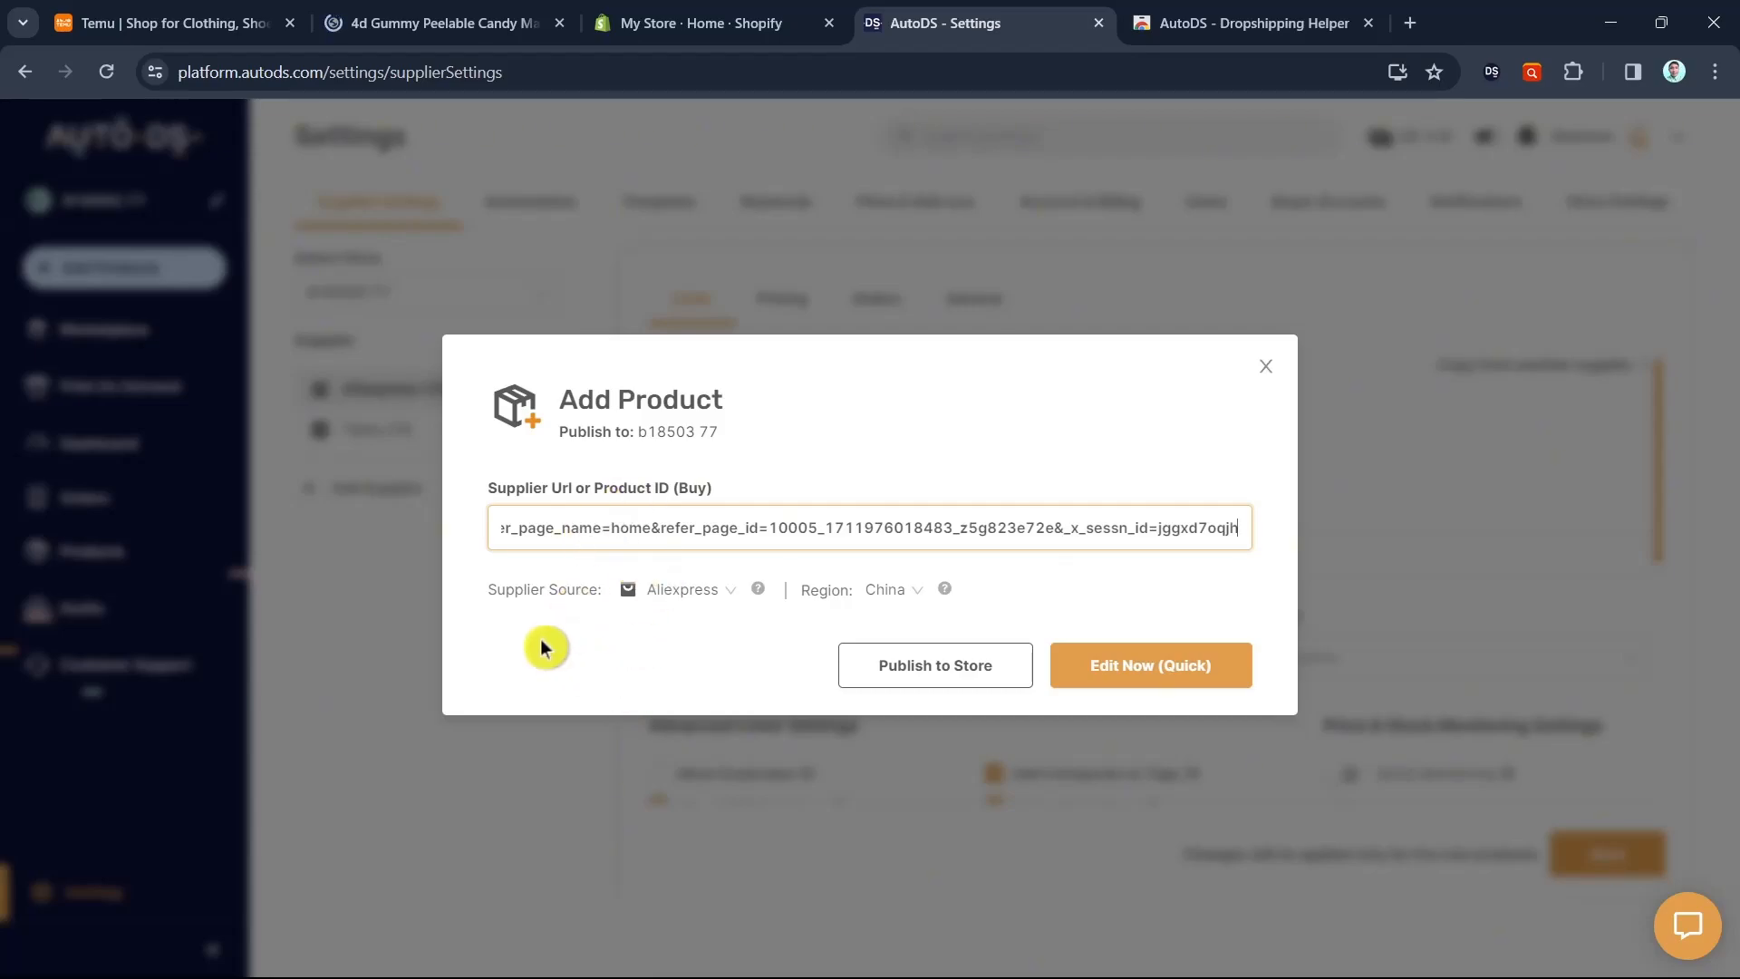
pyautogui.click(675, 594)
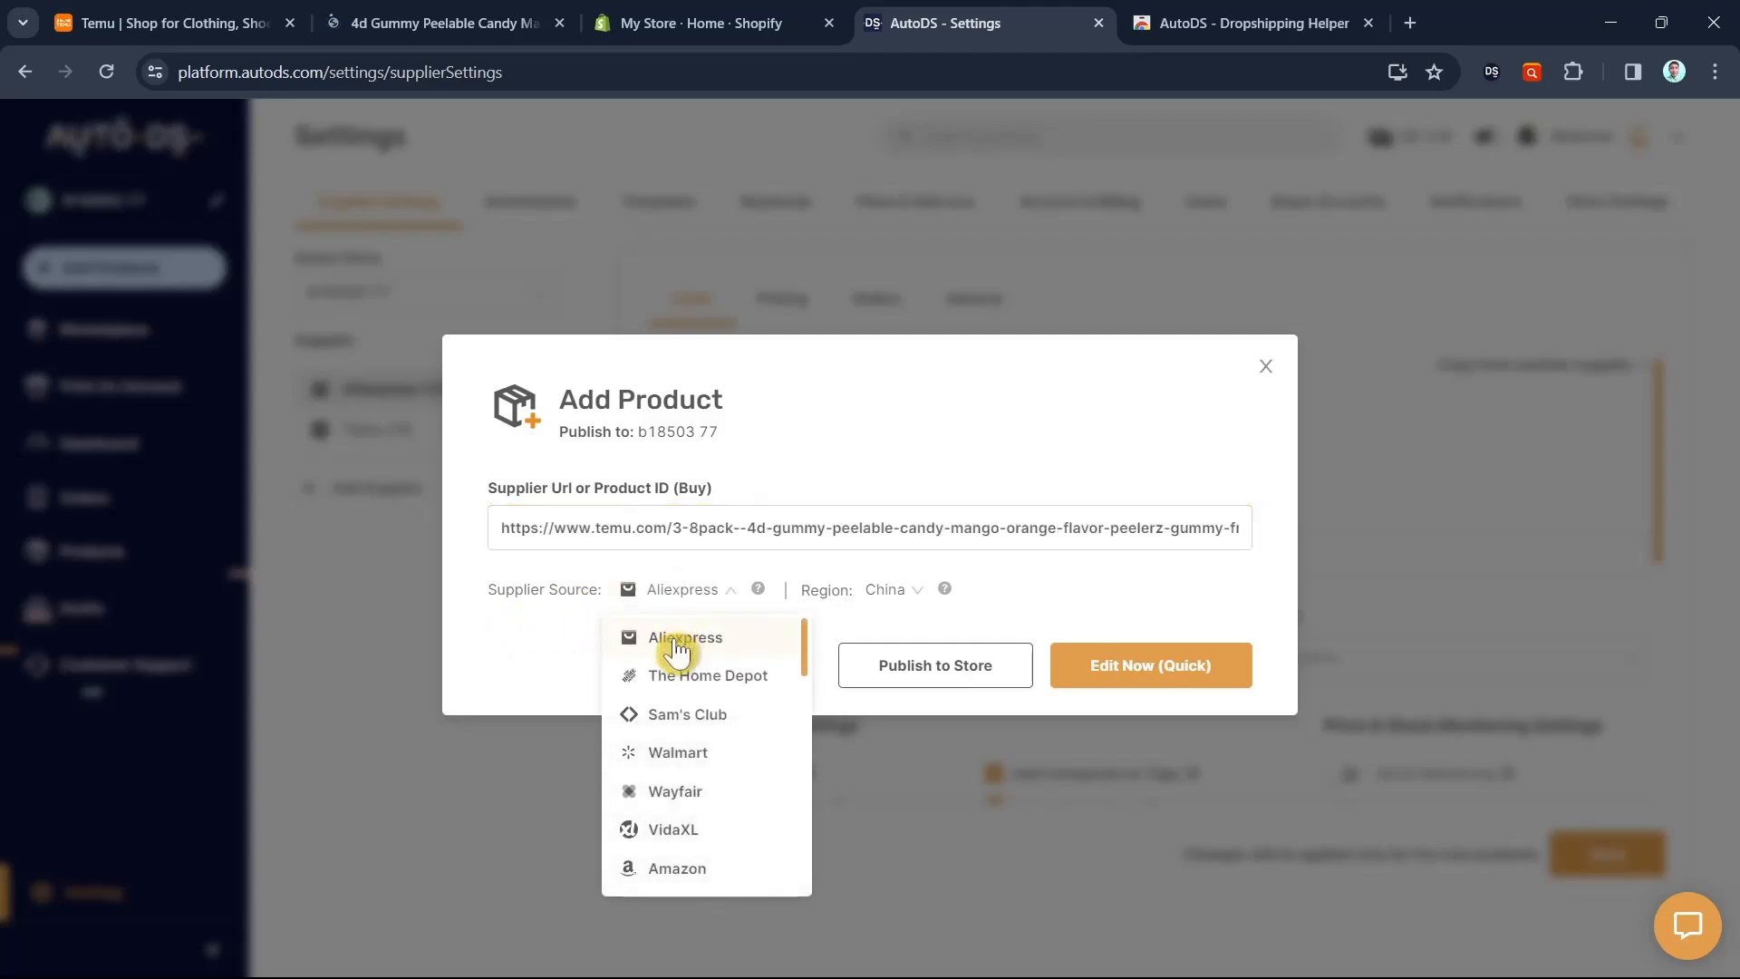
pyautogui.click(680, 644)
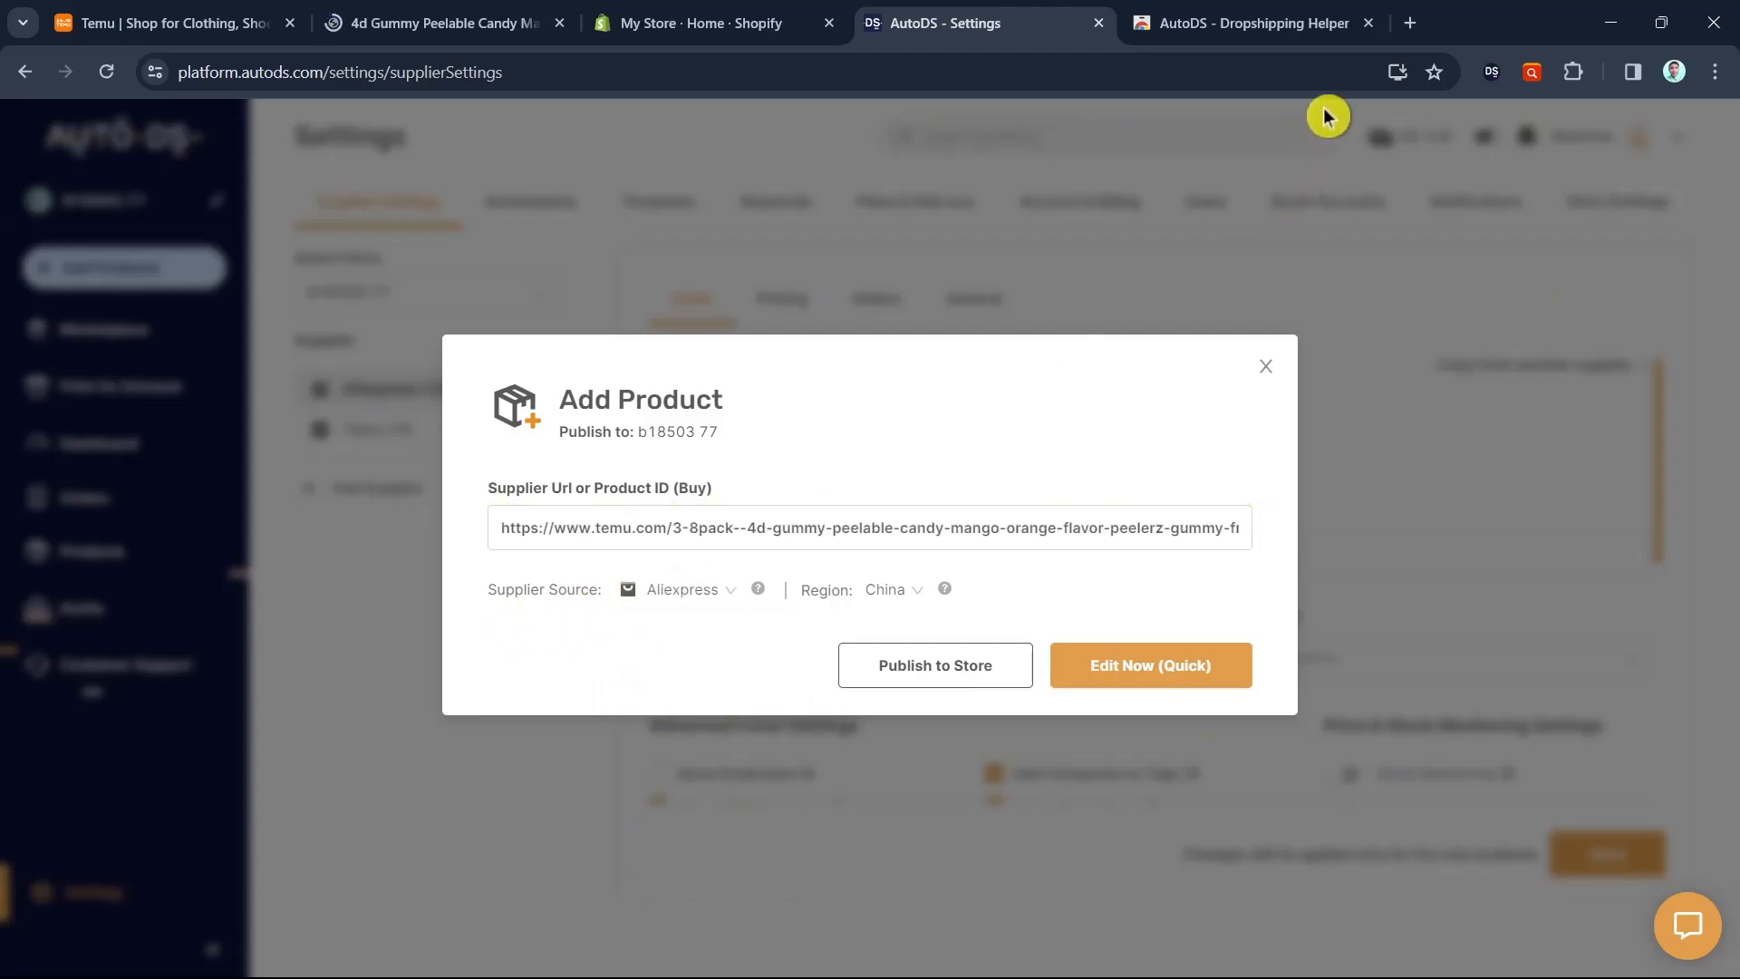
# - Open the Chrome Web Store in a new browser tab and search it for "search aliexpress"
pyautogui.click(1418, 34)
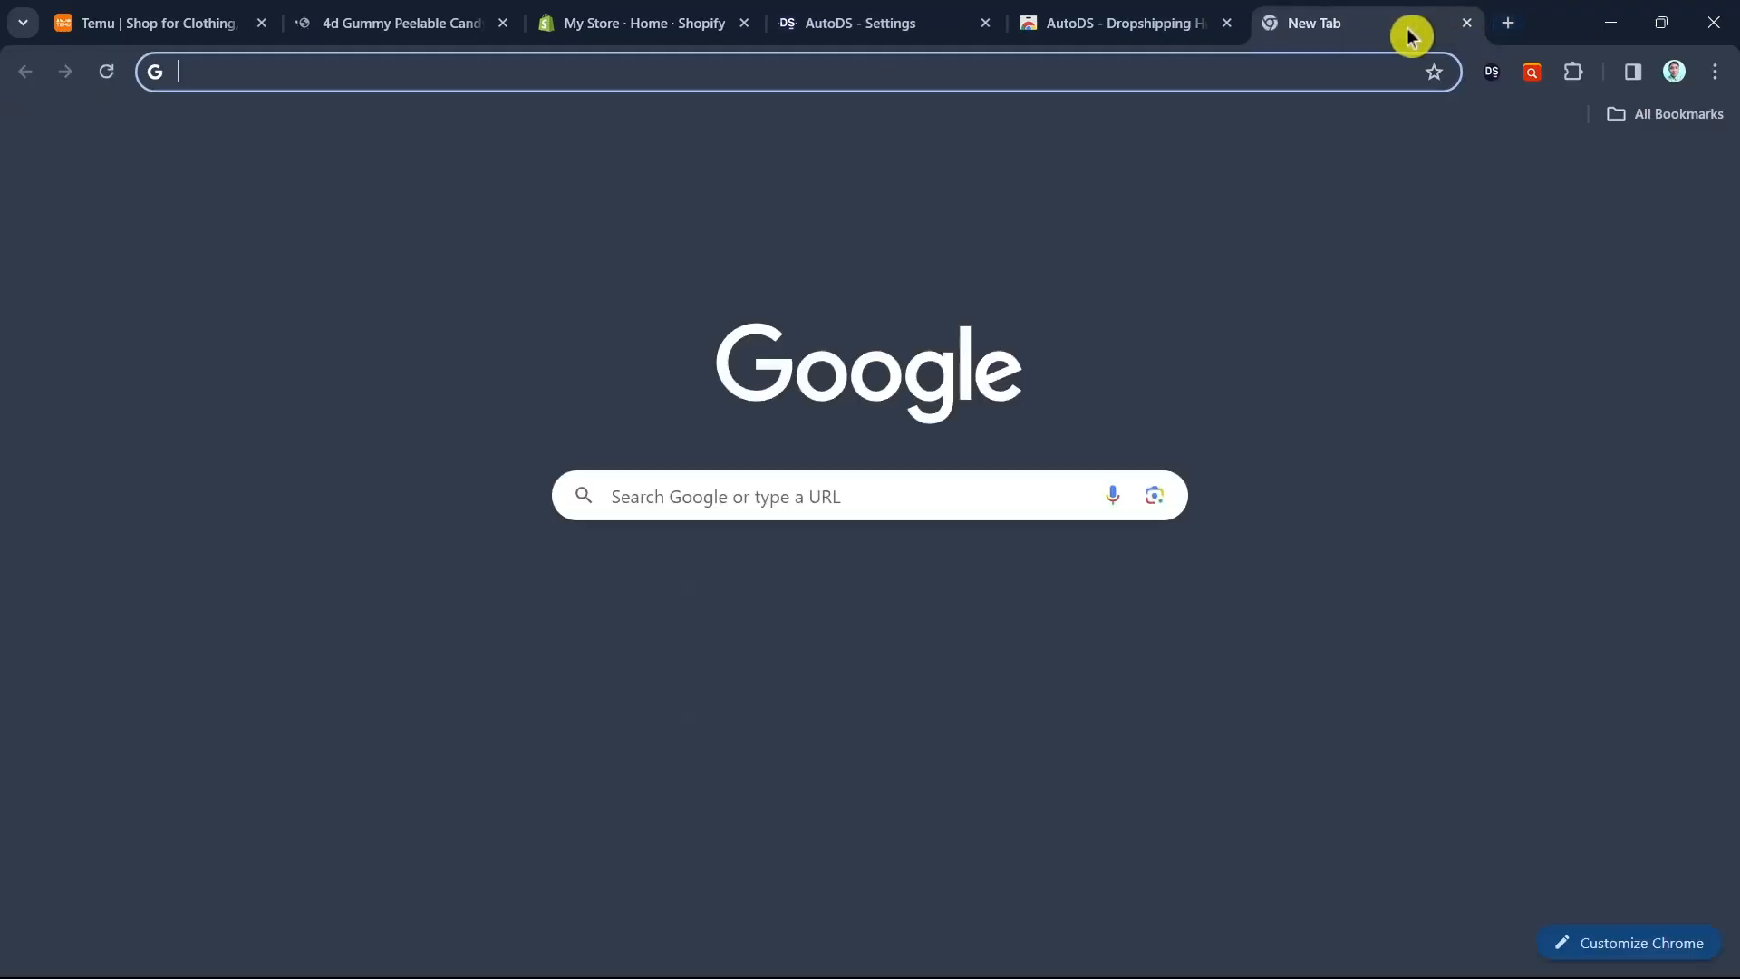
pyautogui.click(835, 503)
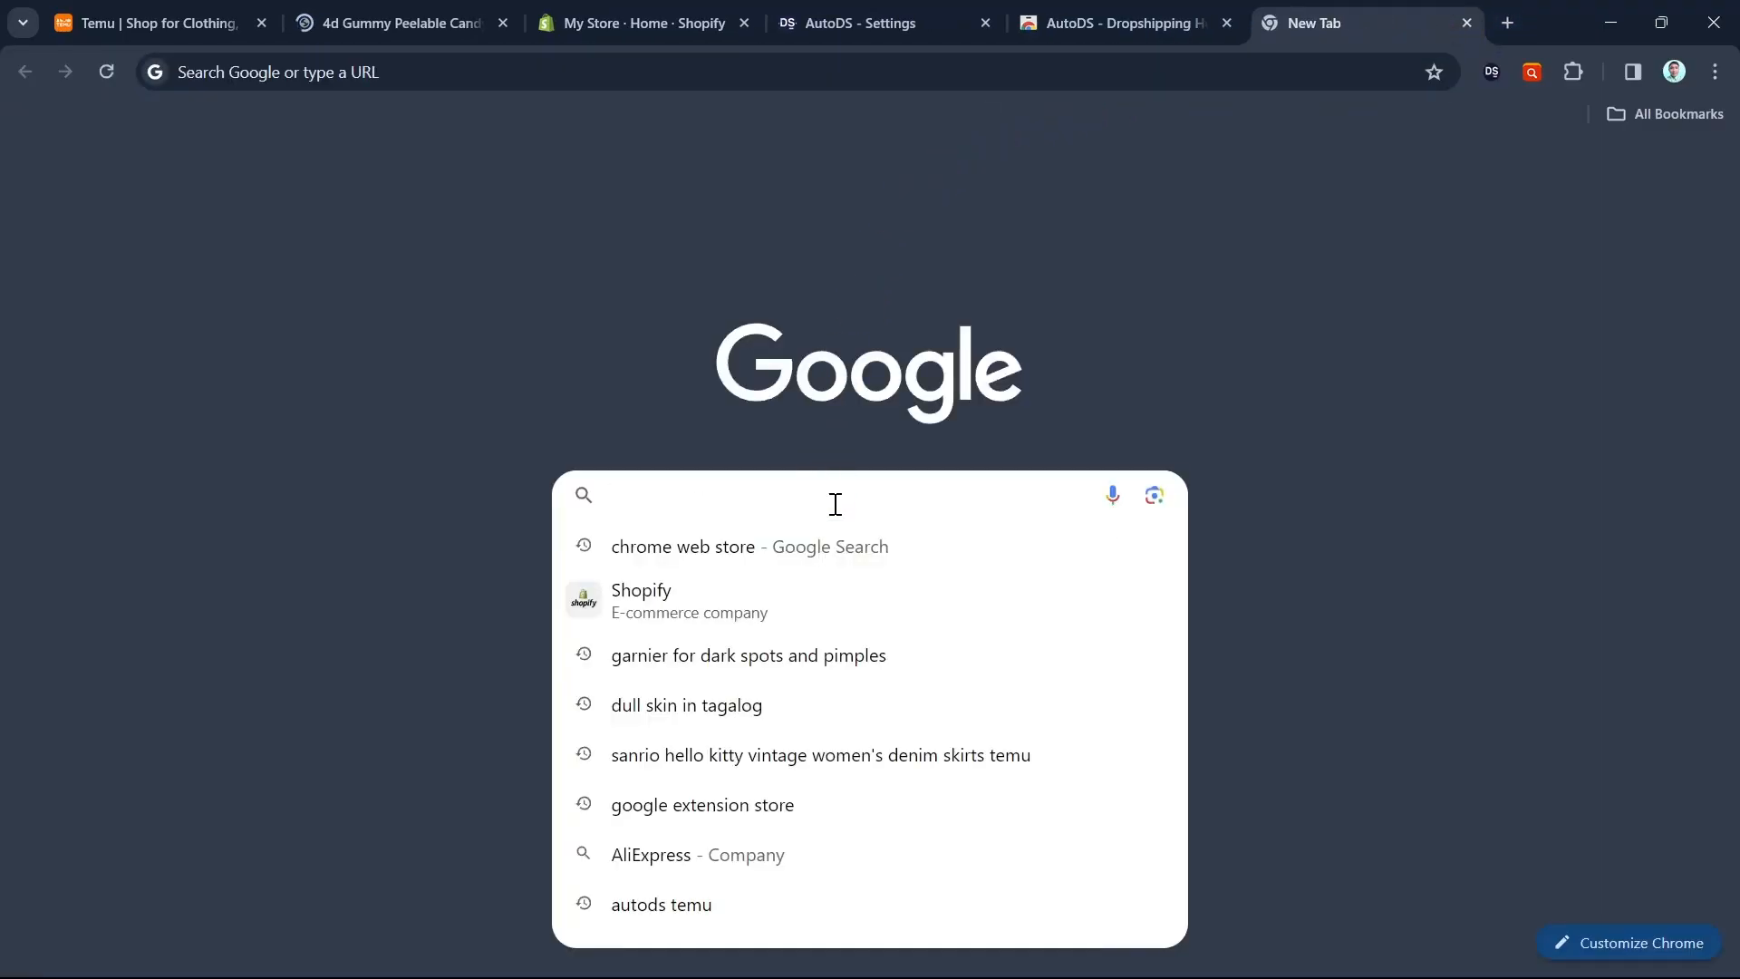
pyautogui.click(772, 546)
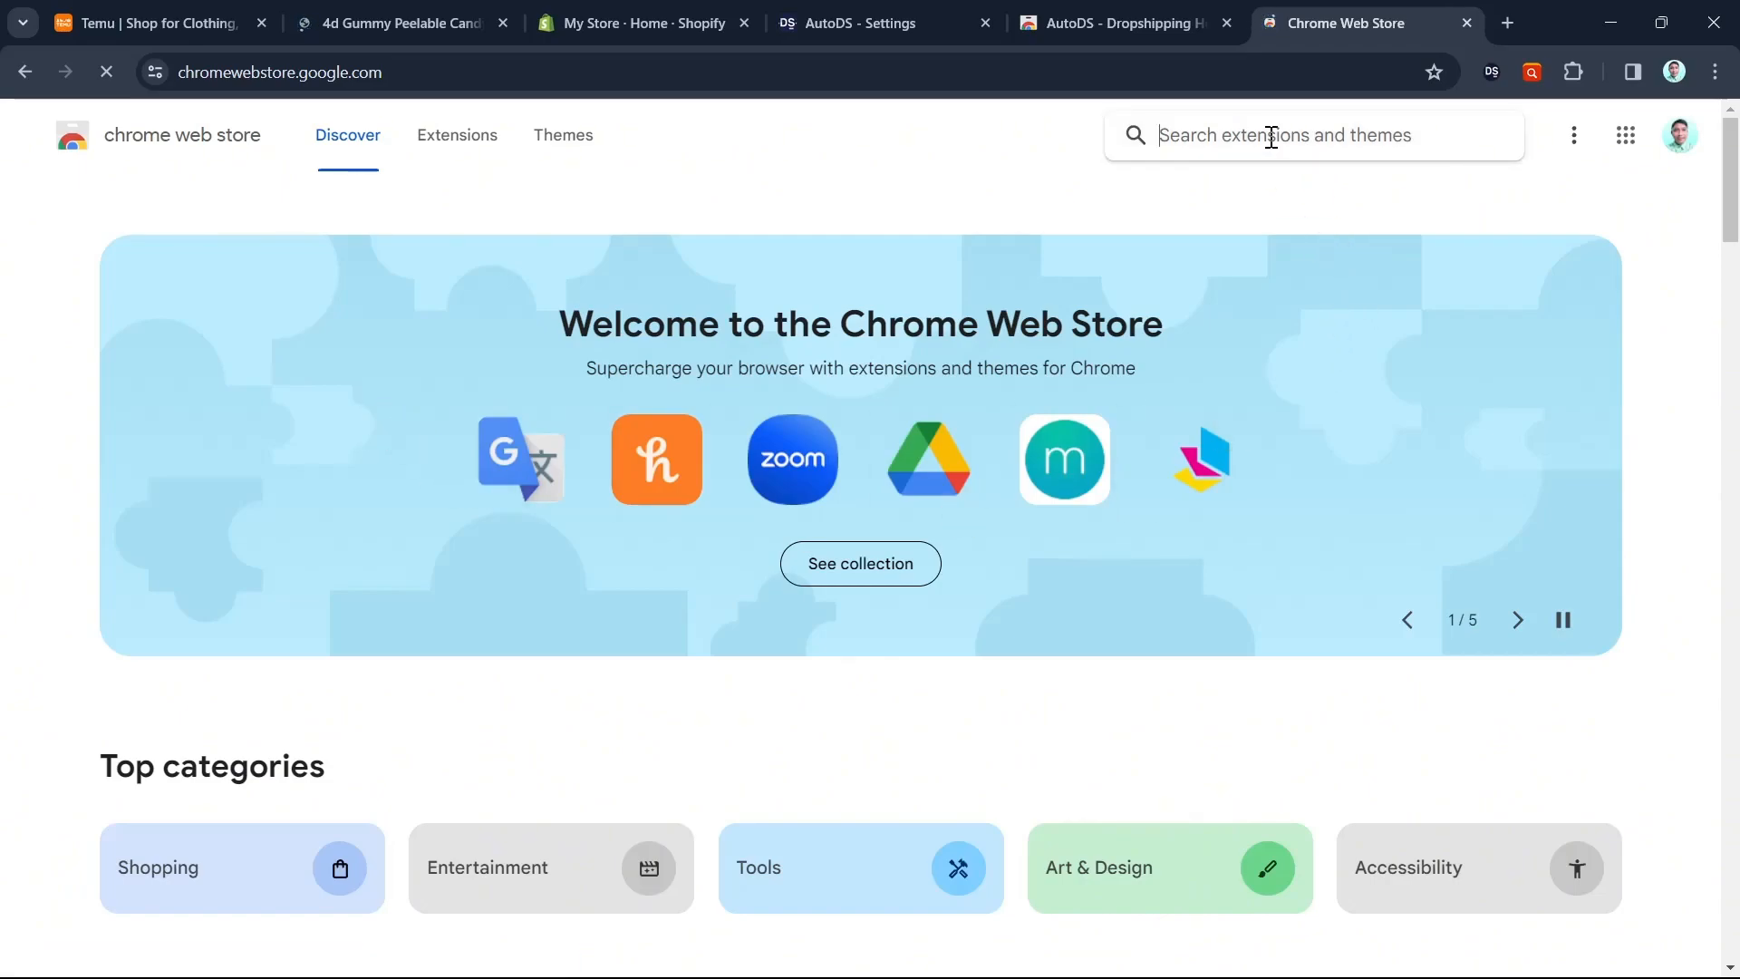
pyautogui.write('aliexpre')
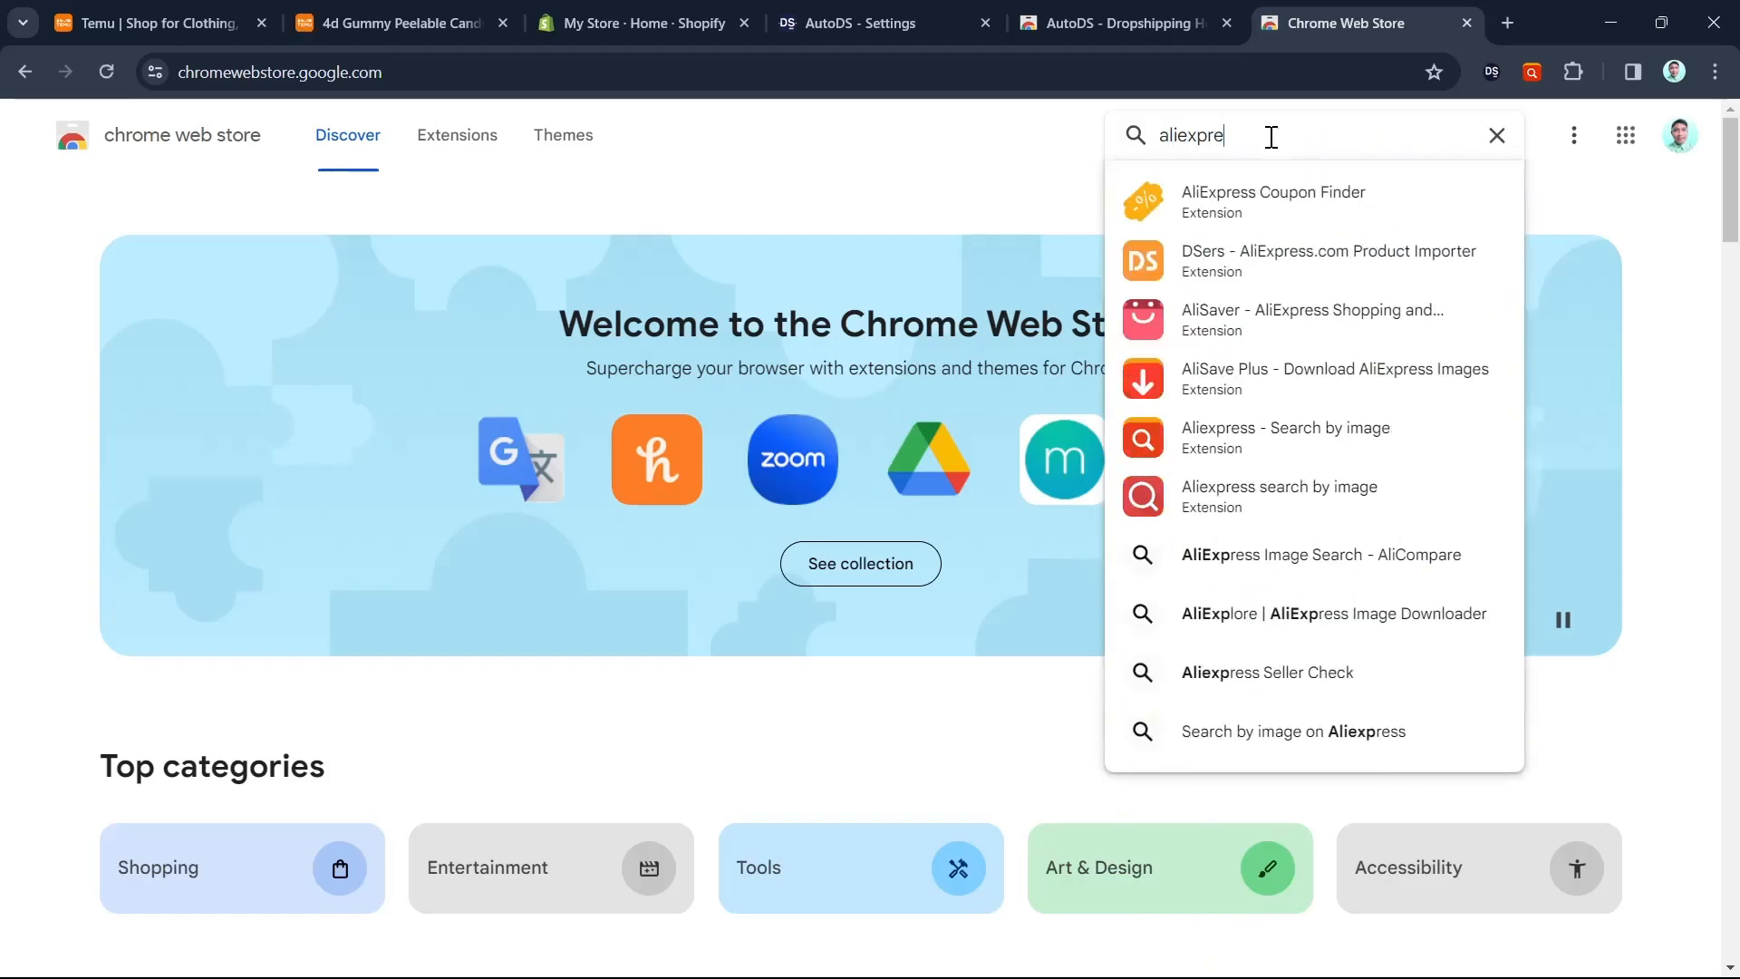
pyautogui.write('ss')
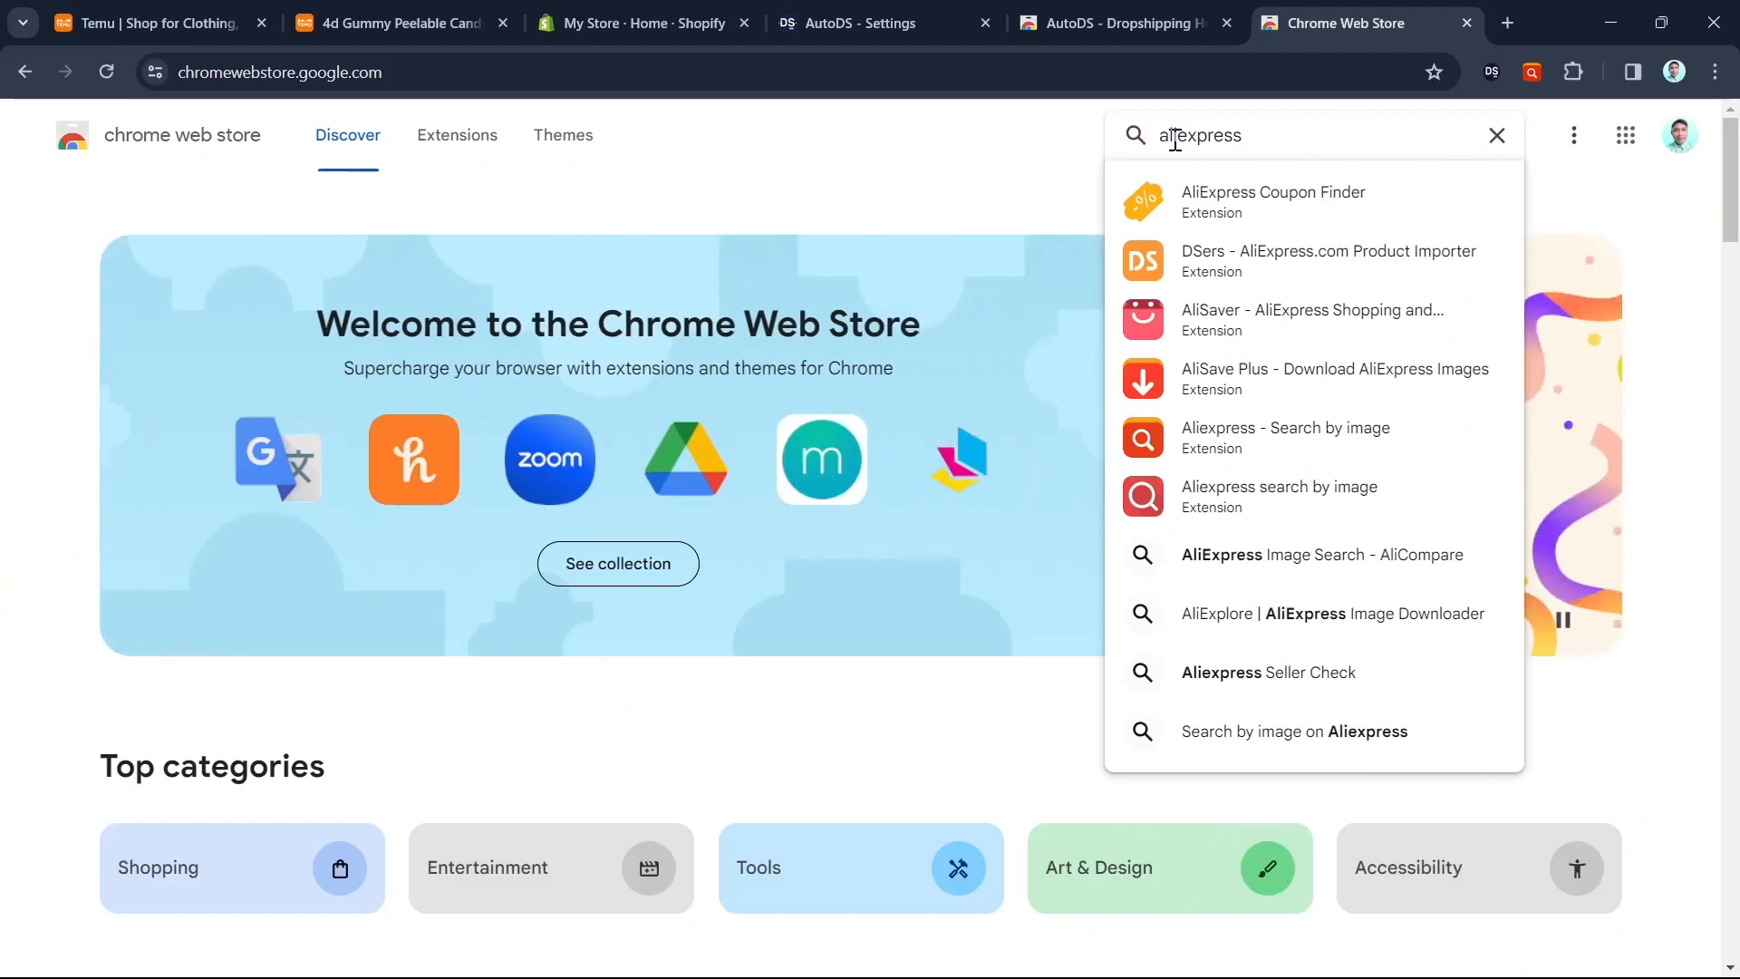
pyautogui.moveTo(1161, 136); pyautogui.dragTo(1183, 143)
pyautogui.write('search')
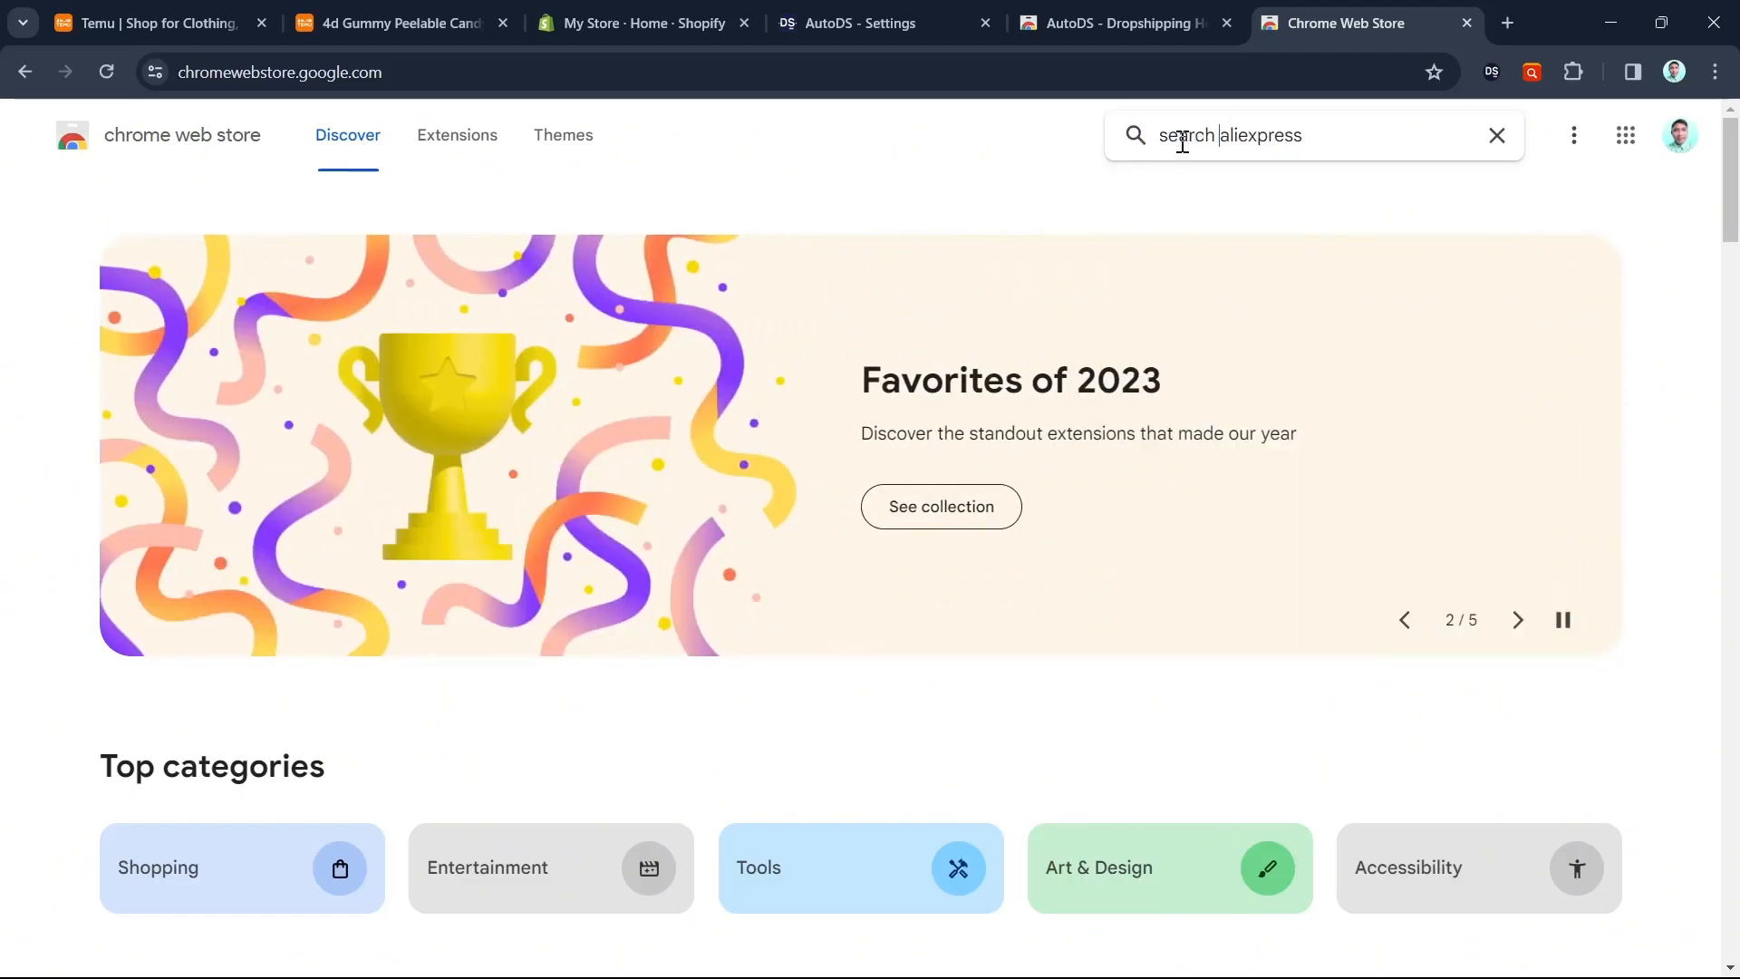
pyautogui.press('Return')
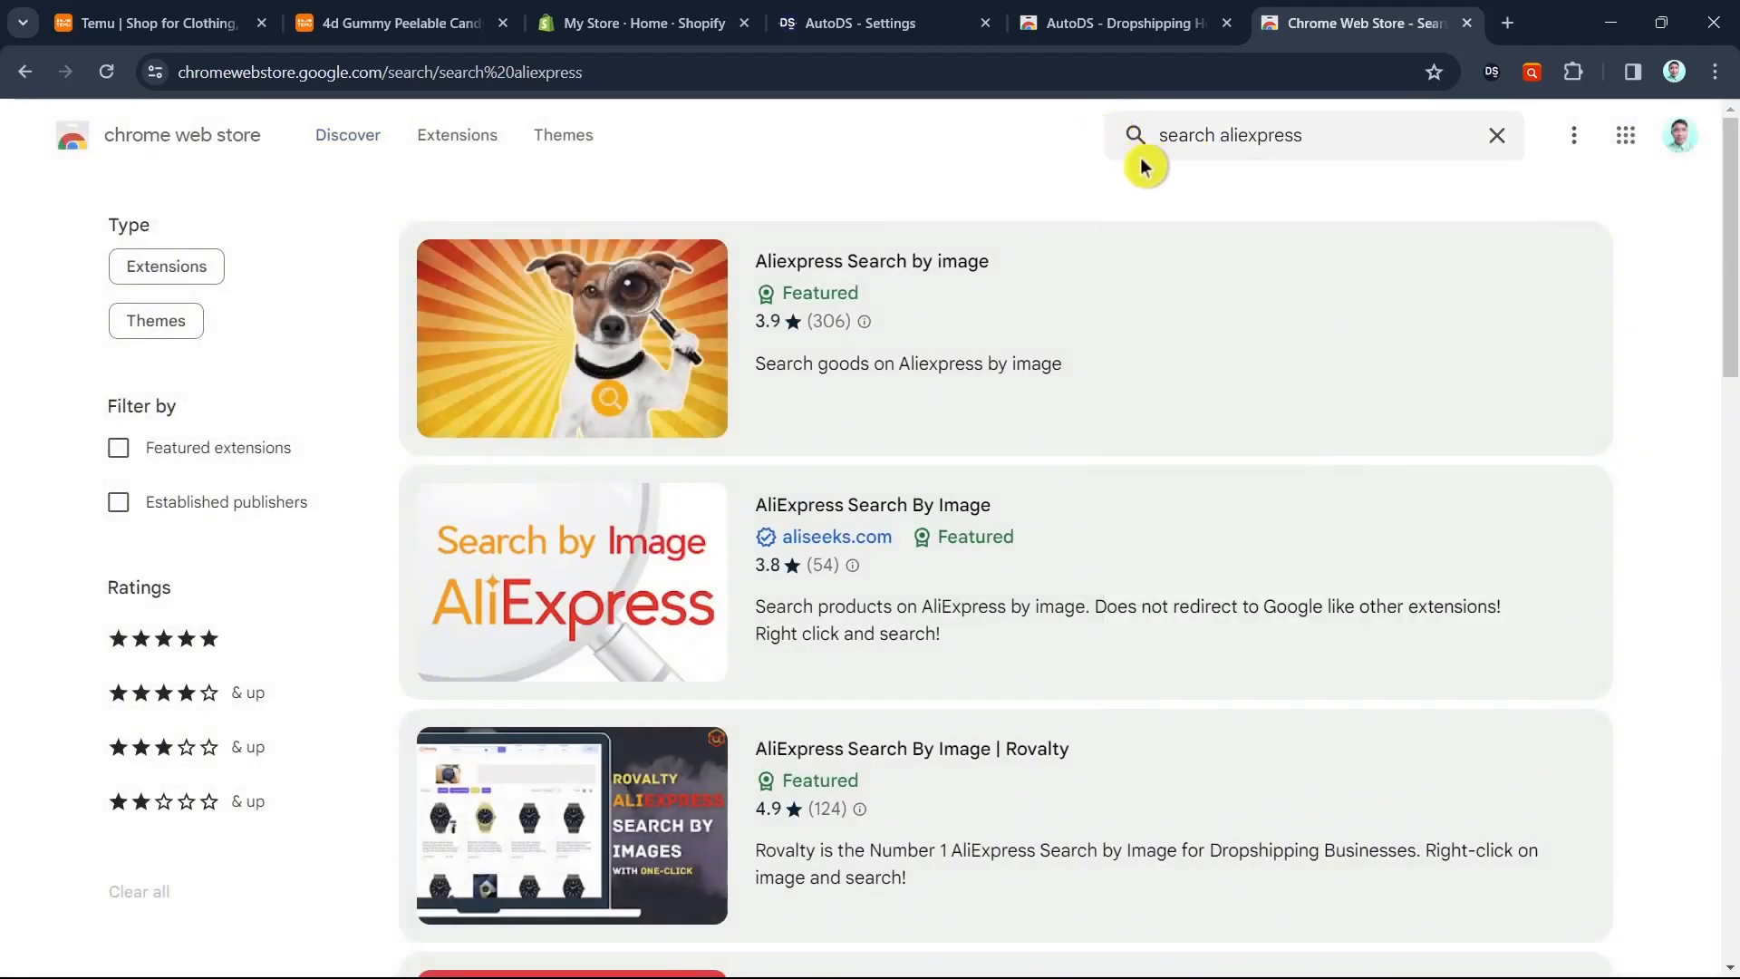
# - Browse the found extensions, view the aliseeks.com AliExpress Search By Image page and close it
pyautogui.scroll(-3, 997, 417)
pyautogui.scroll(1, 871, 462)
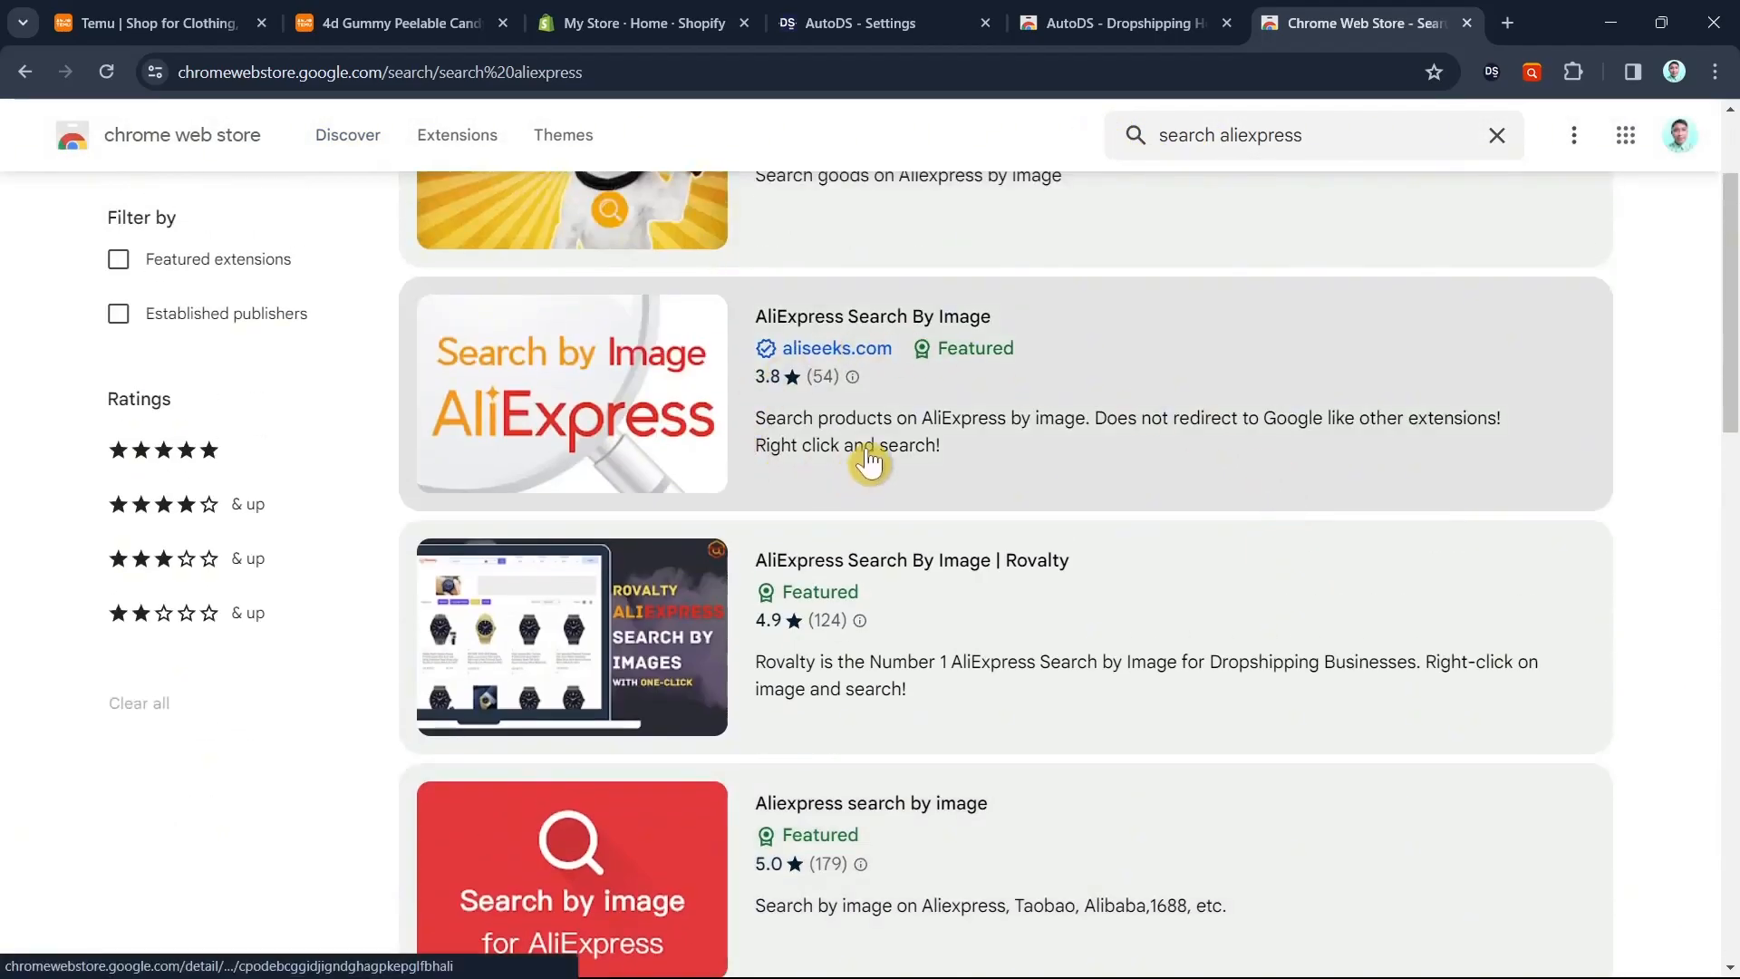
pyautogui.click(574, 392)
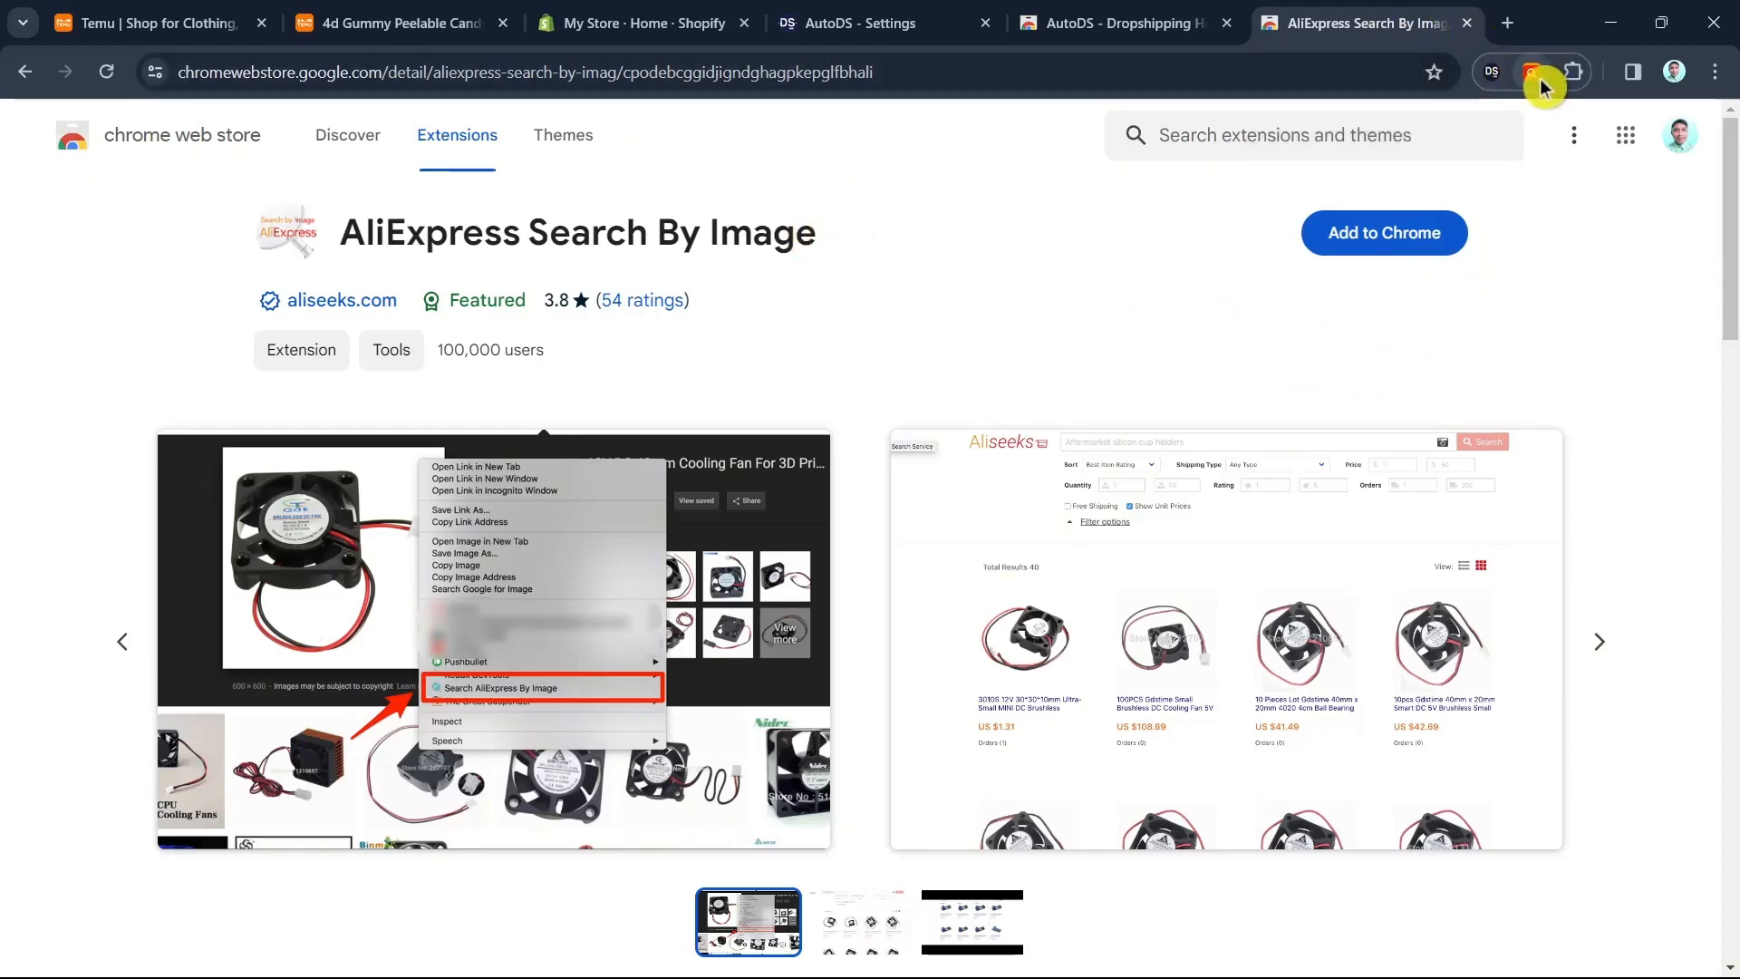
pyautogui.click(1470, 32)
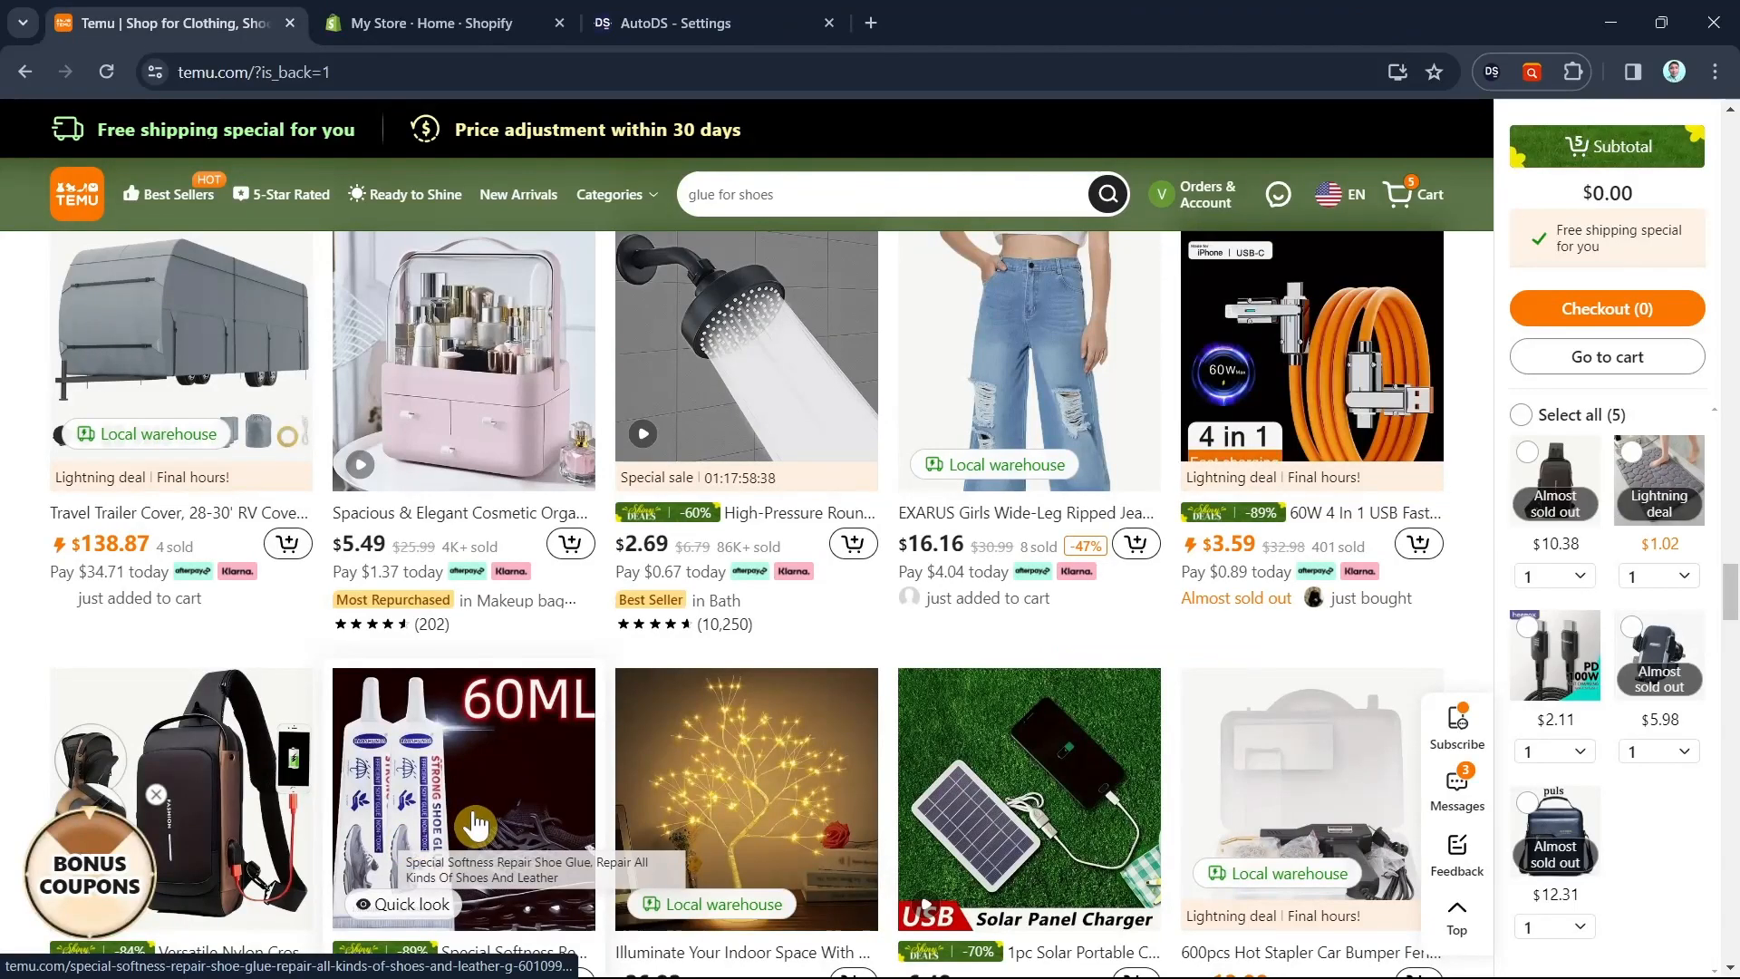
# - Open the Special Softness Repair Shoe Glue product on Temu and search its main photo with Aliexpress - Search by image
pyautogui.click(473, 823)
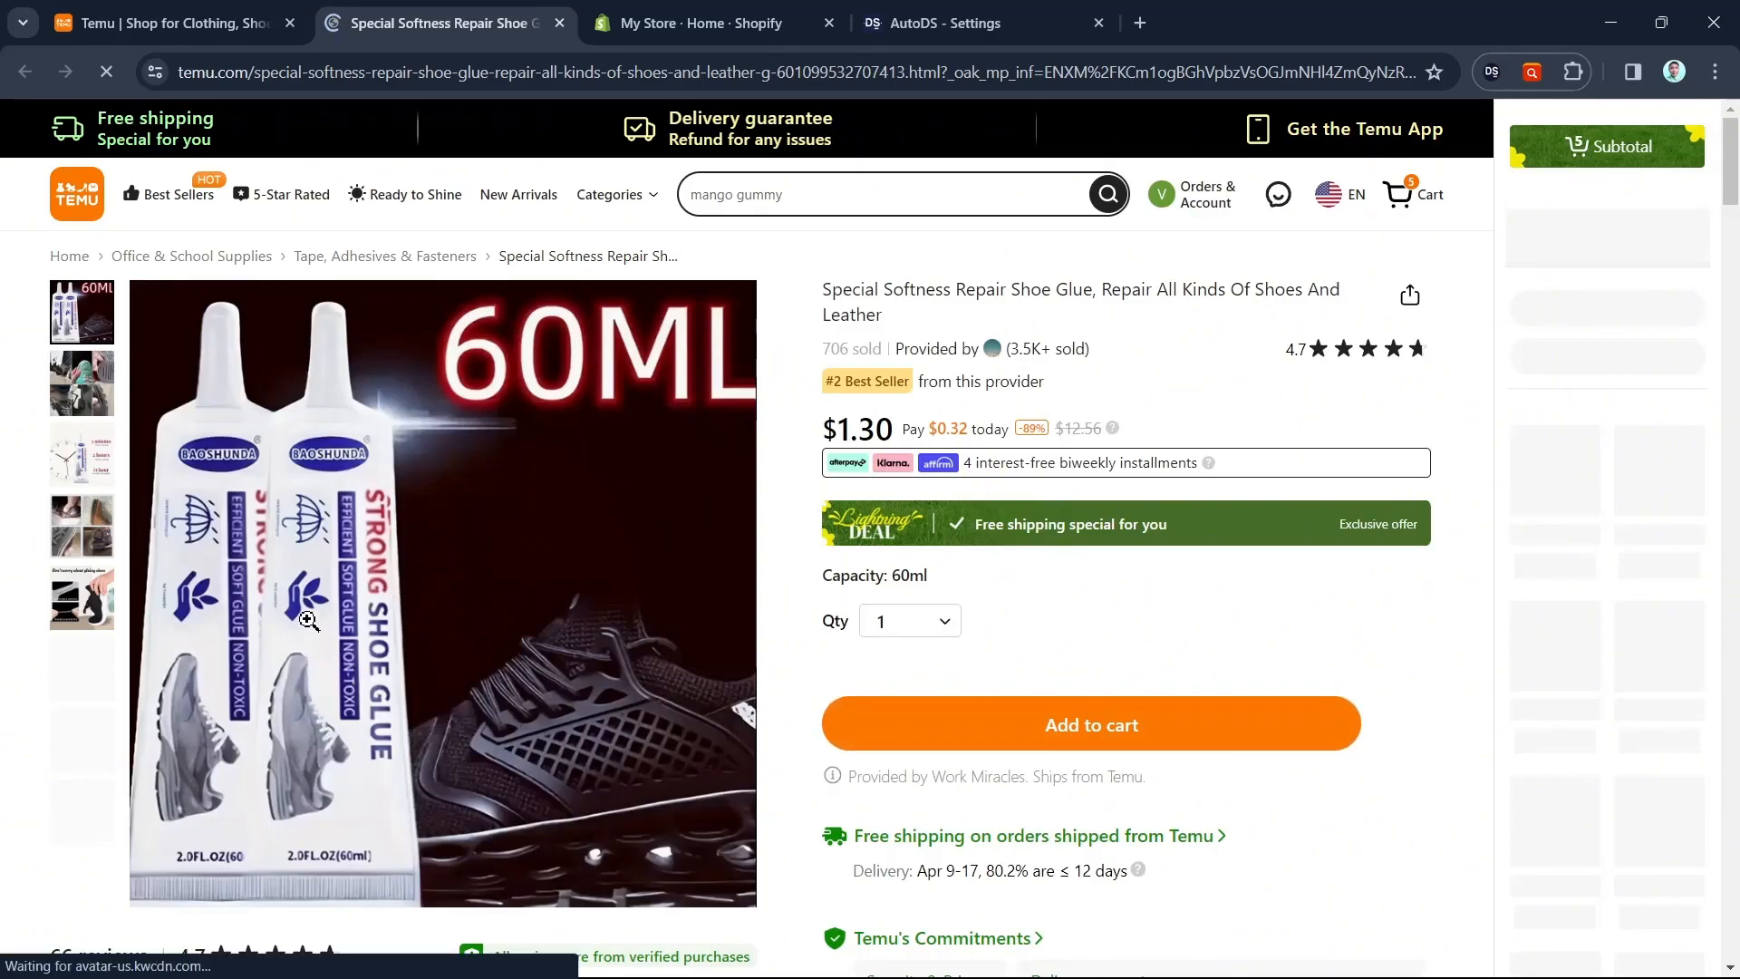
pyautogui.rightClick(304, 591)
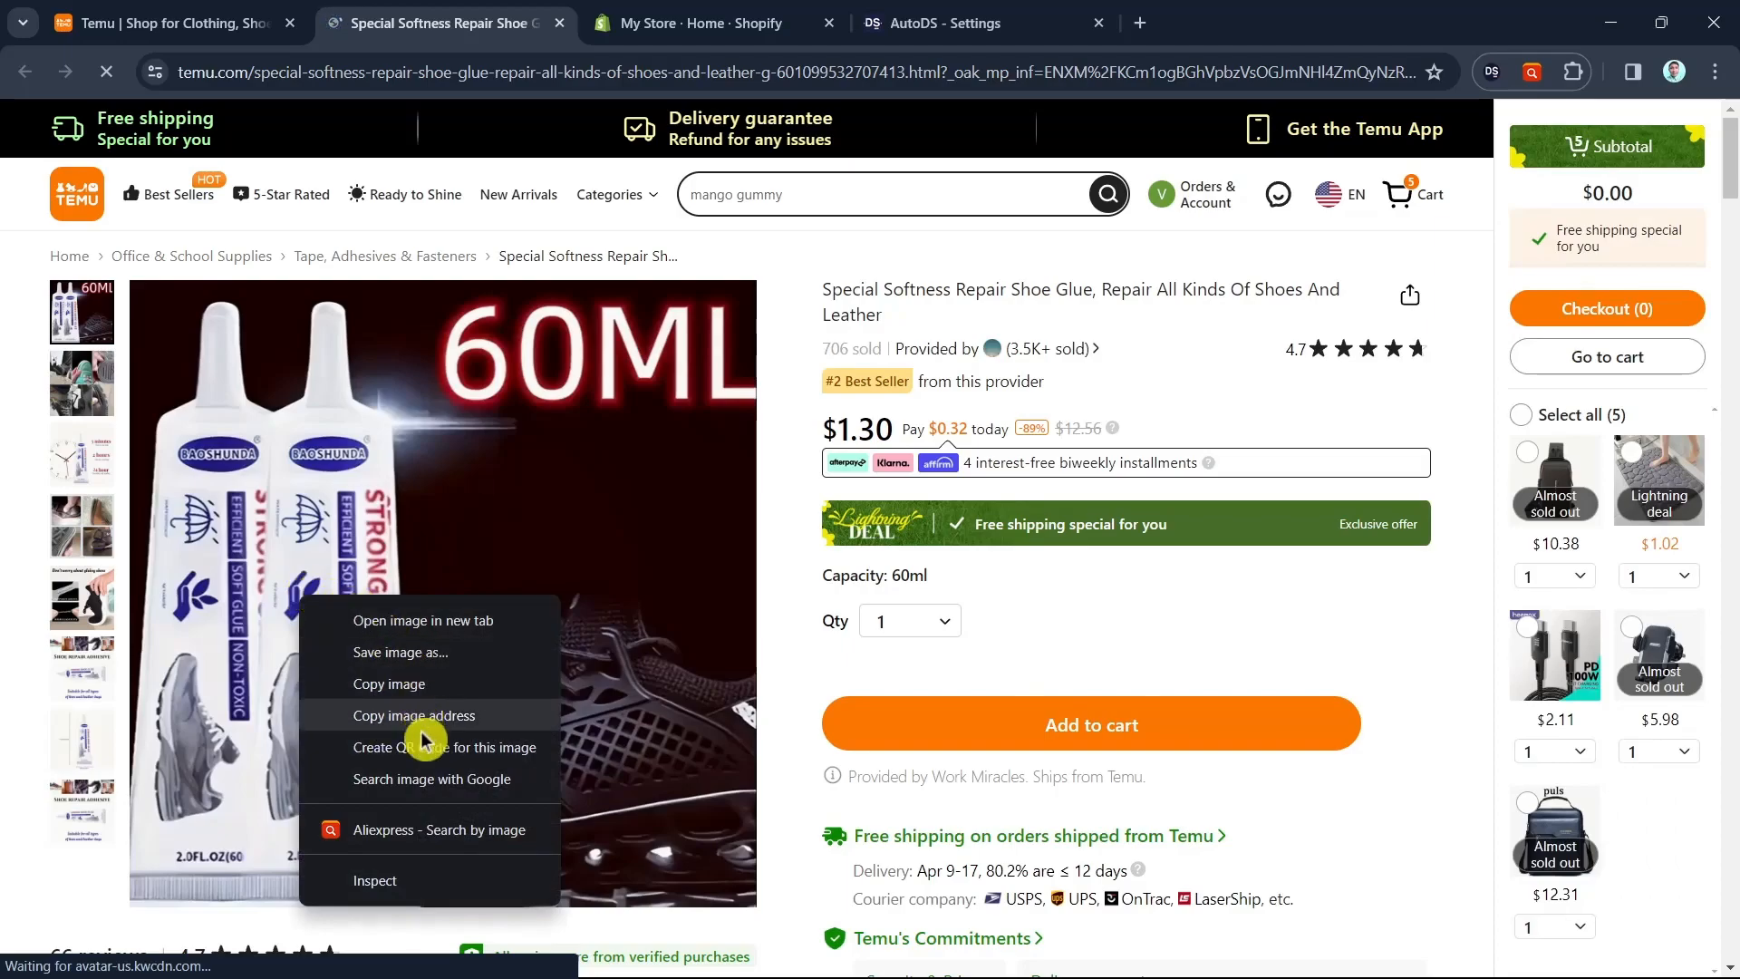
pyautogui.click(412, 836)
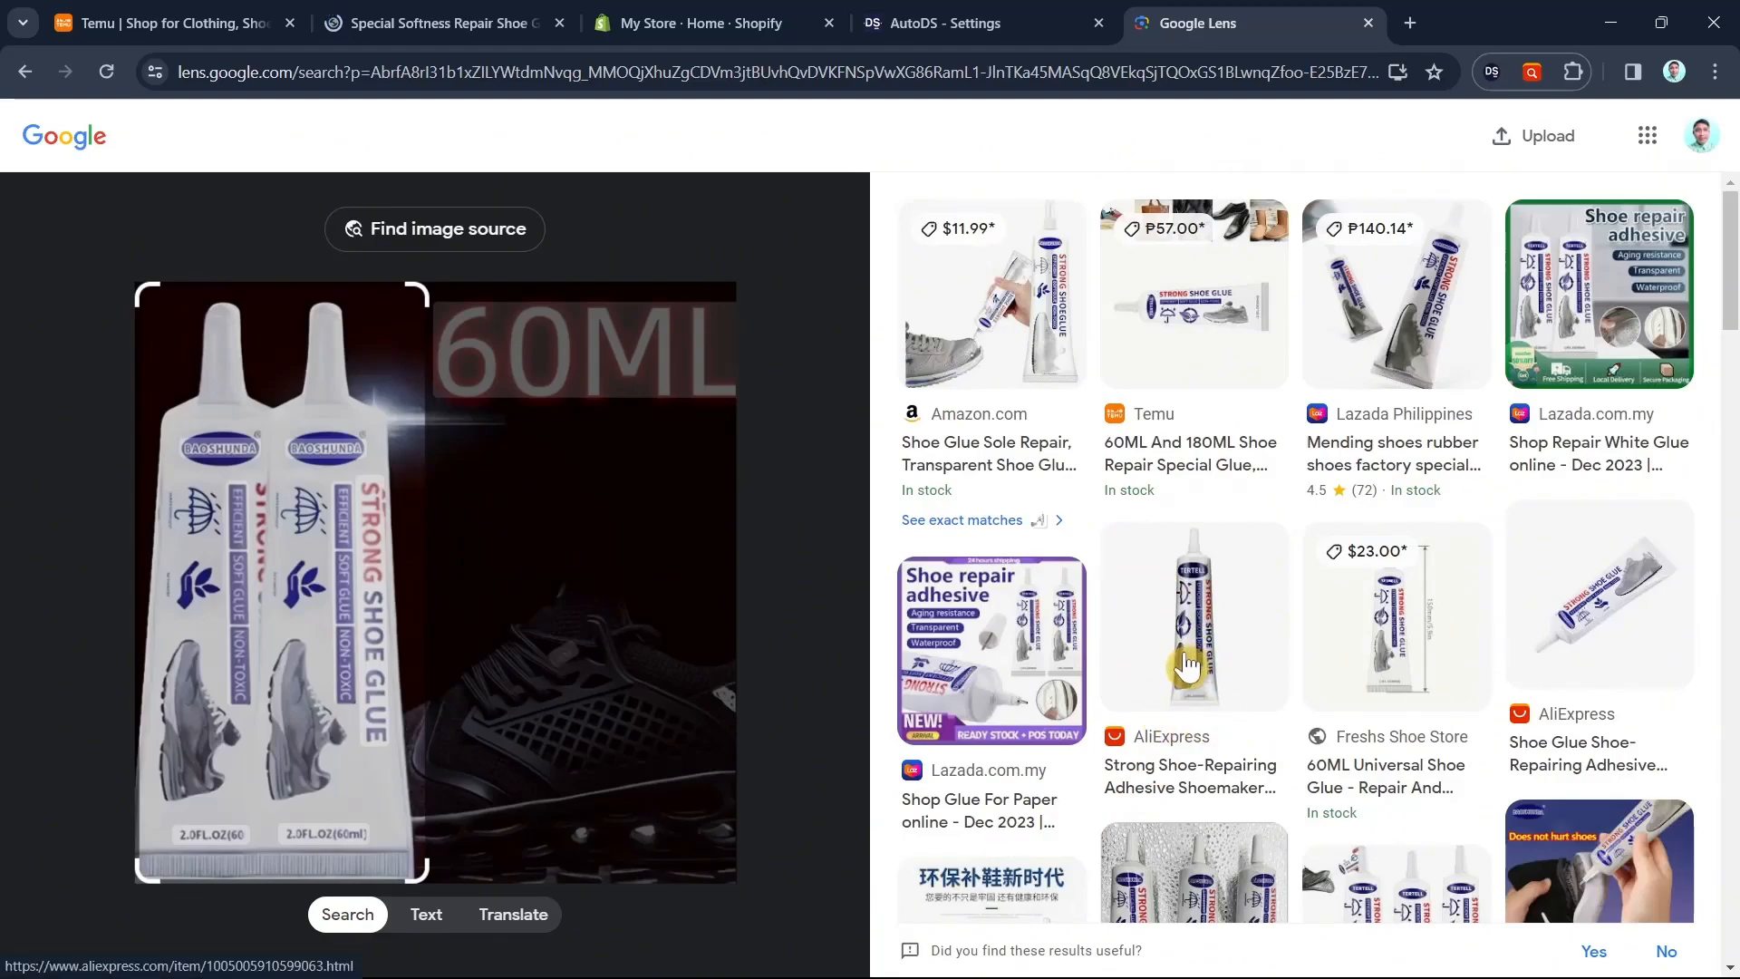
# - Open the AliExpress Shoe Glue Shoe-Repairing Adhesive listing from the image matches and compare it with the Temu shoe glue page
pyautogui.click(1629, 672)
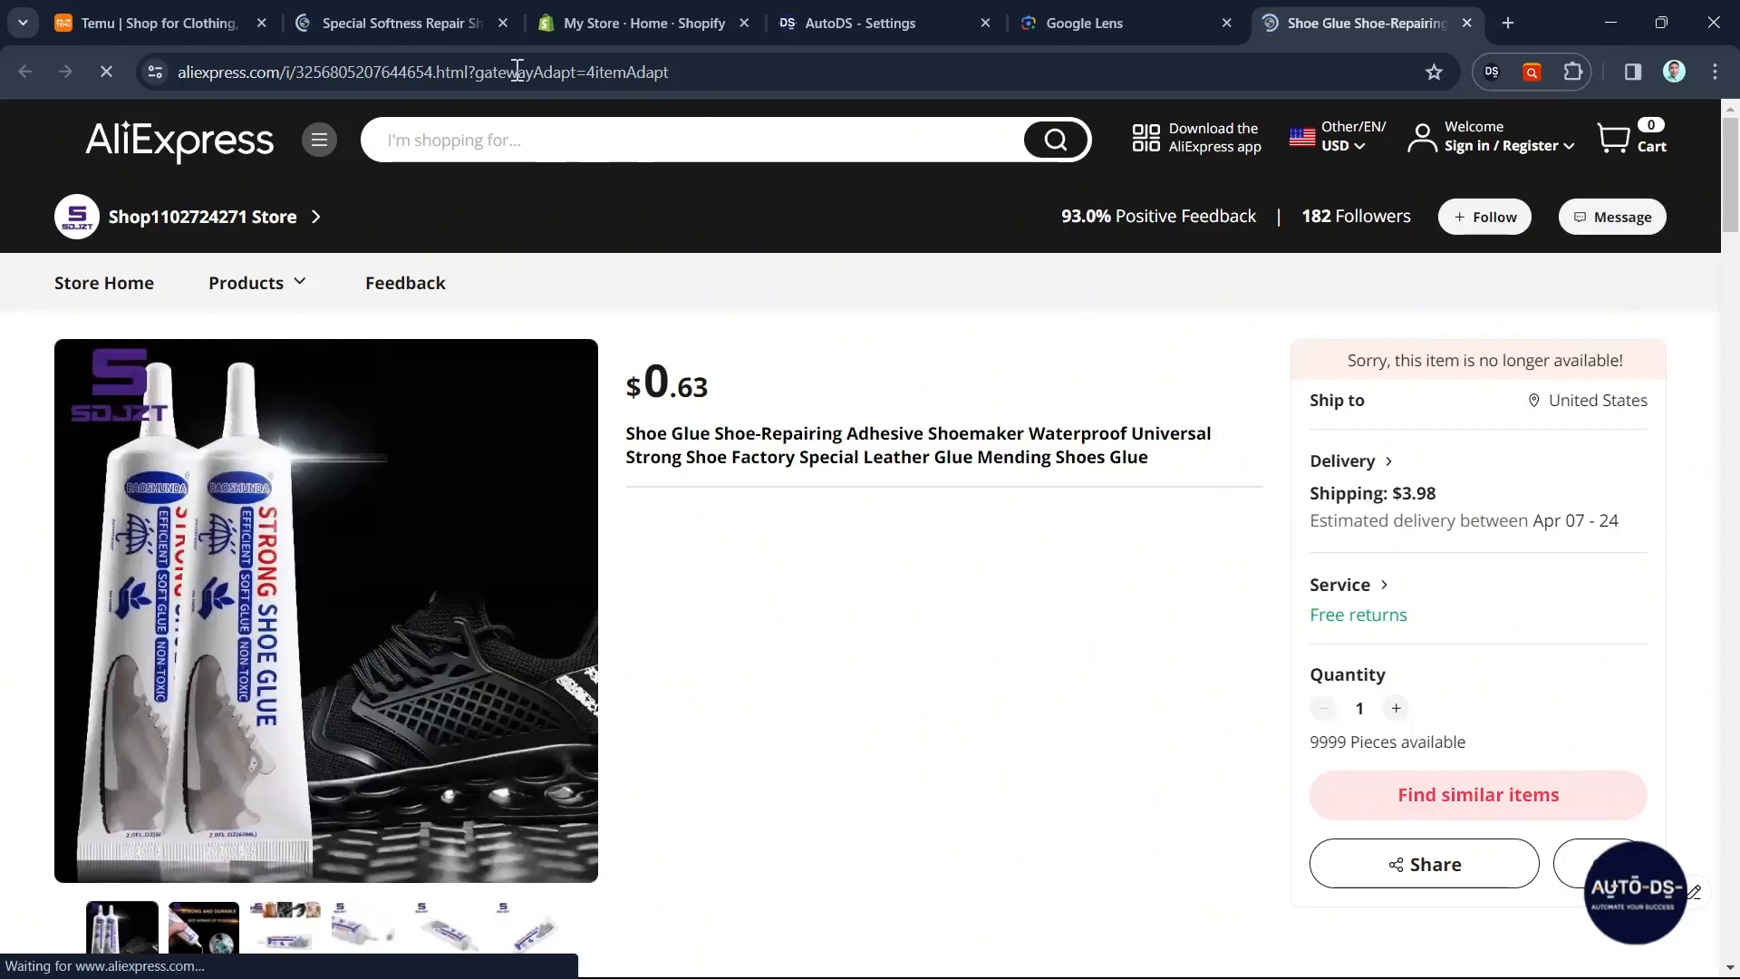
pyautogui.click(148, 25)
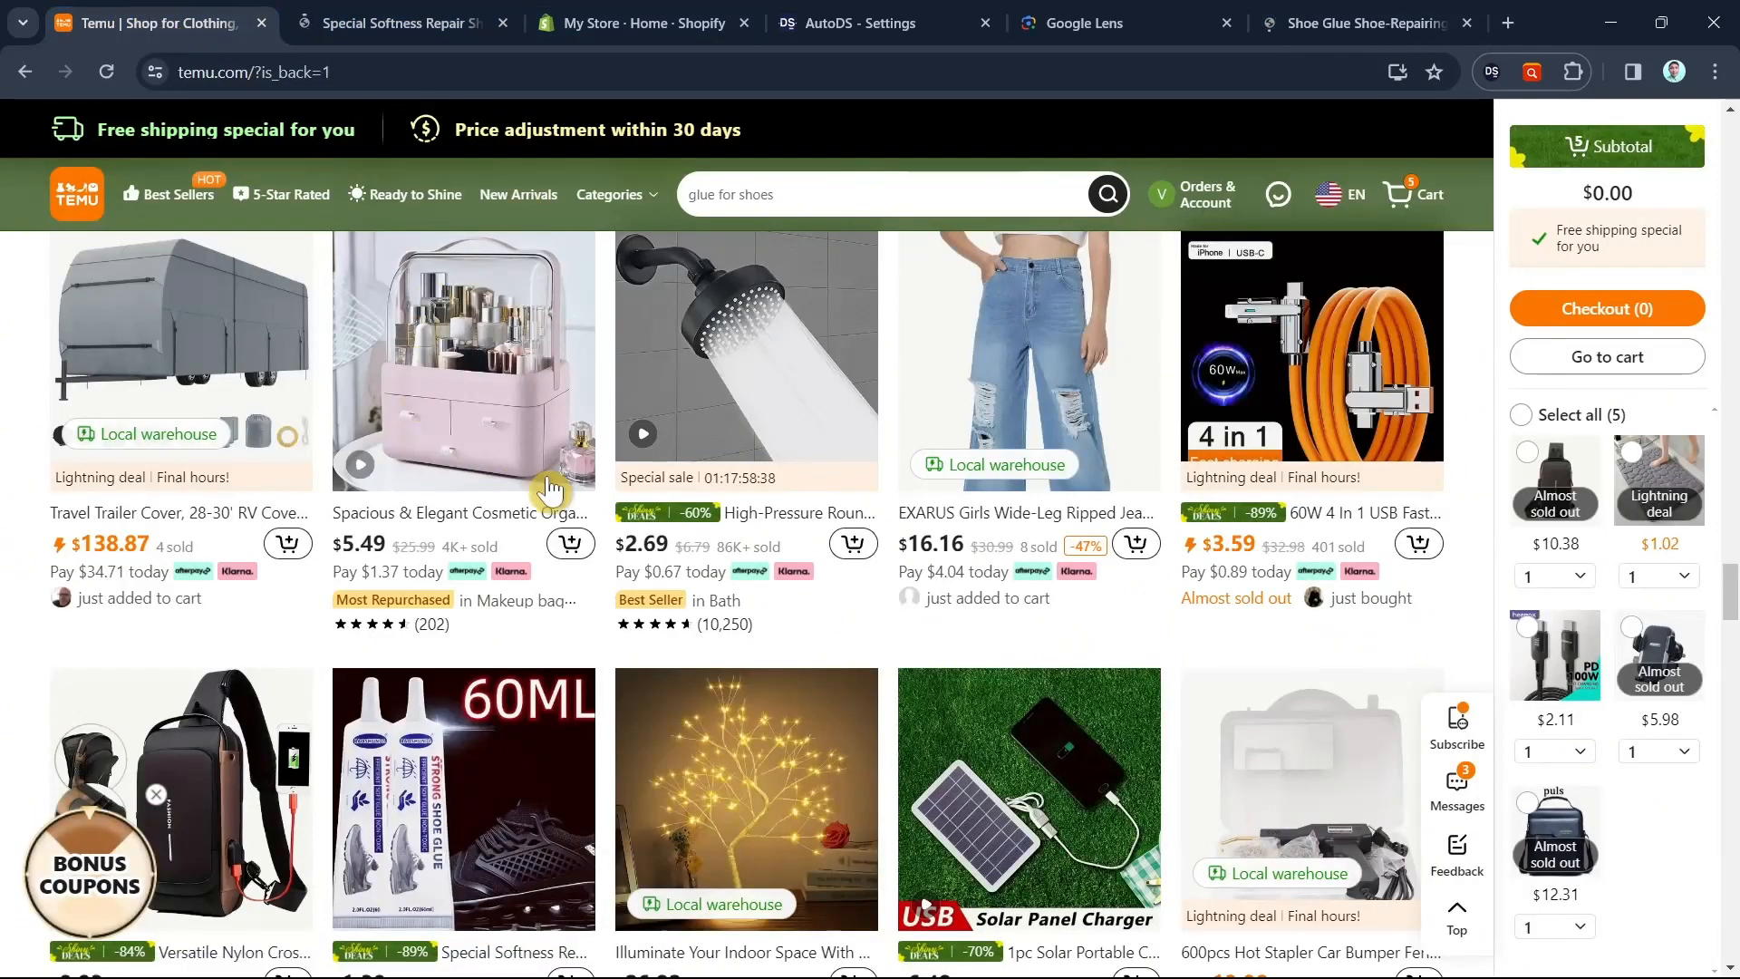
pyautogui.click(442, 27)
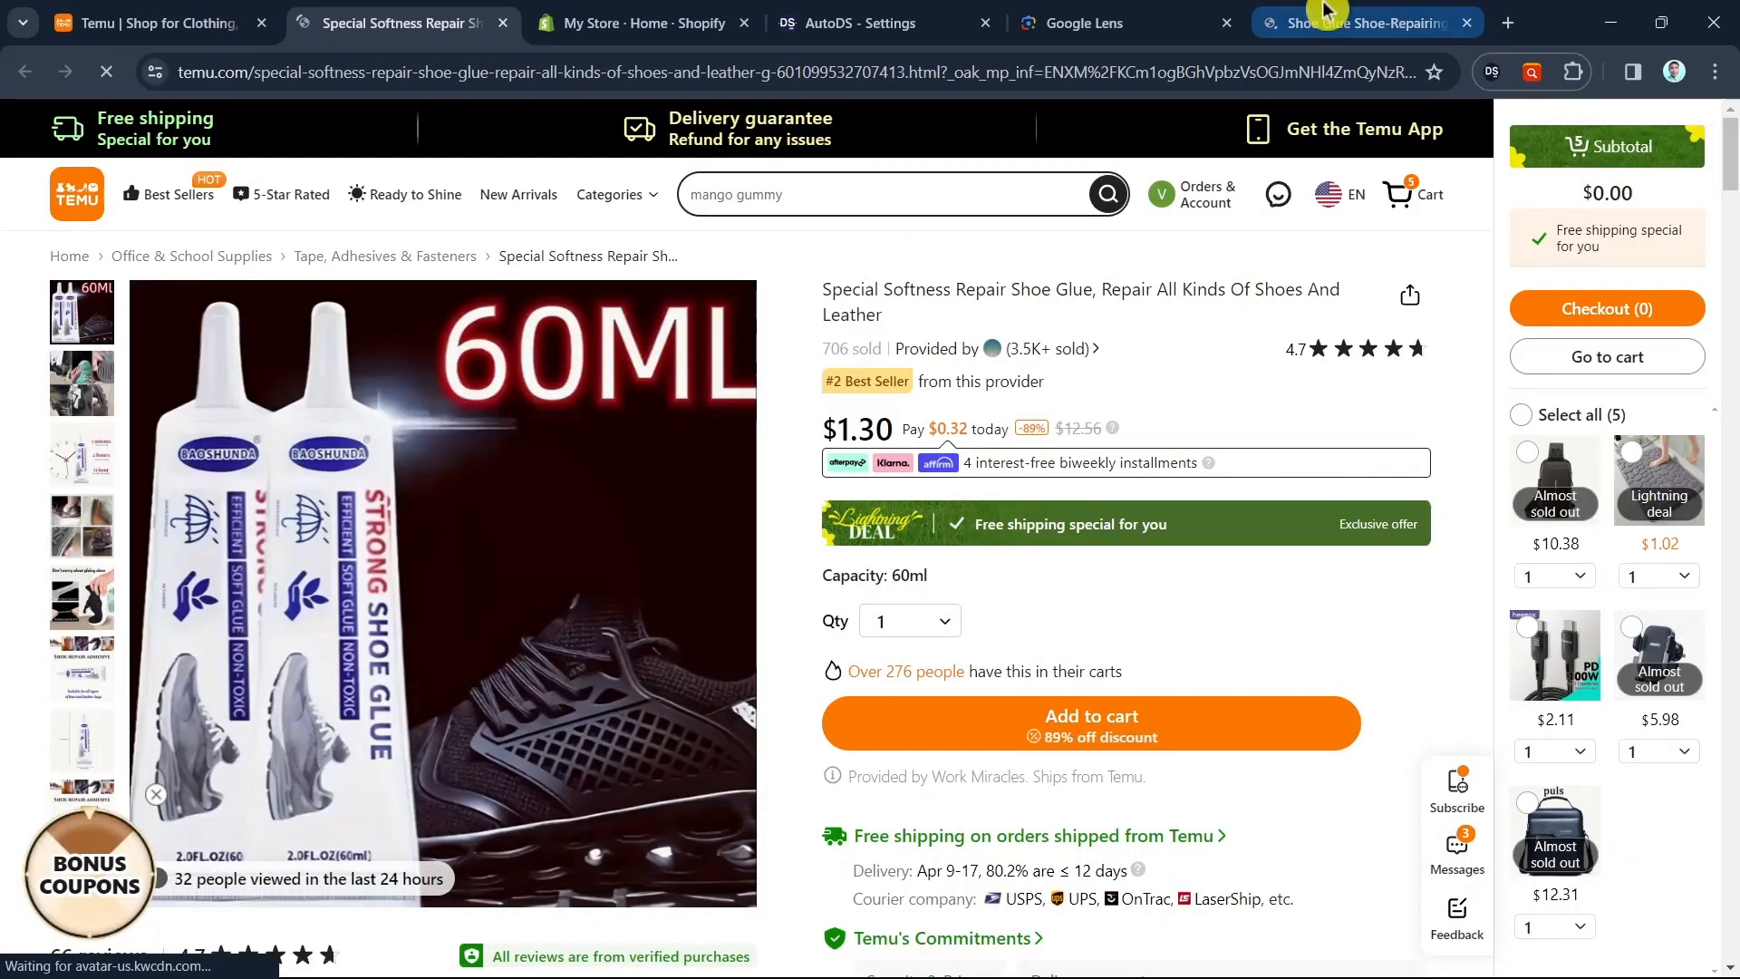
pyautogui.click(1269, 21)
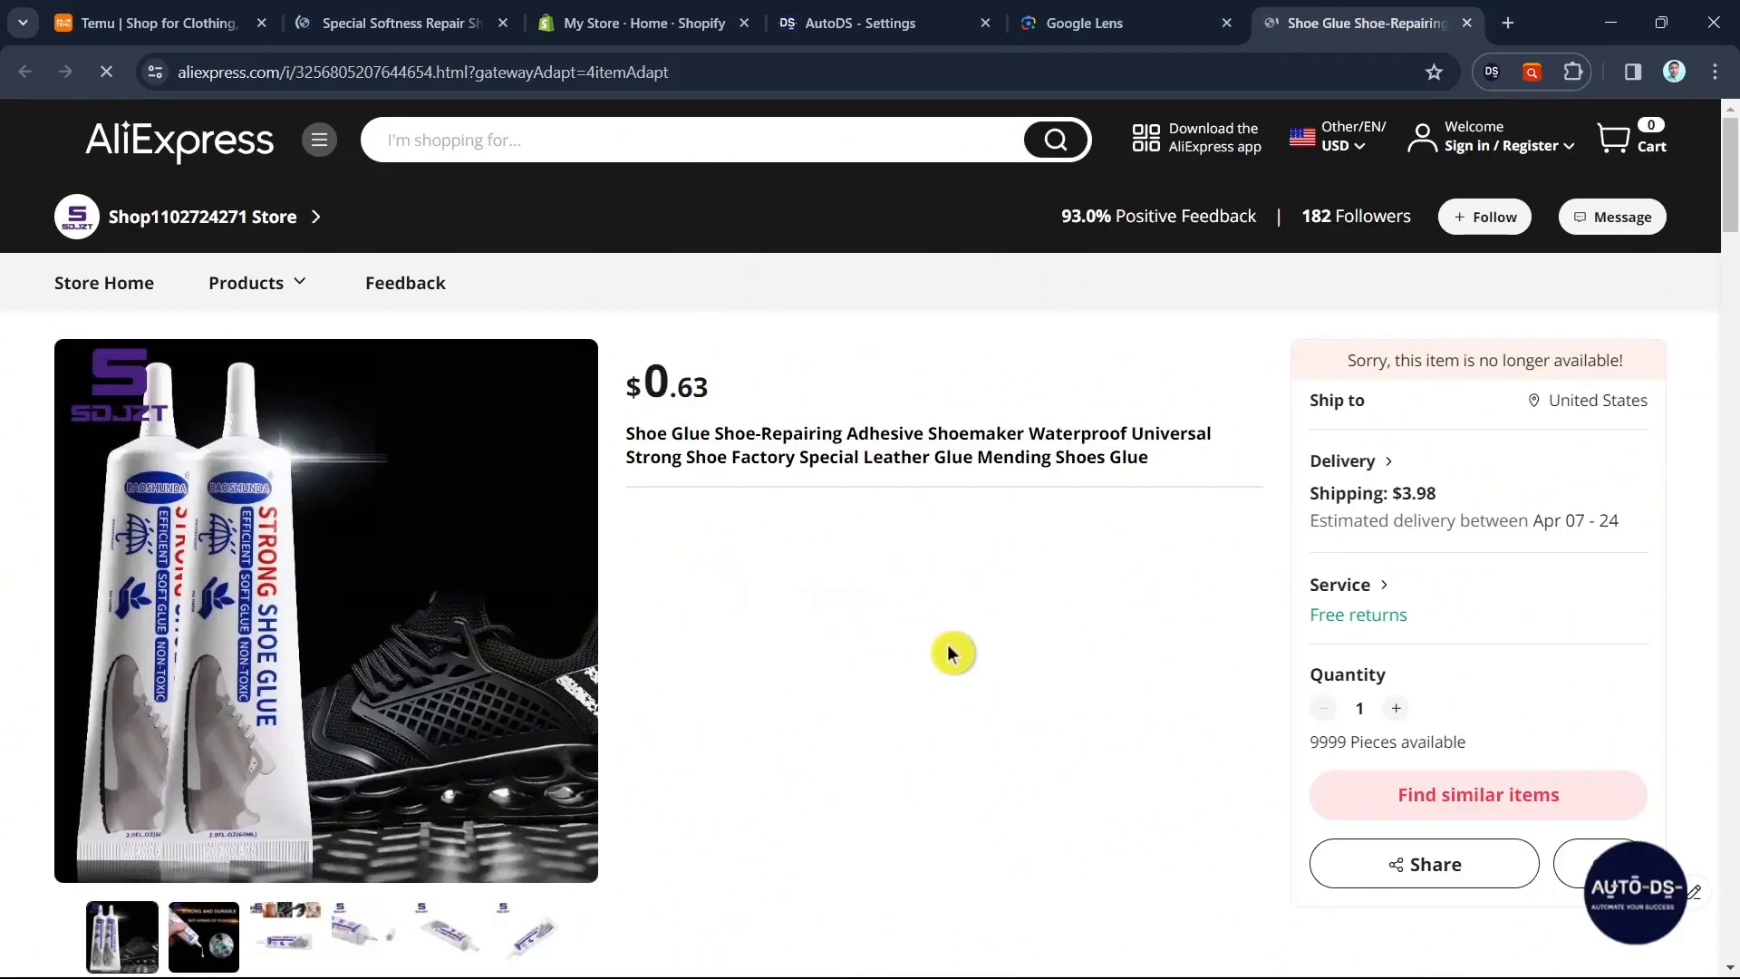
# - Copy the AliExpress shoe glue listing's URL and replace the supplier URL in the AutoDS product import with it
pyautogui.click(520, 71)
pyautogui.rightClick(521, 71)
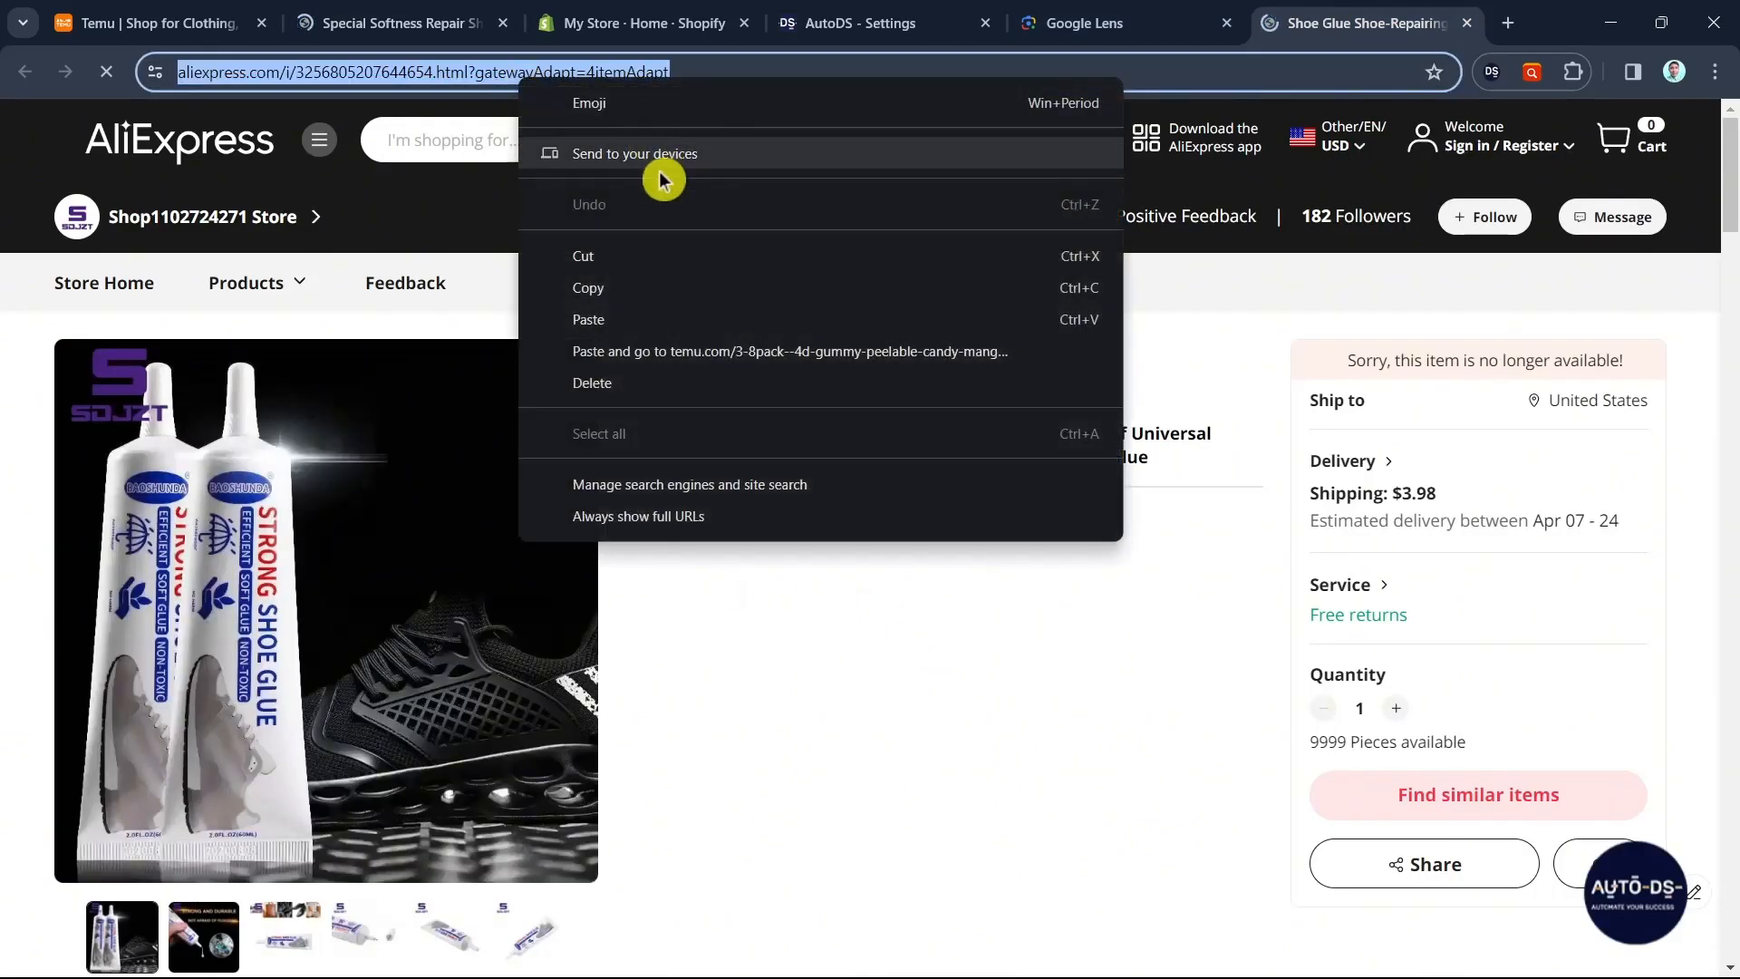
pyautogui.click(649, 304)
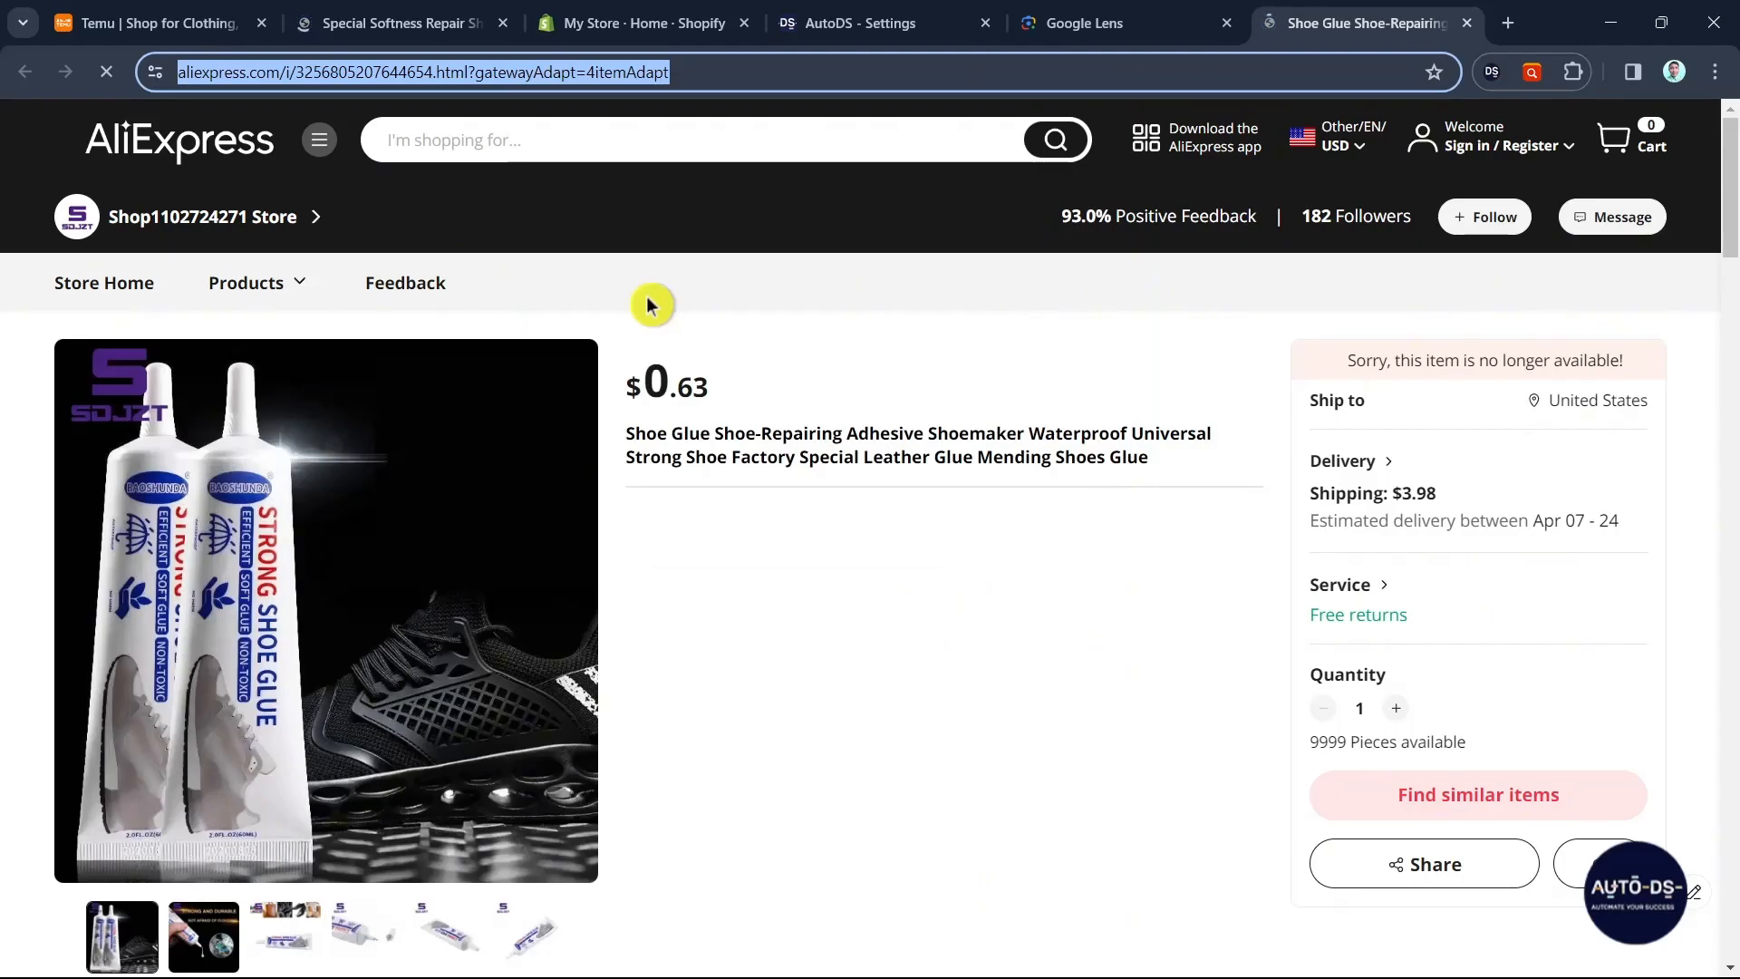
pyautogui.click(878, 22)
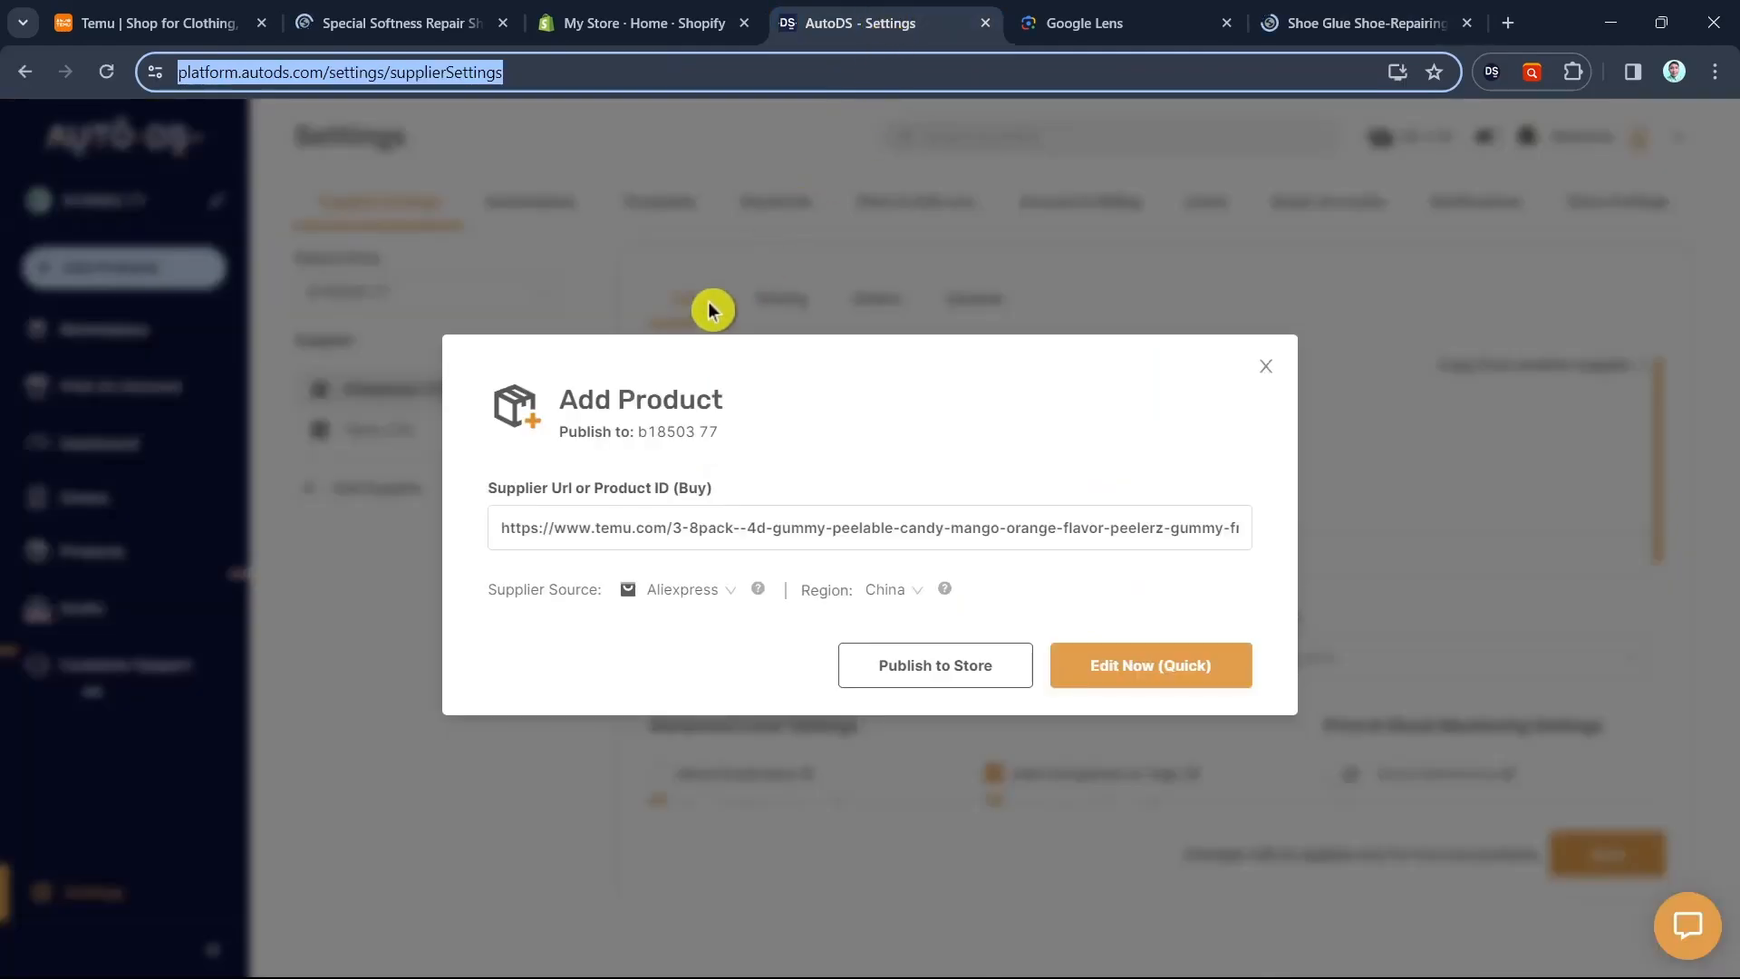
pyautogui.click(610, 517)
pyautogui.hotkey('ctrl', 'a')
pyautogui.rightClick(610, 517)
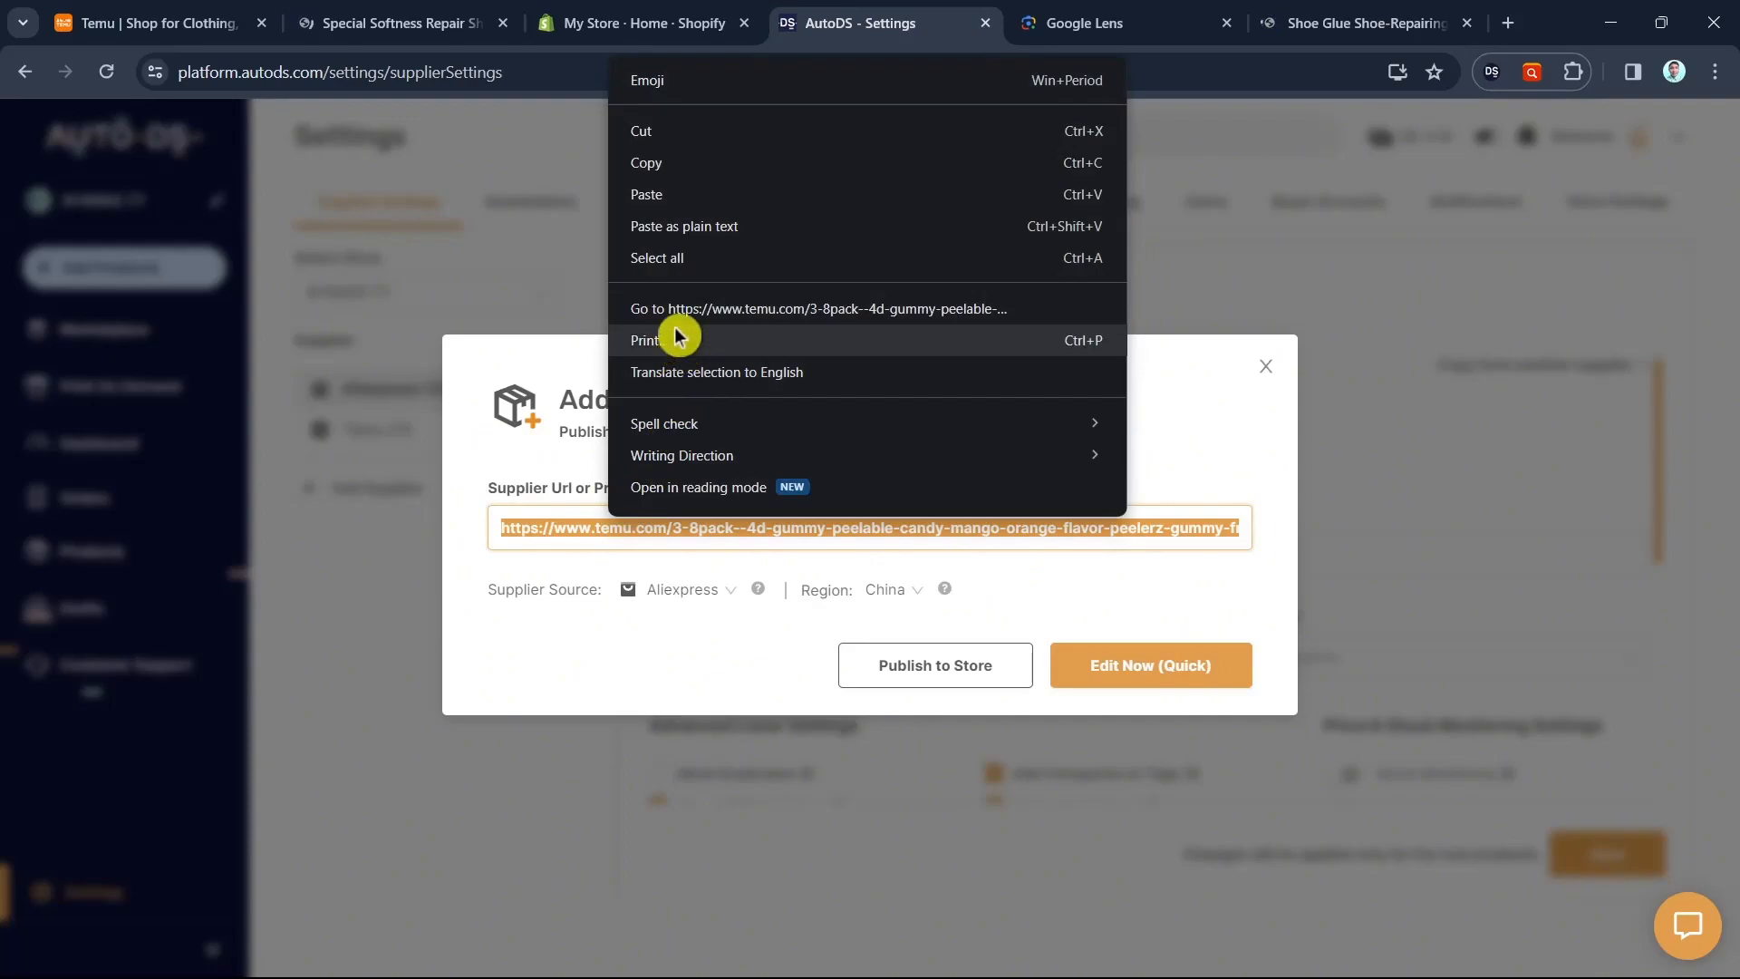
pyautogui.click(677, 240)
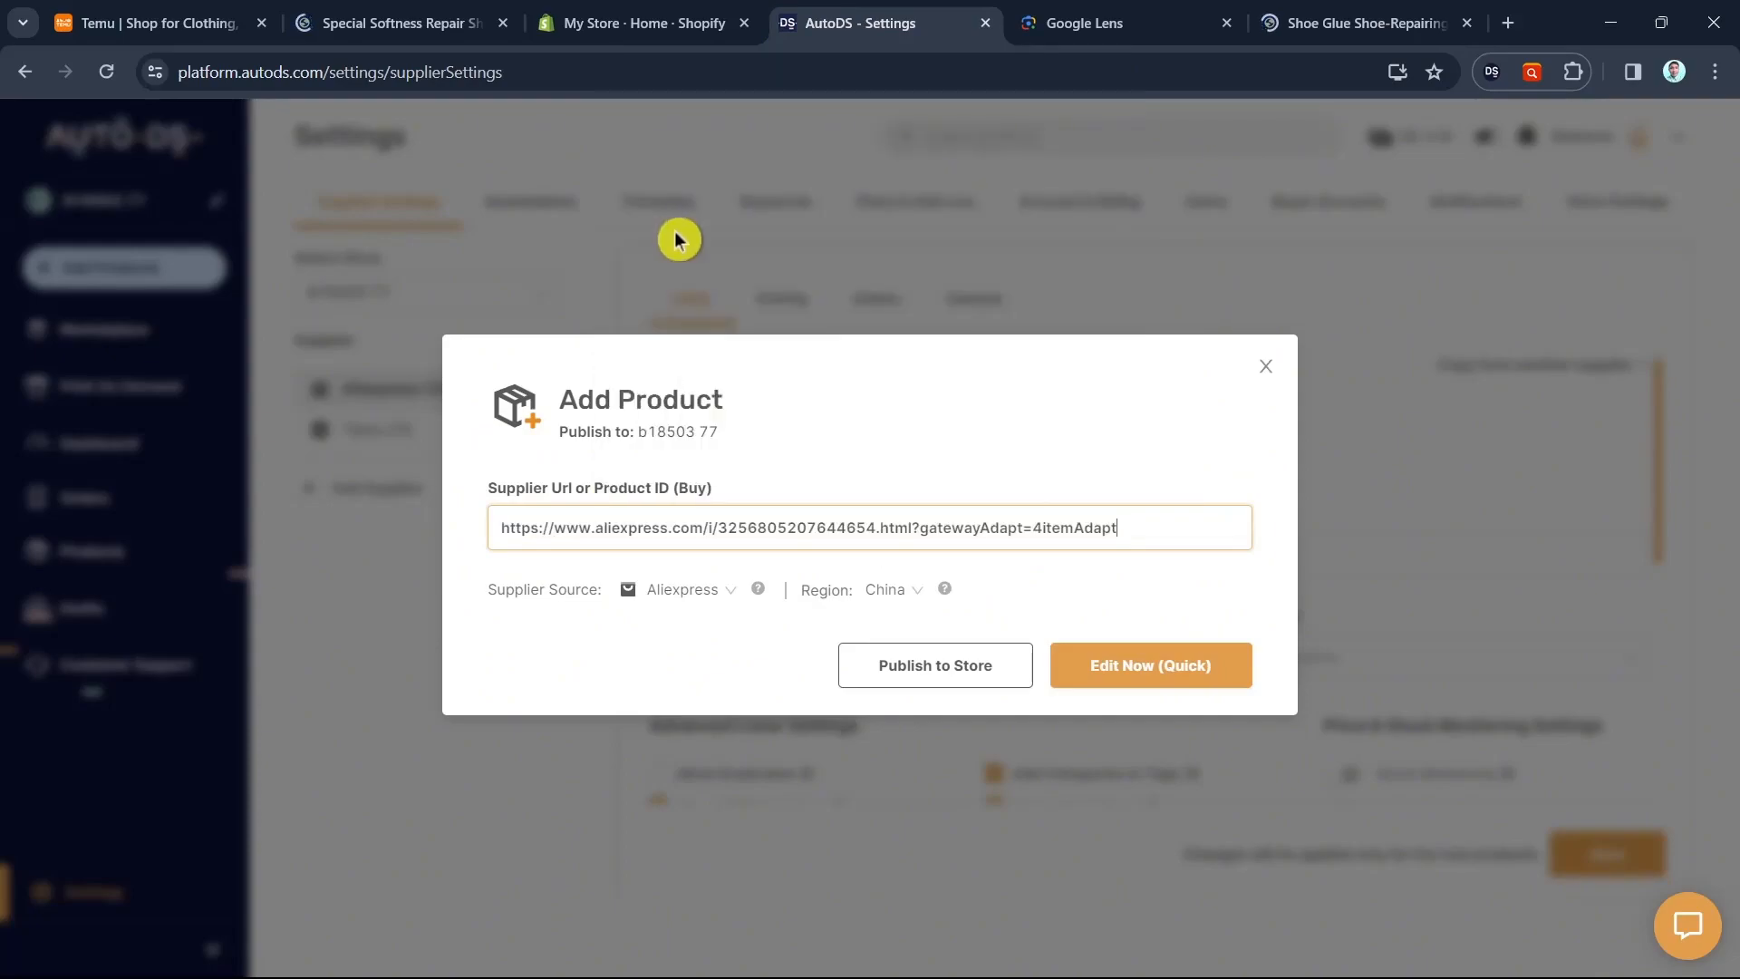
# - Choose Aliexpress as the supplier source and open the product as a draft for quick editing
pyautogui.click(681, 594)
pyautogui.click(688, 651)
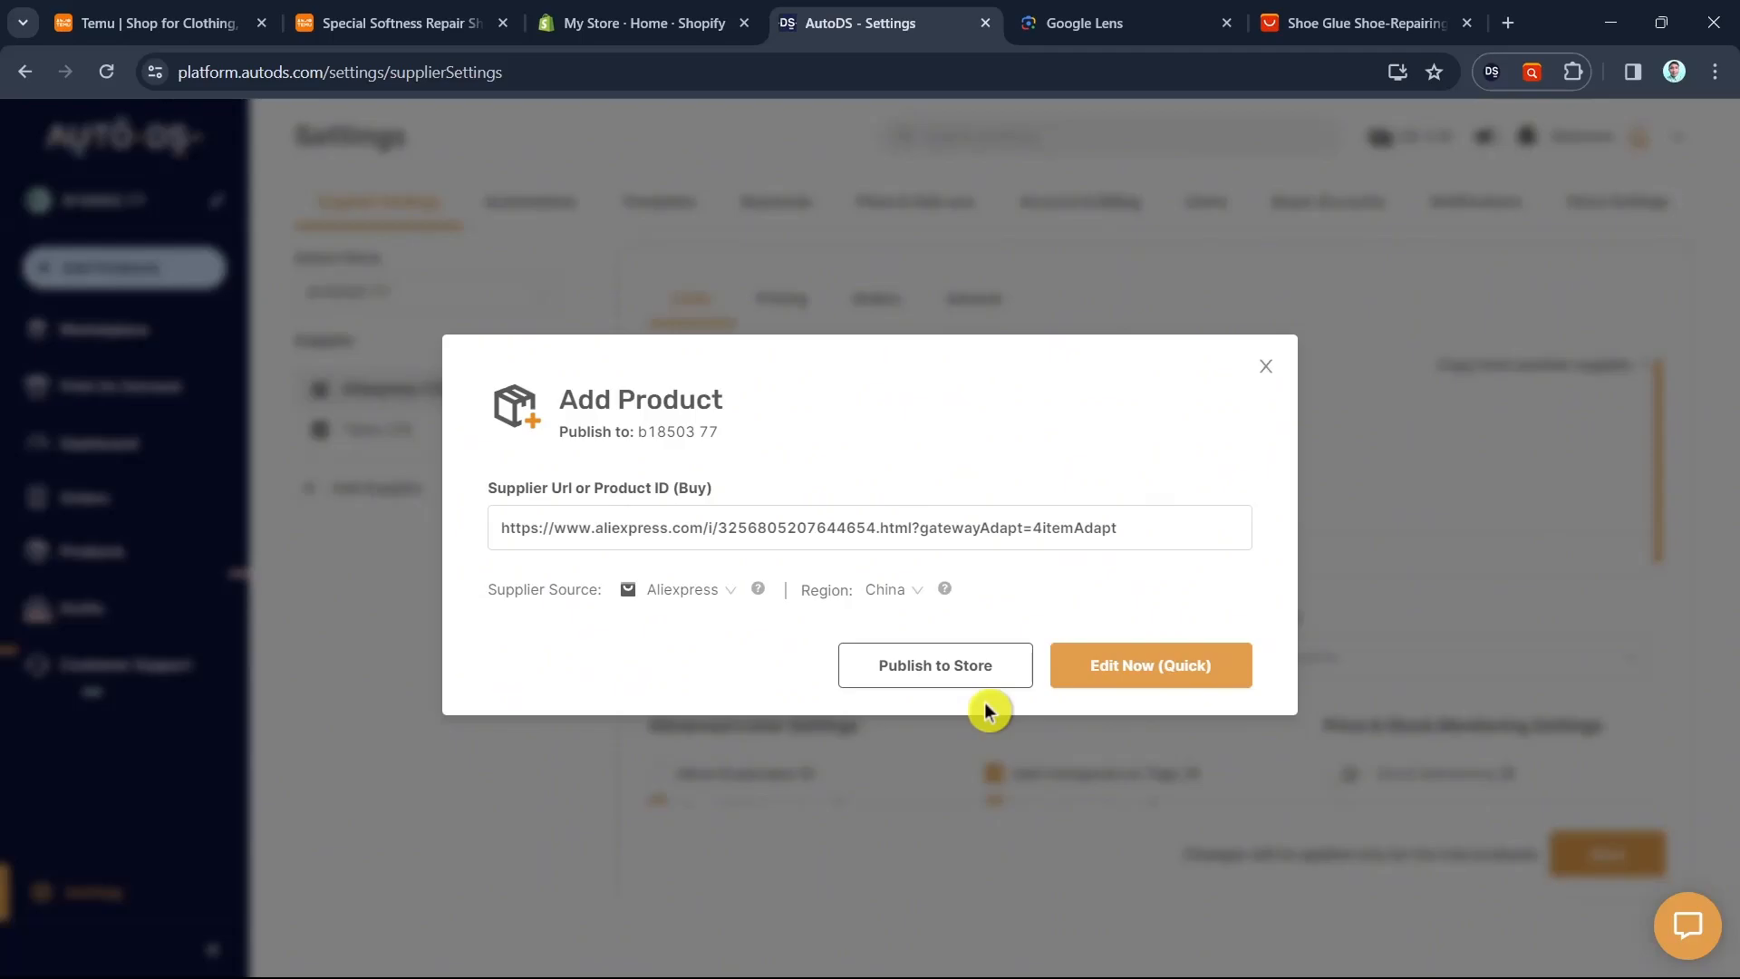
pyautogui.click(1203, 693)
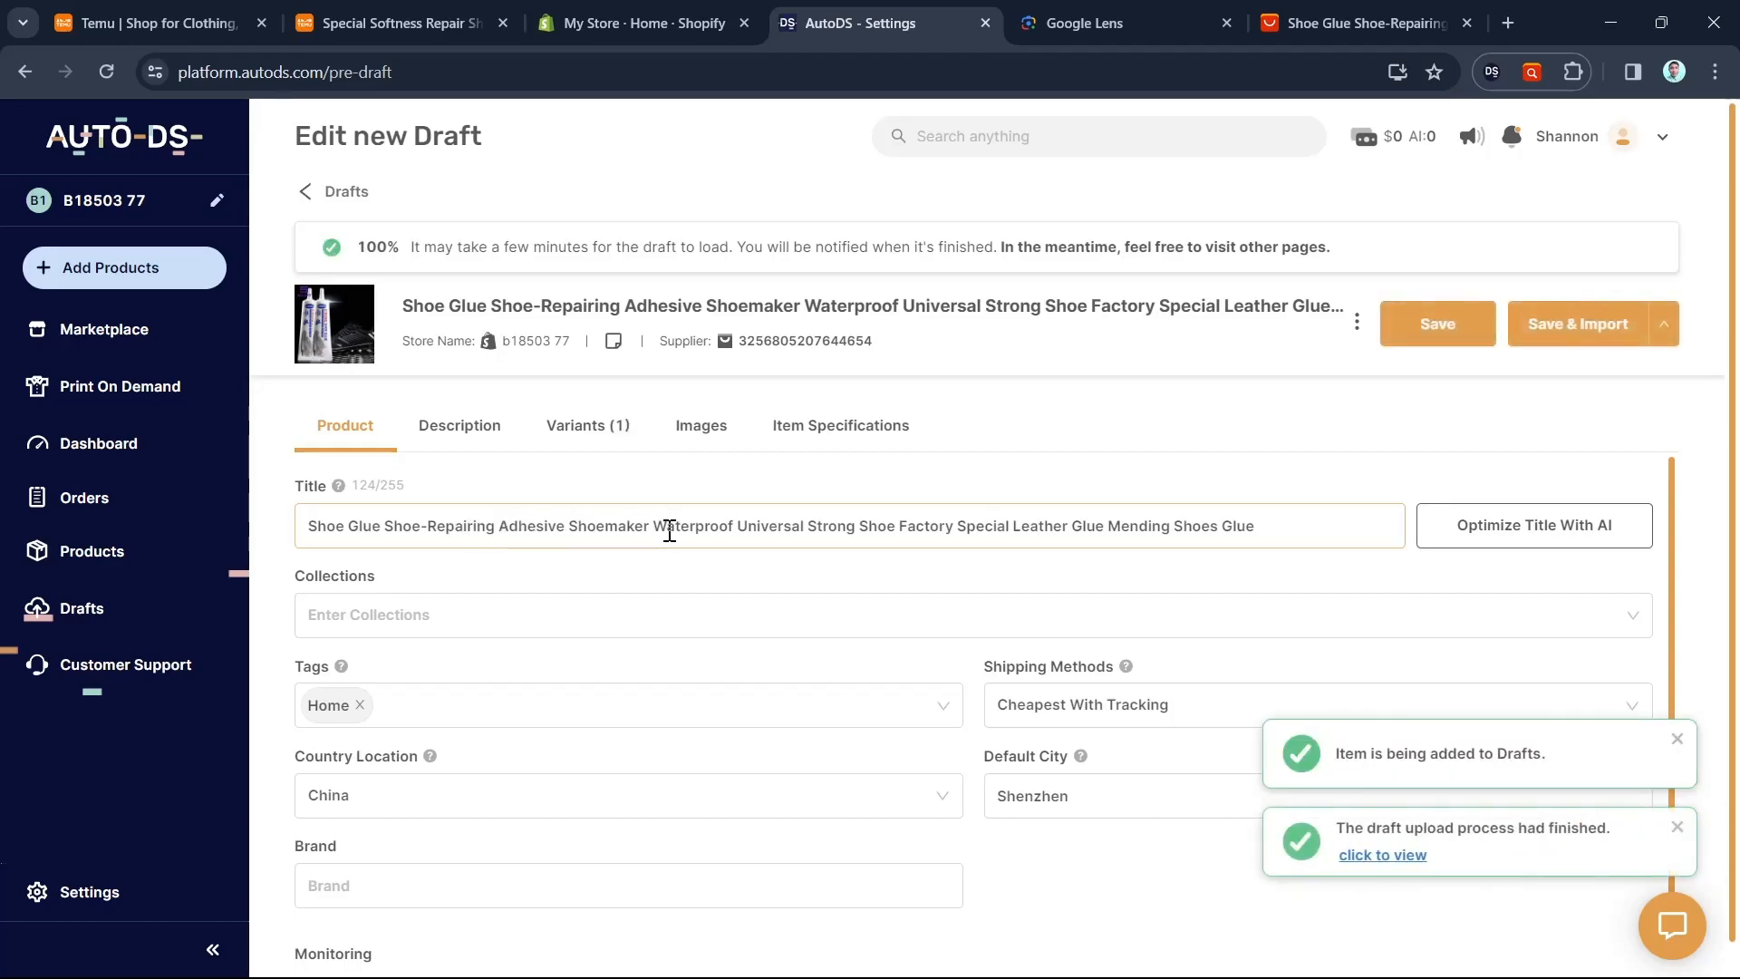
# - Shorten the draft's title to "Shoe Glue Shoe-Repairing Adhesive Shoemaker Waterproof"
pyautogui.moveTo(741, 528); pyautogui.dragTo(1274, 548)
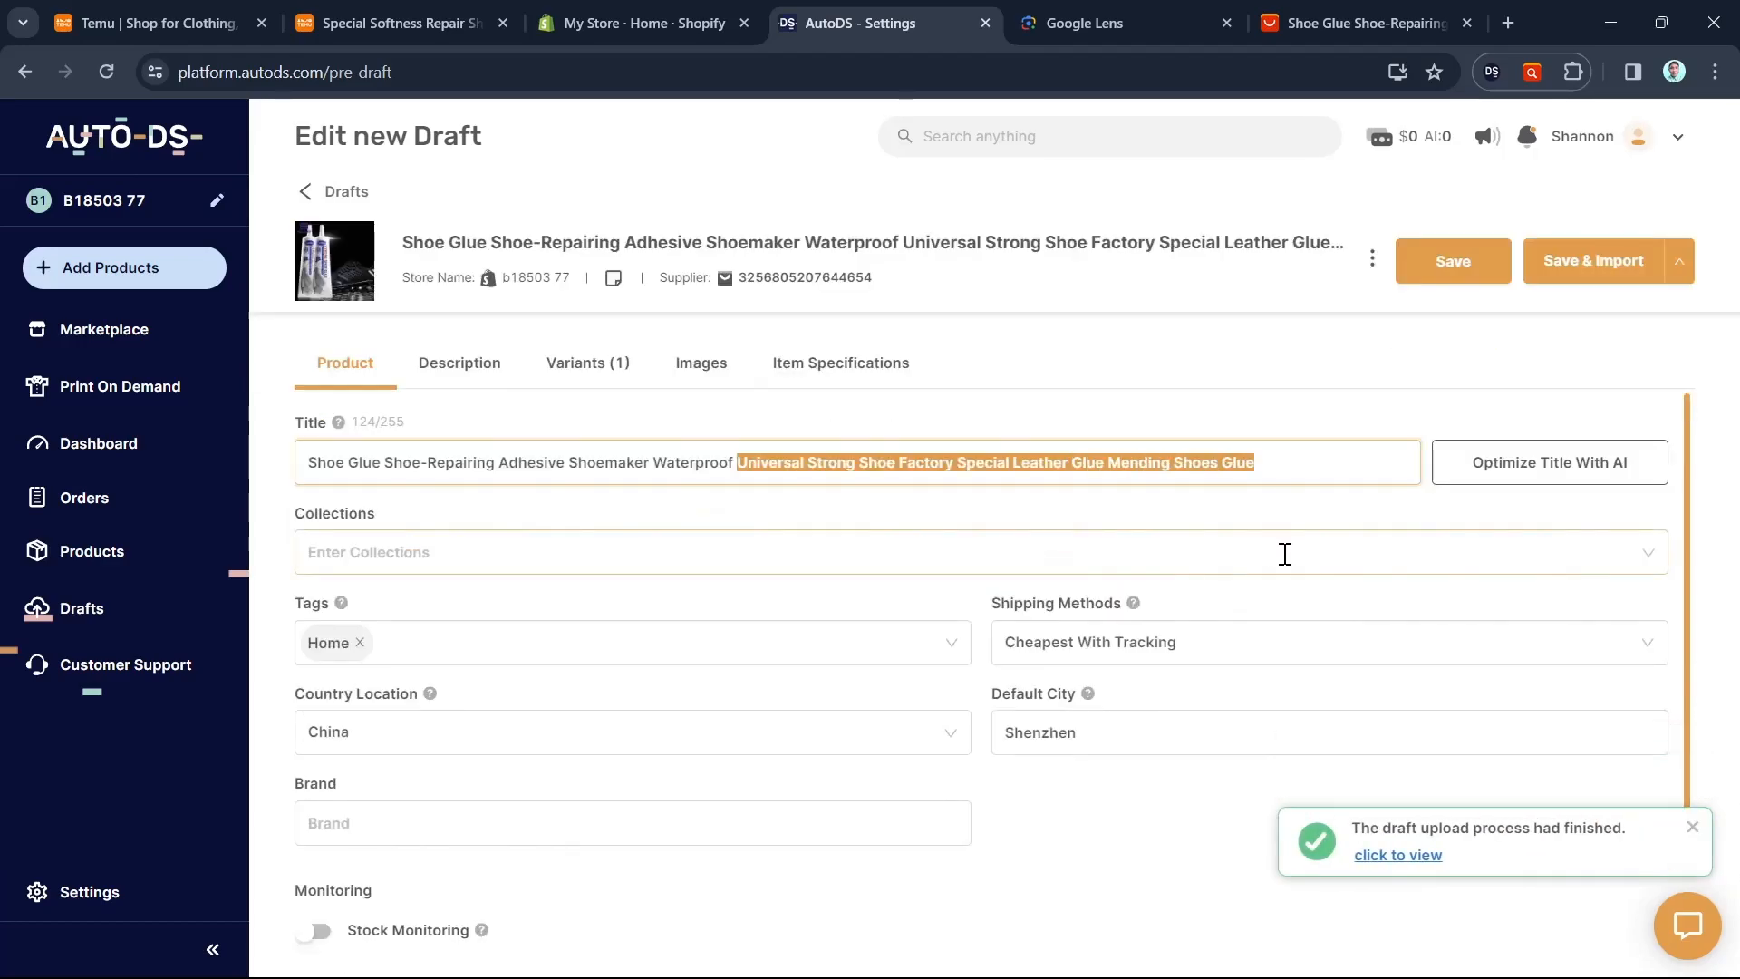
pyautogui.press('BackSpace')
pyautogui.press('BackSpace')
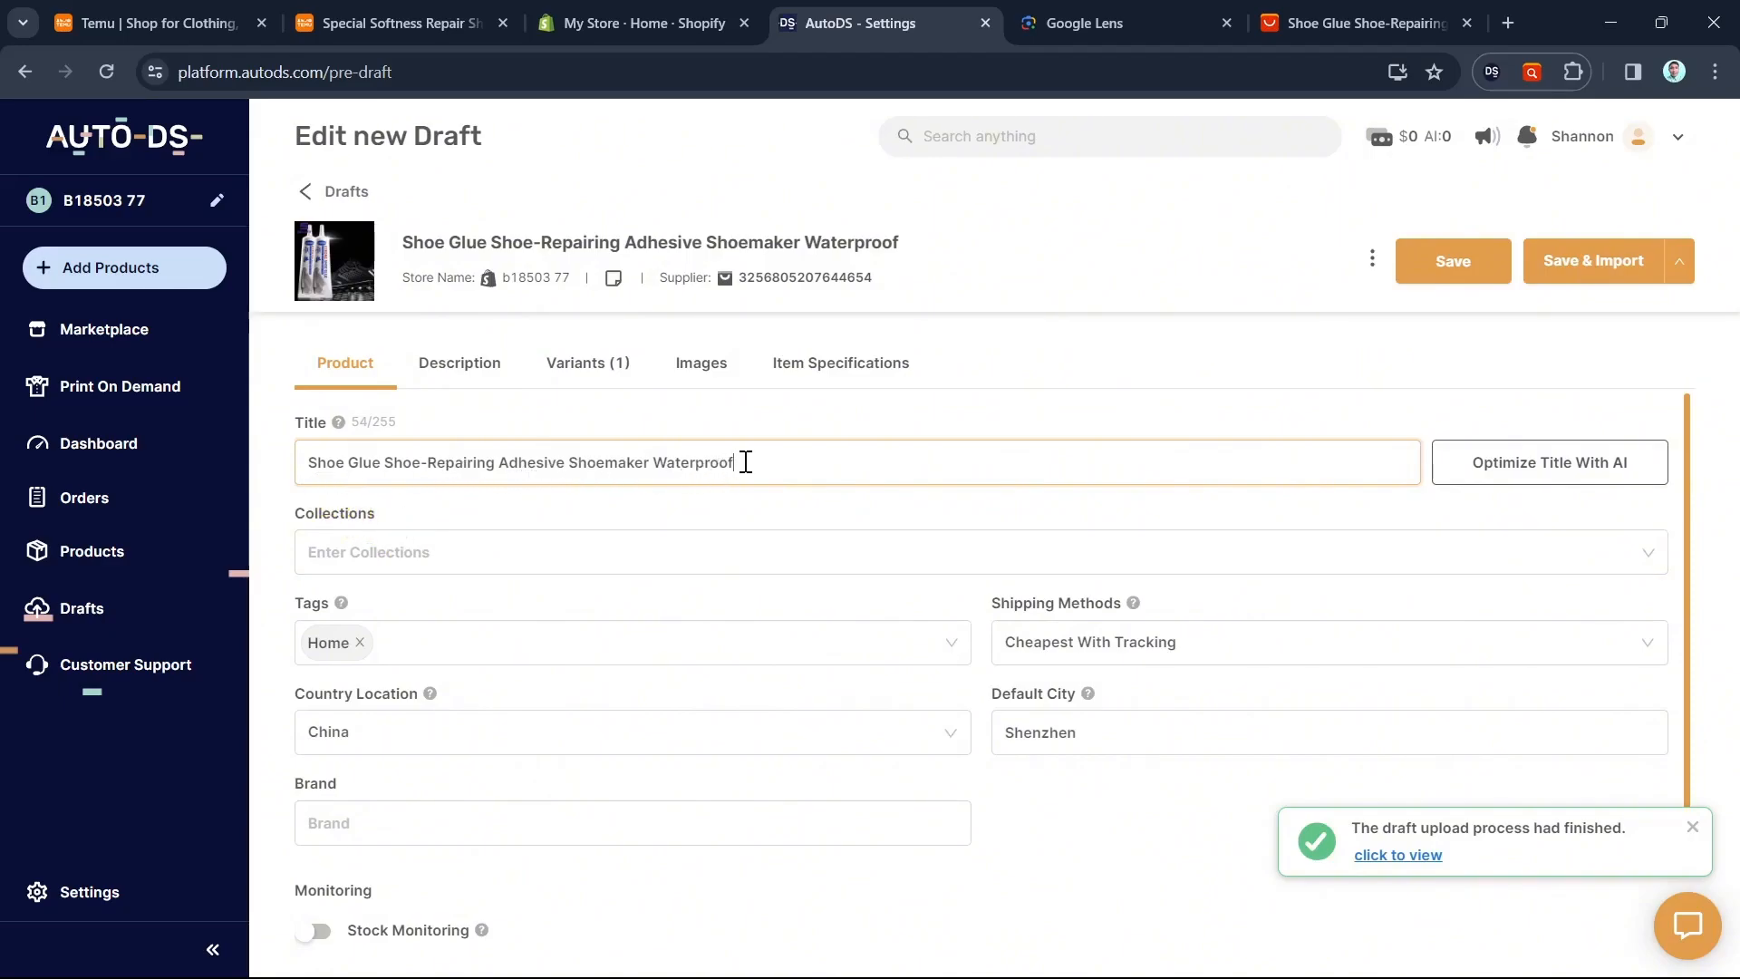
# - Open the AI title optimizer and review its tone and temperature options
pyautogui.click(1582, 480)
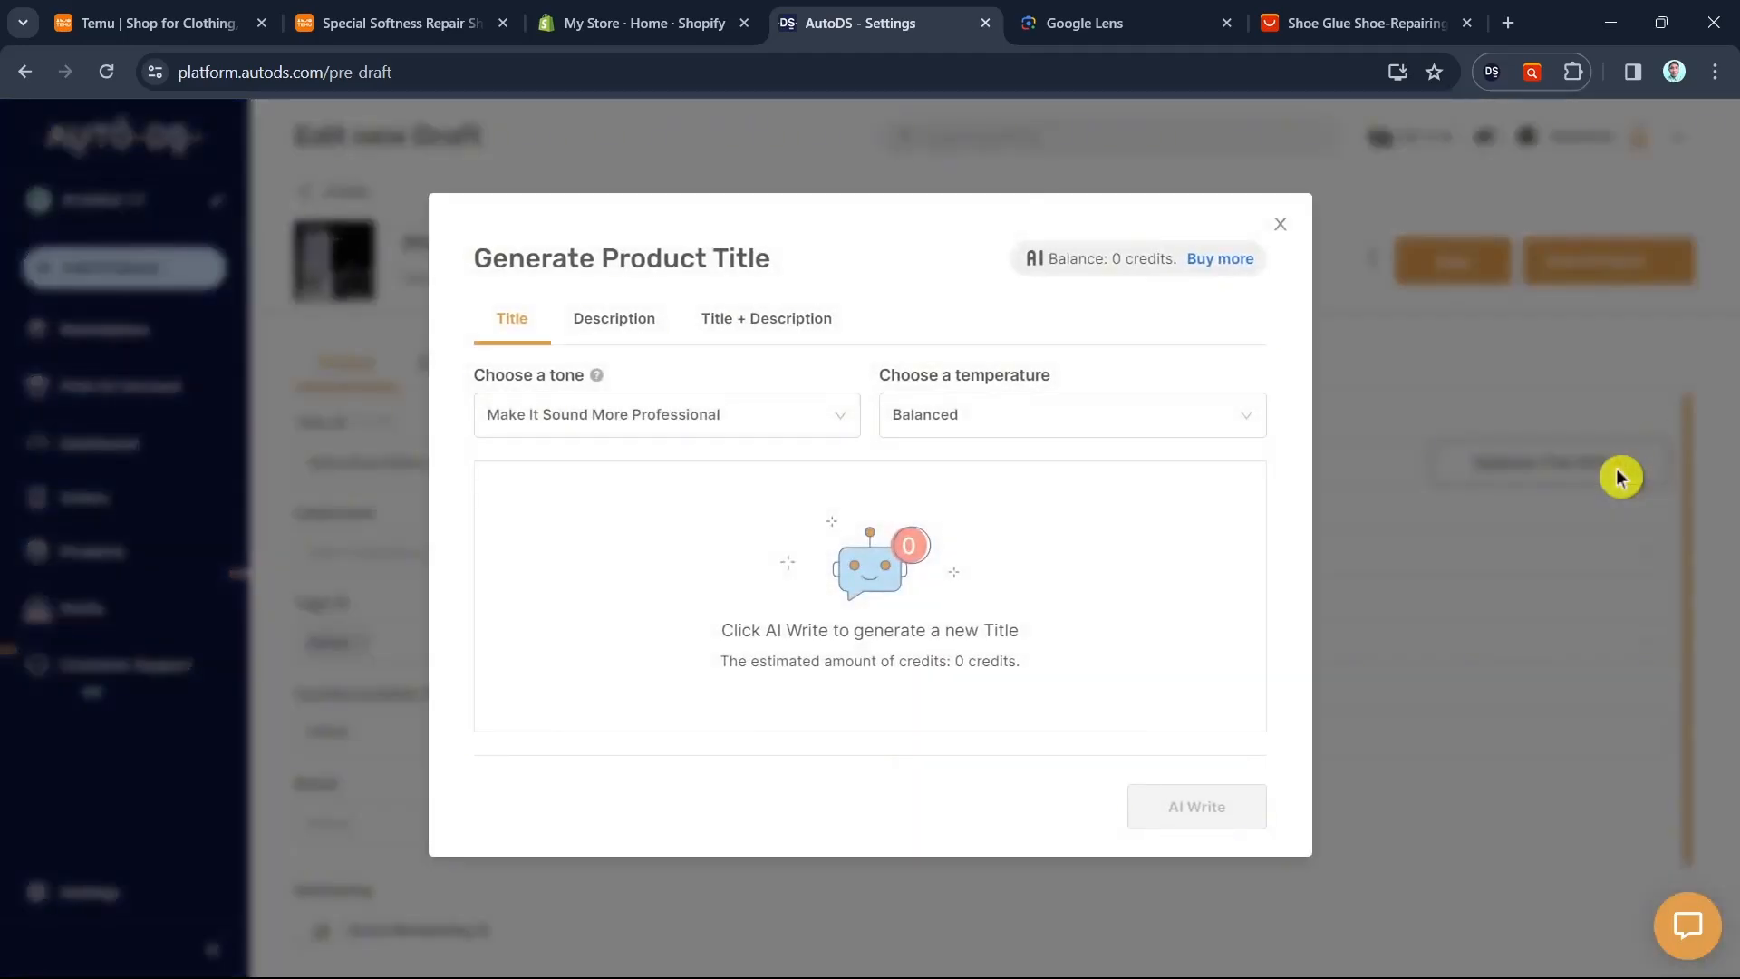
pyautogui.click(760, 420)
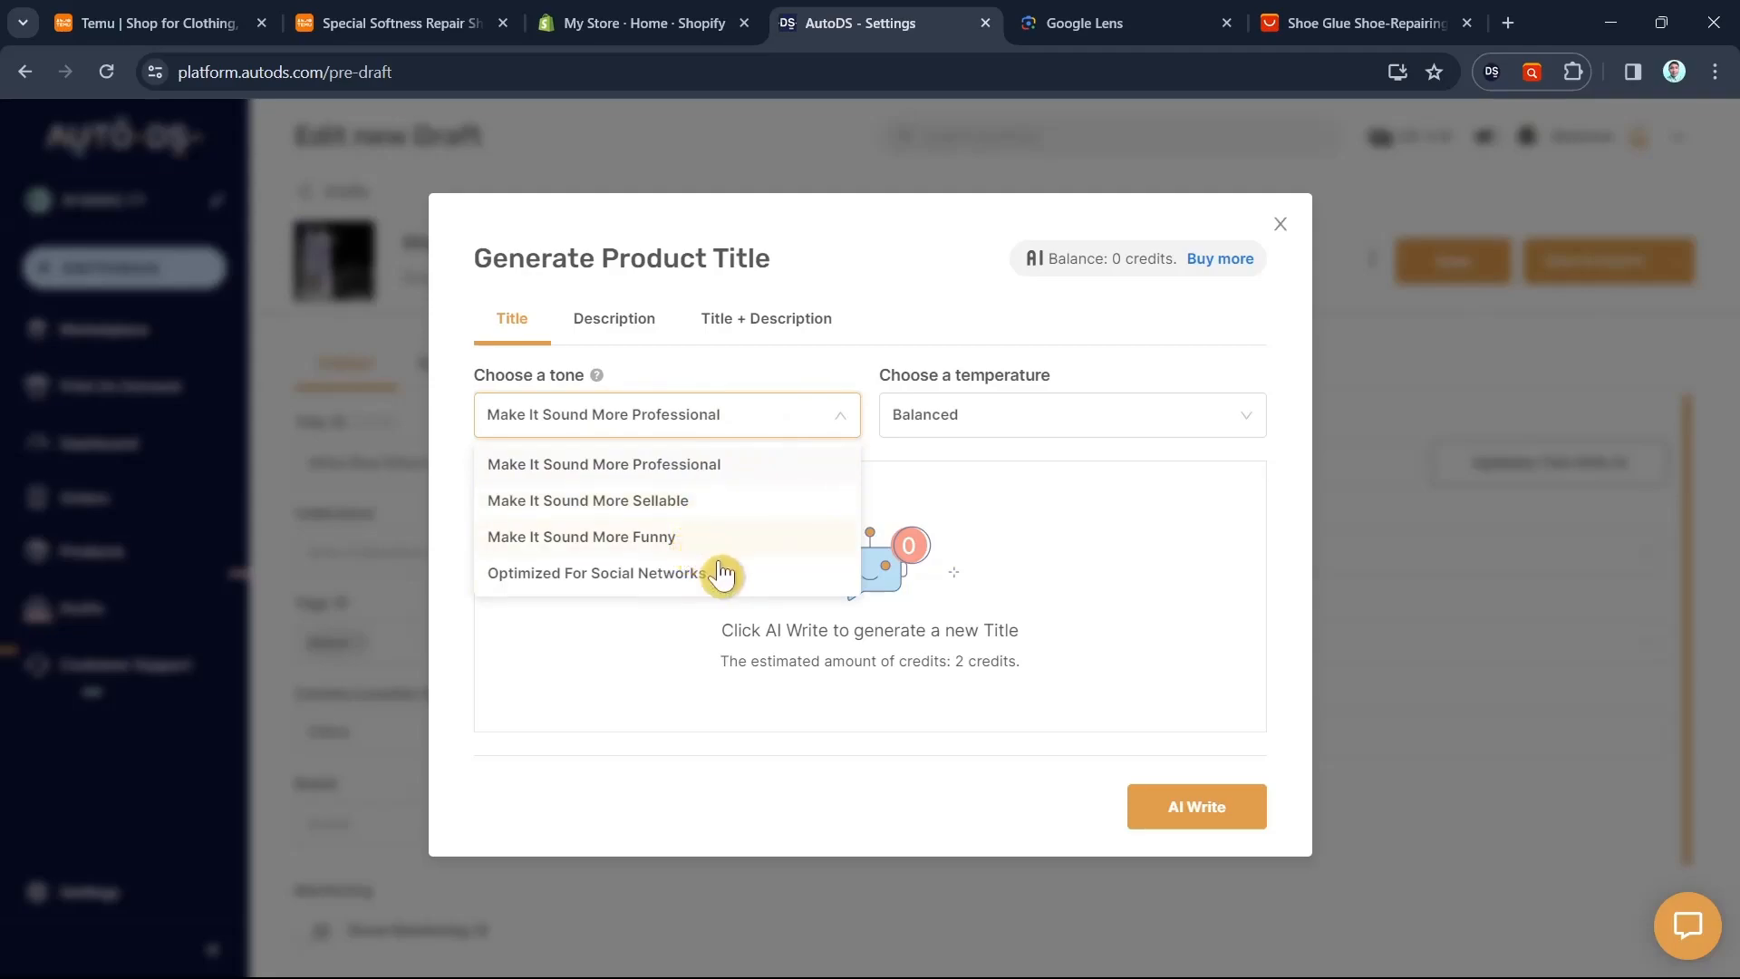
pyautogui.click(1106, 429)
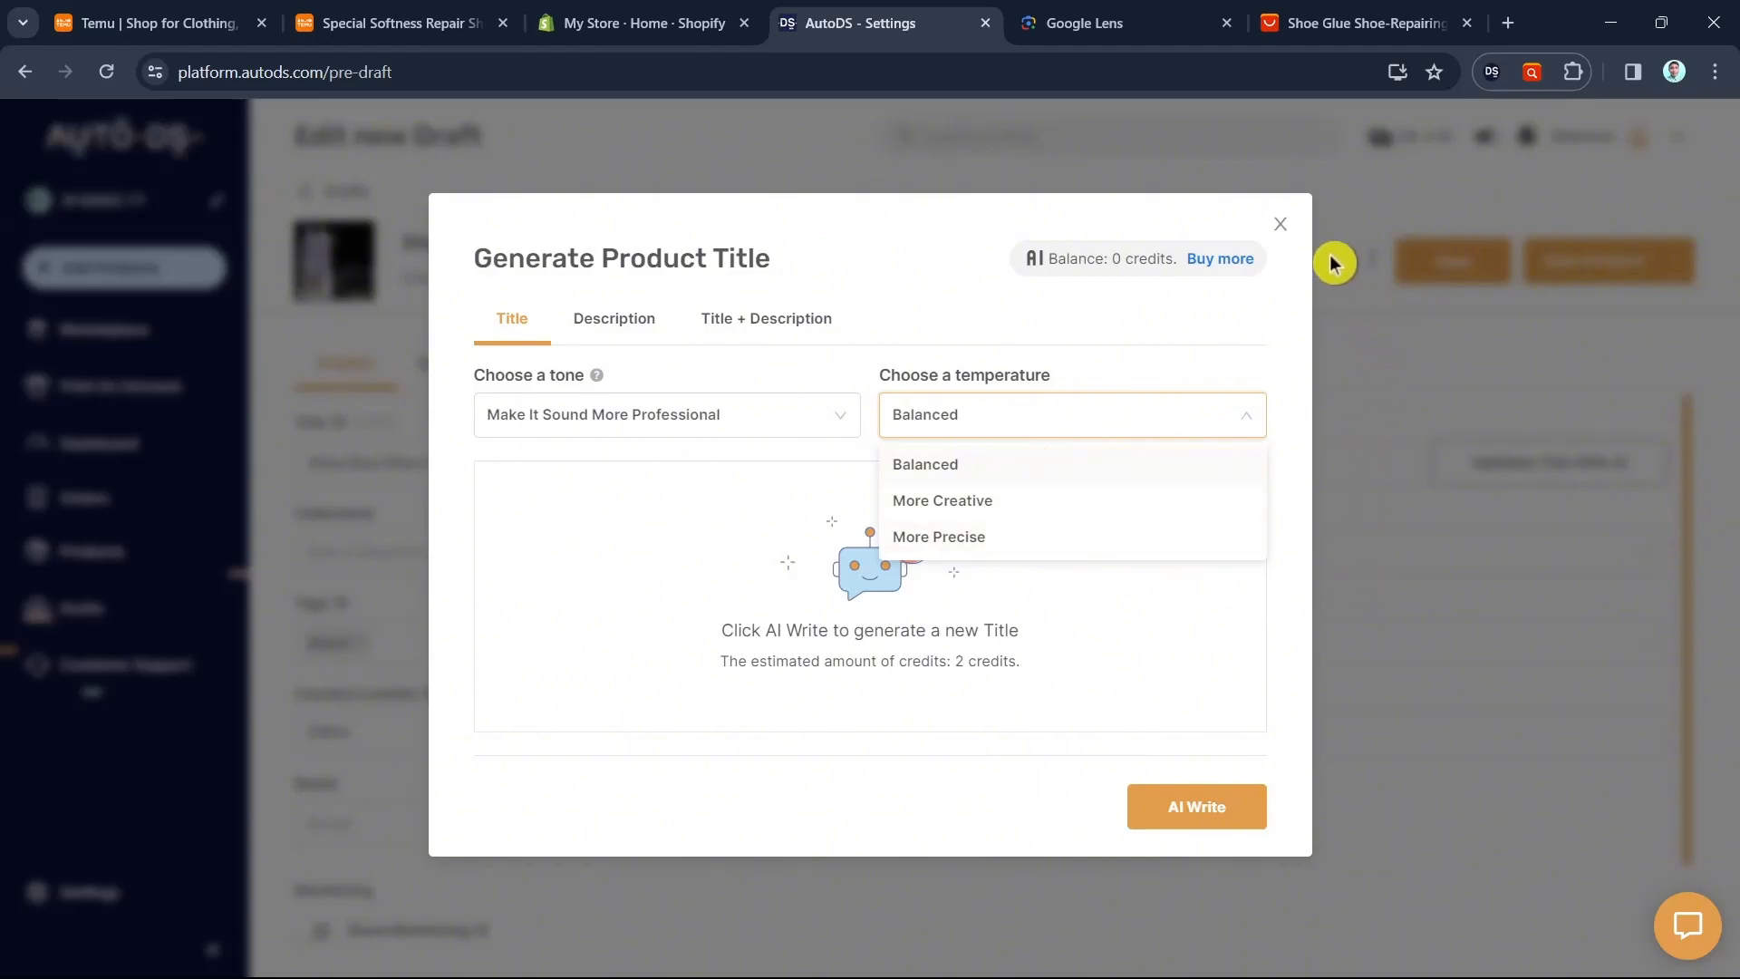
# - Close the AI title generator and choose Cheapest With Tracking as the draft's shipping method
pyautogui.click(1280, 225)
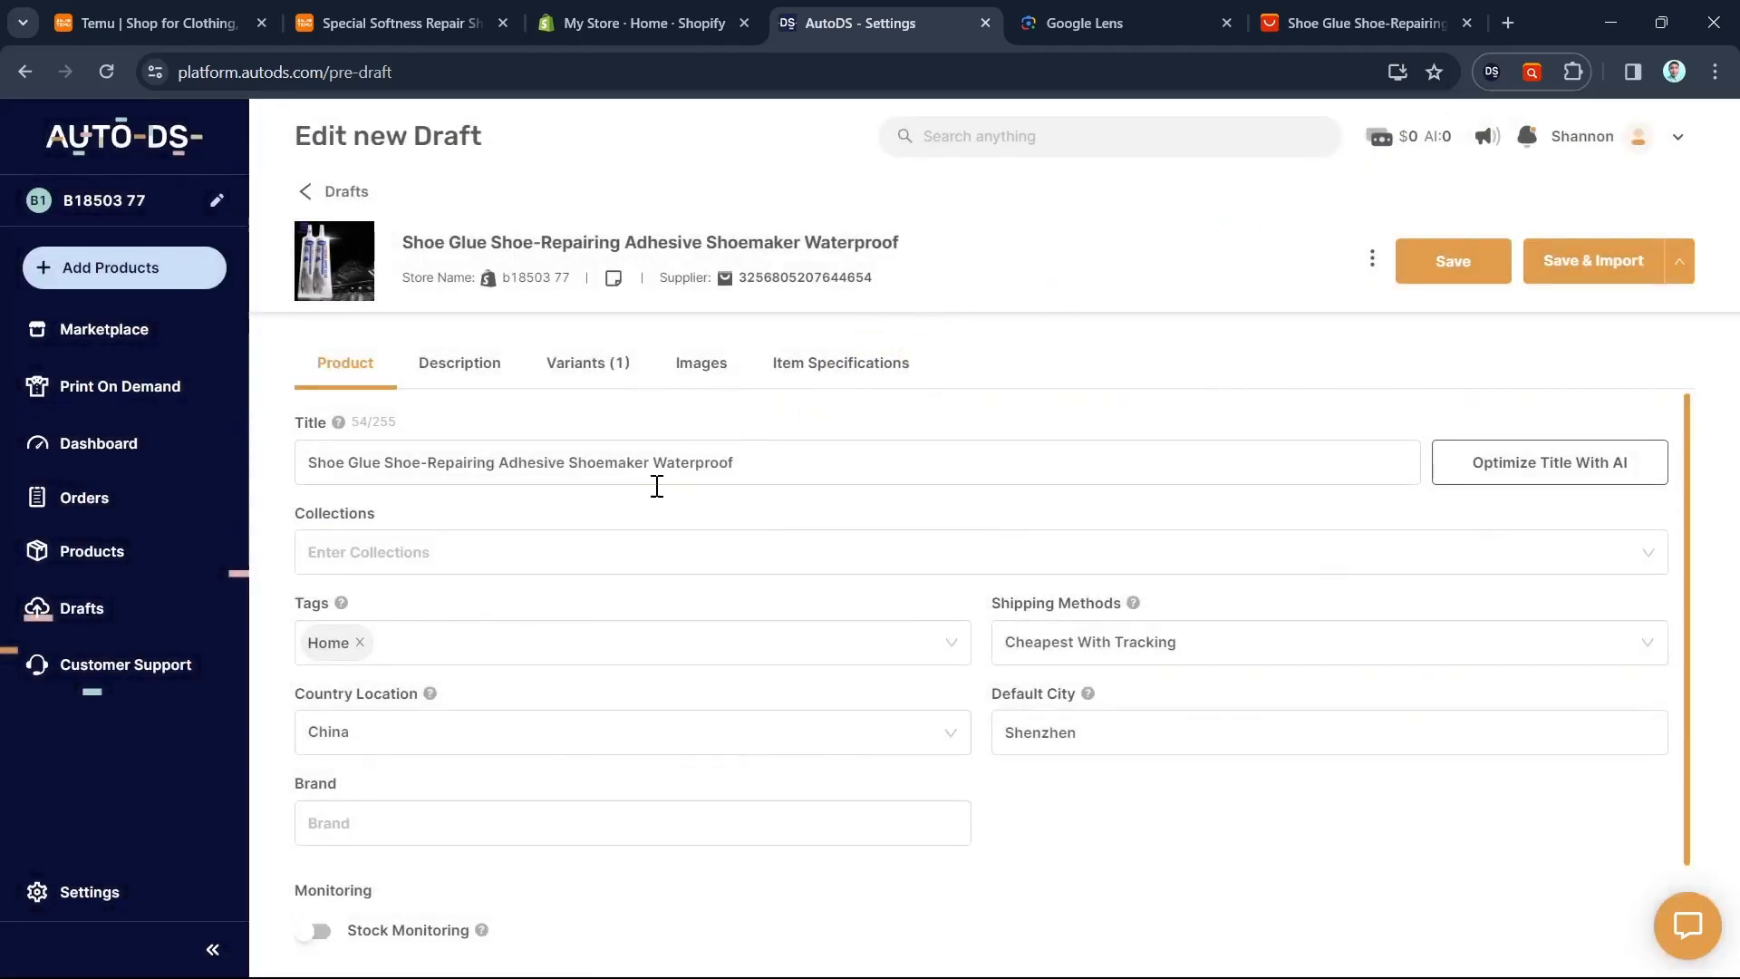
pyautogui.click(1056, 652)
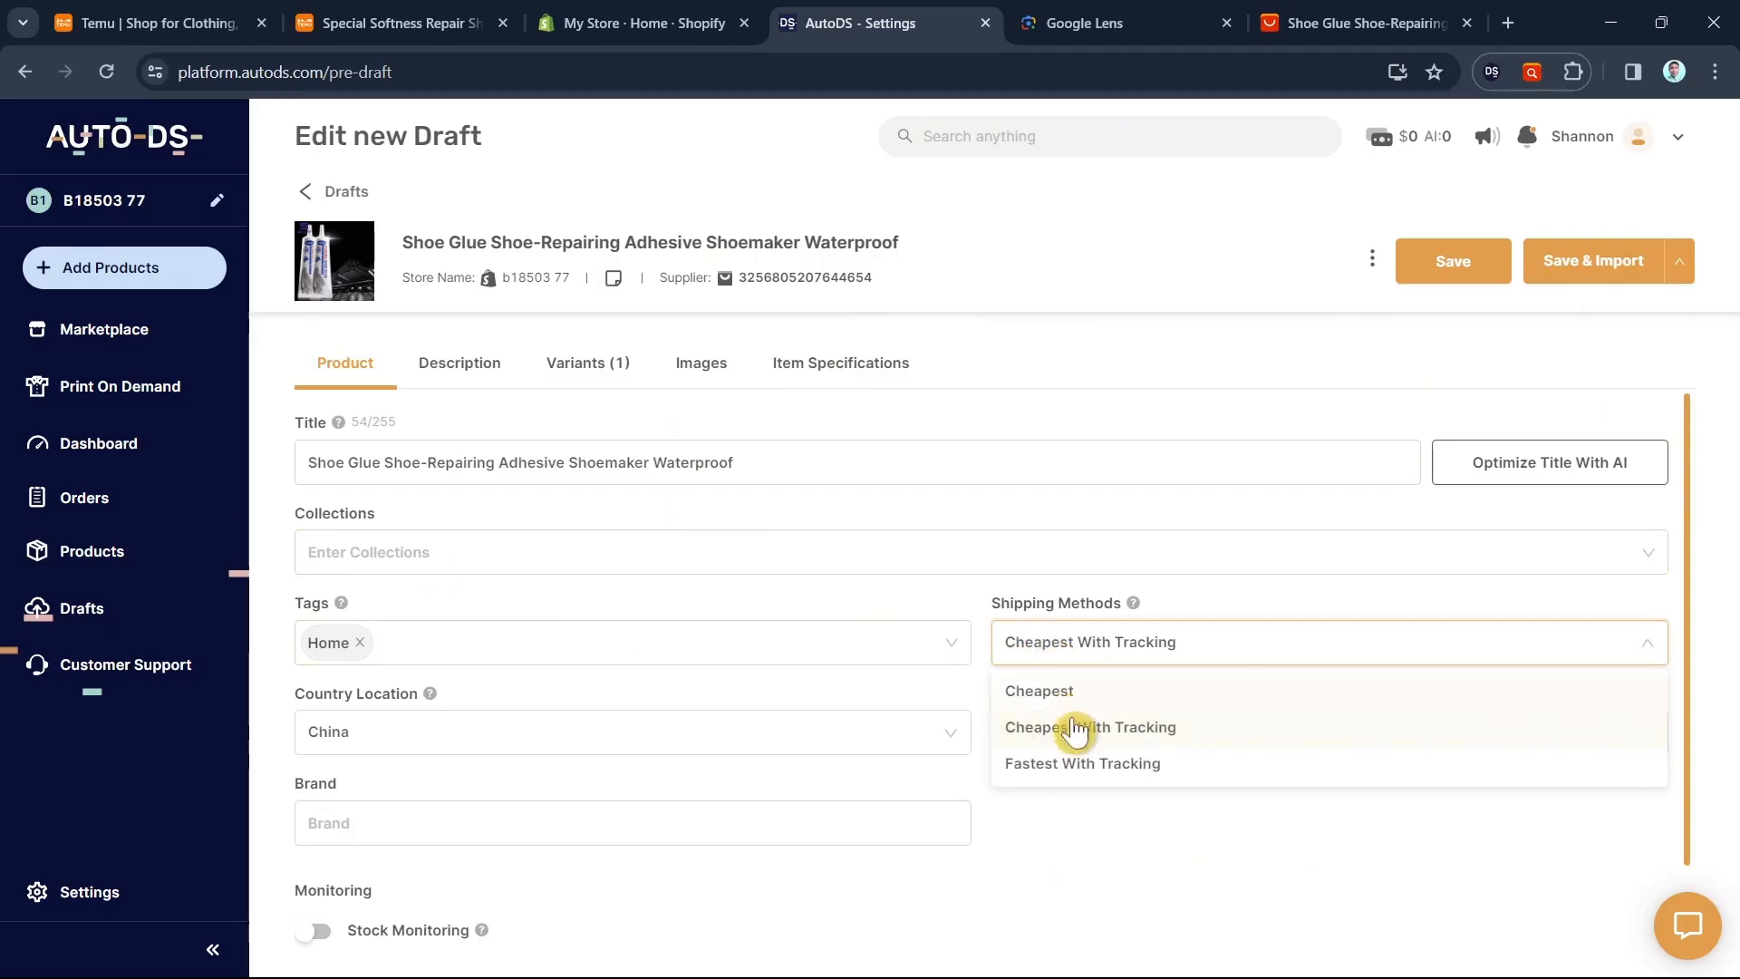
pyautogui.click(1140, 739)
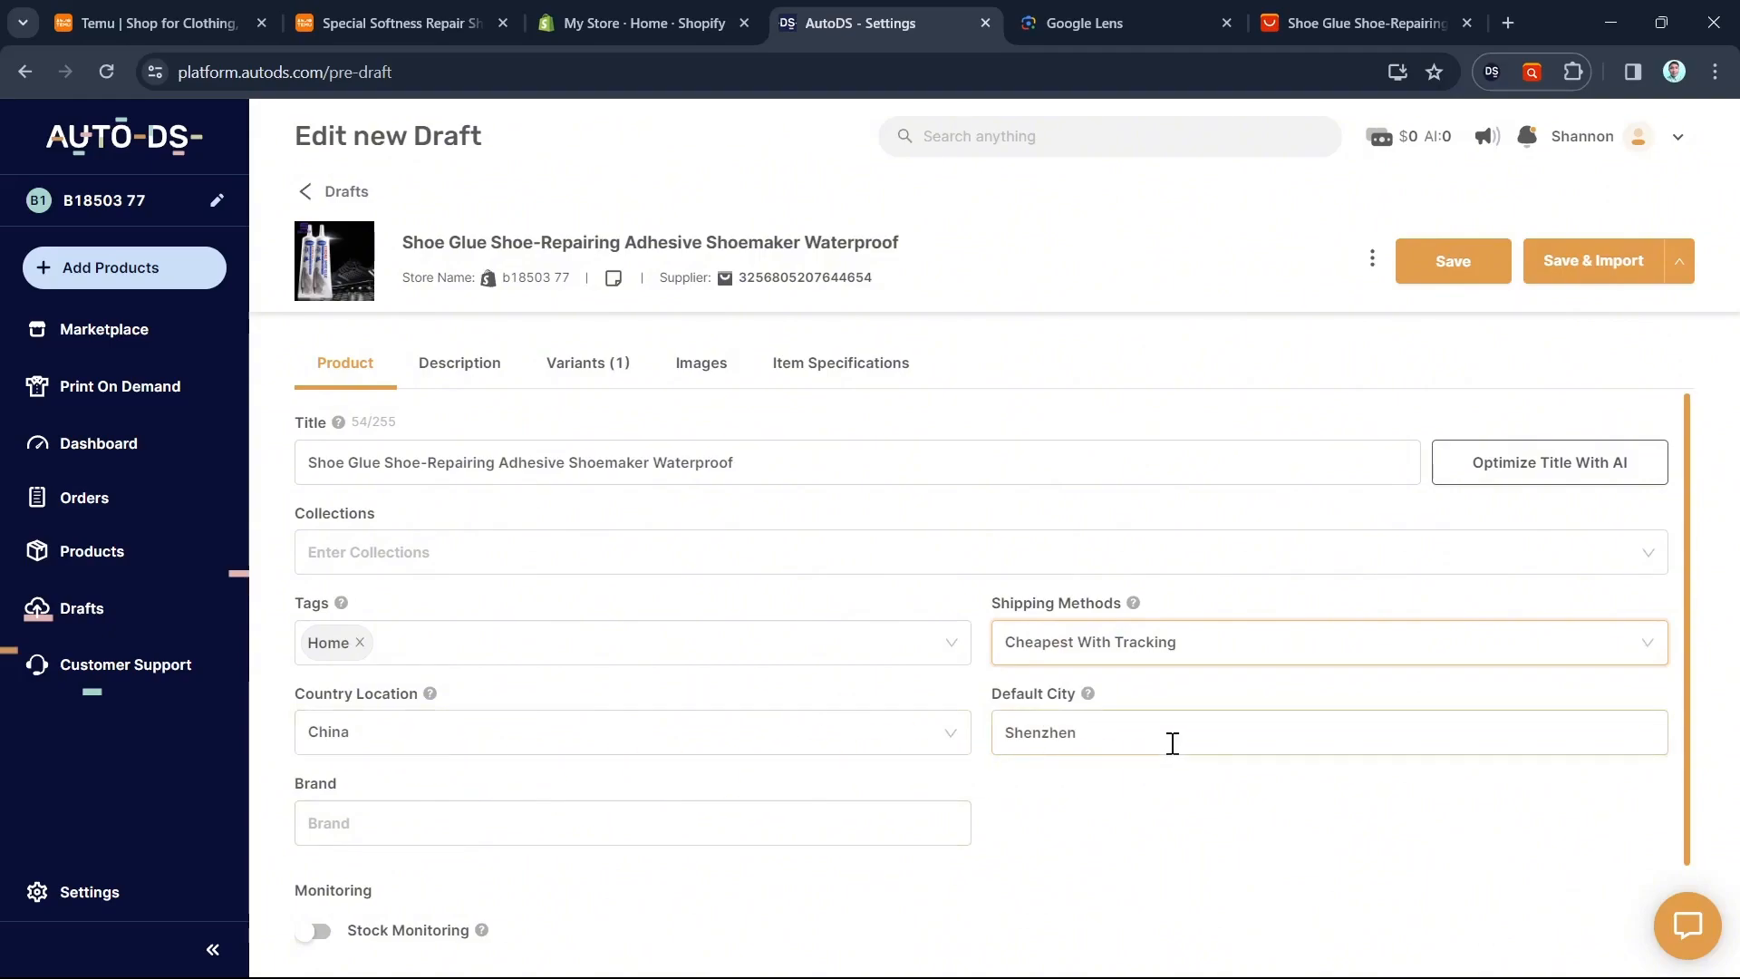
pyautogui.scroll(-1, 913, 840)
pyautogui.scroll(1, 1049, 727)
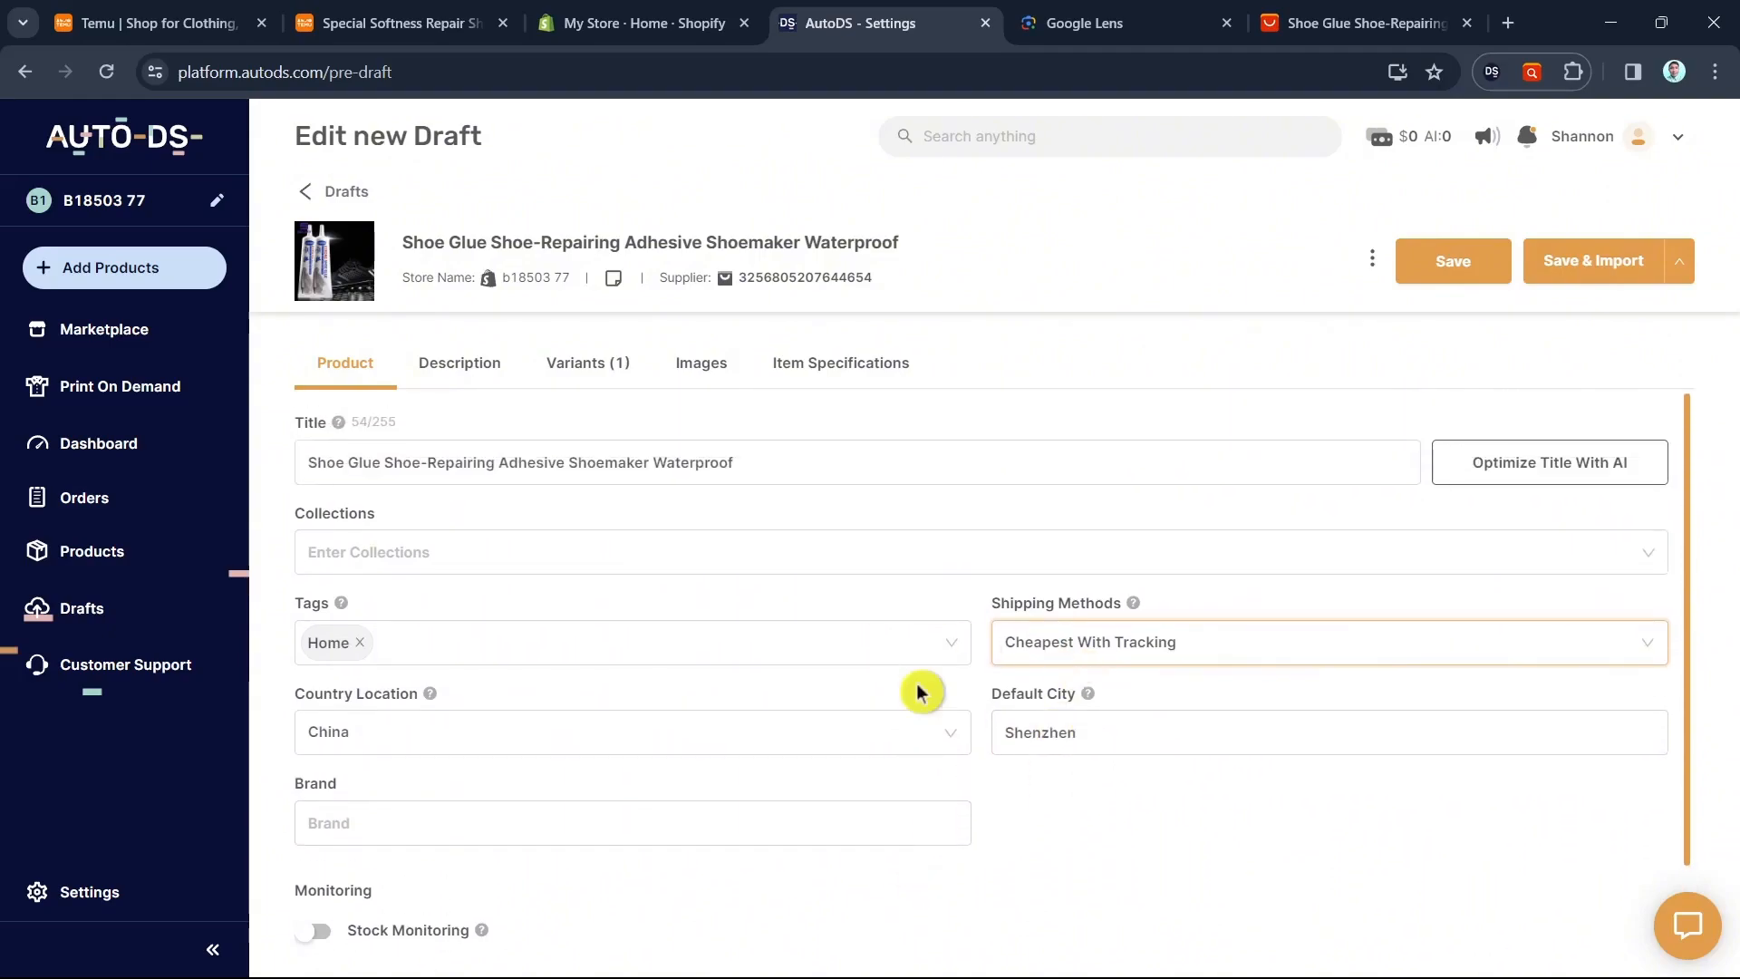
# - Save the shoe glue draft, import it to the store, and check the details of its import job
pyautogui.click(1467, 278)
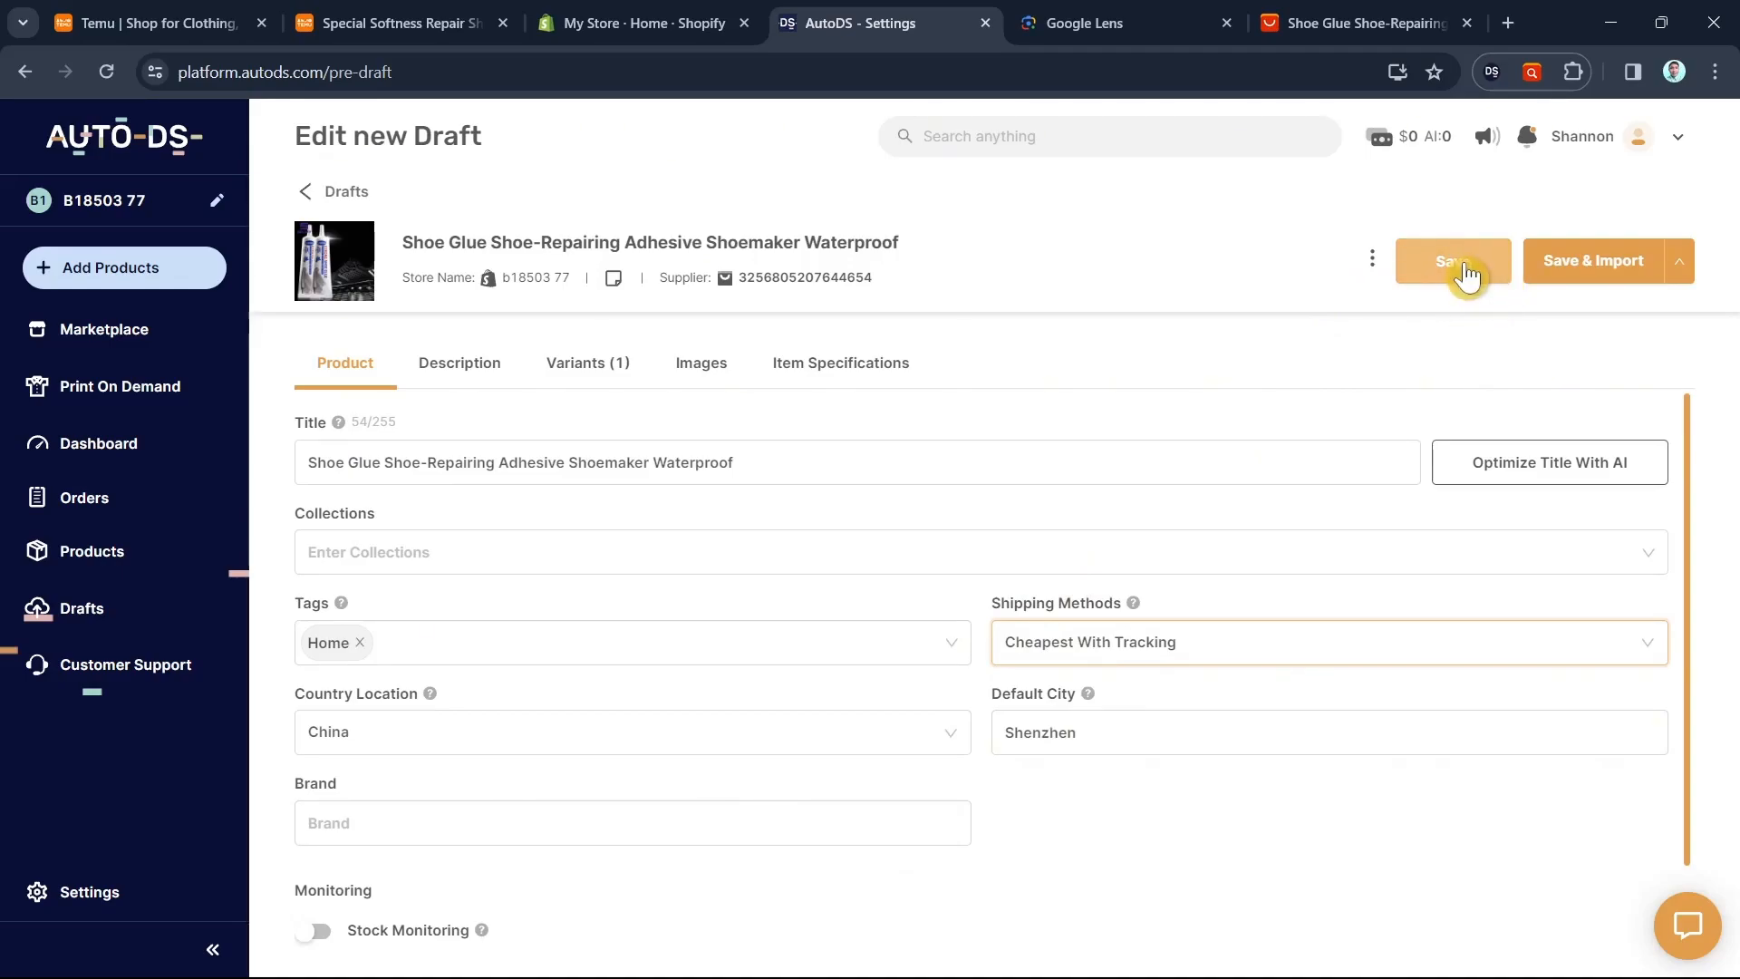
pyautogui.click(1603, 281)
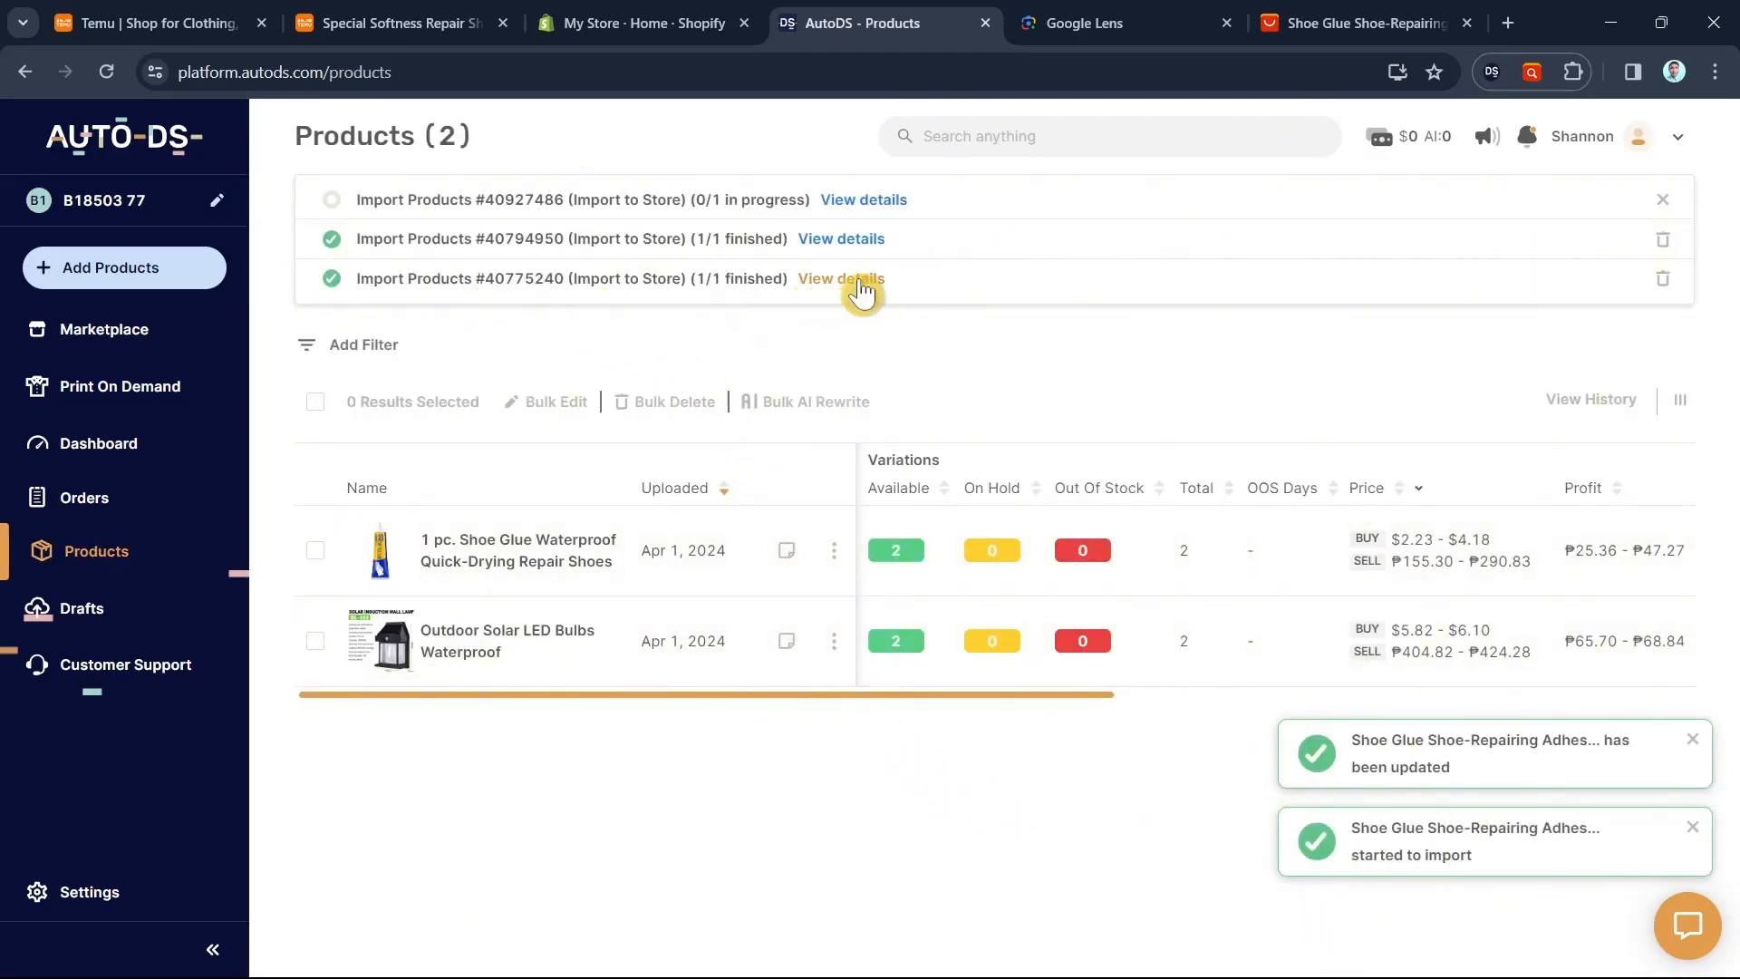
pyautogui.click(878, 200)
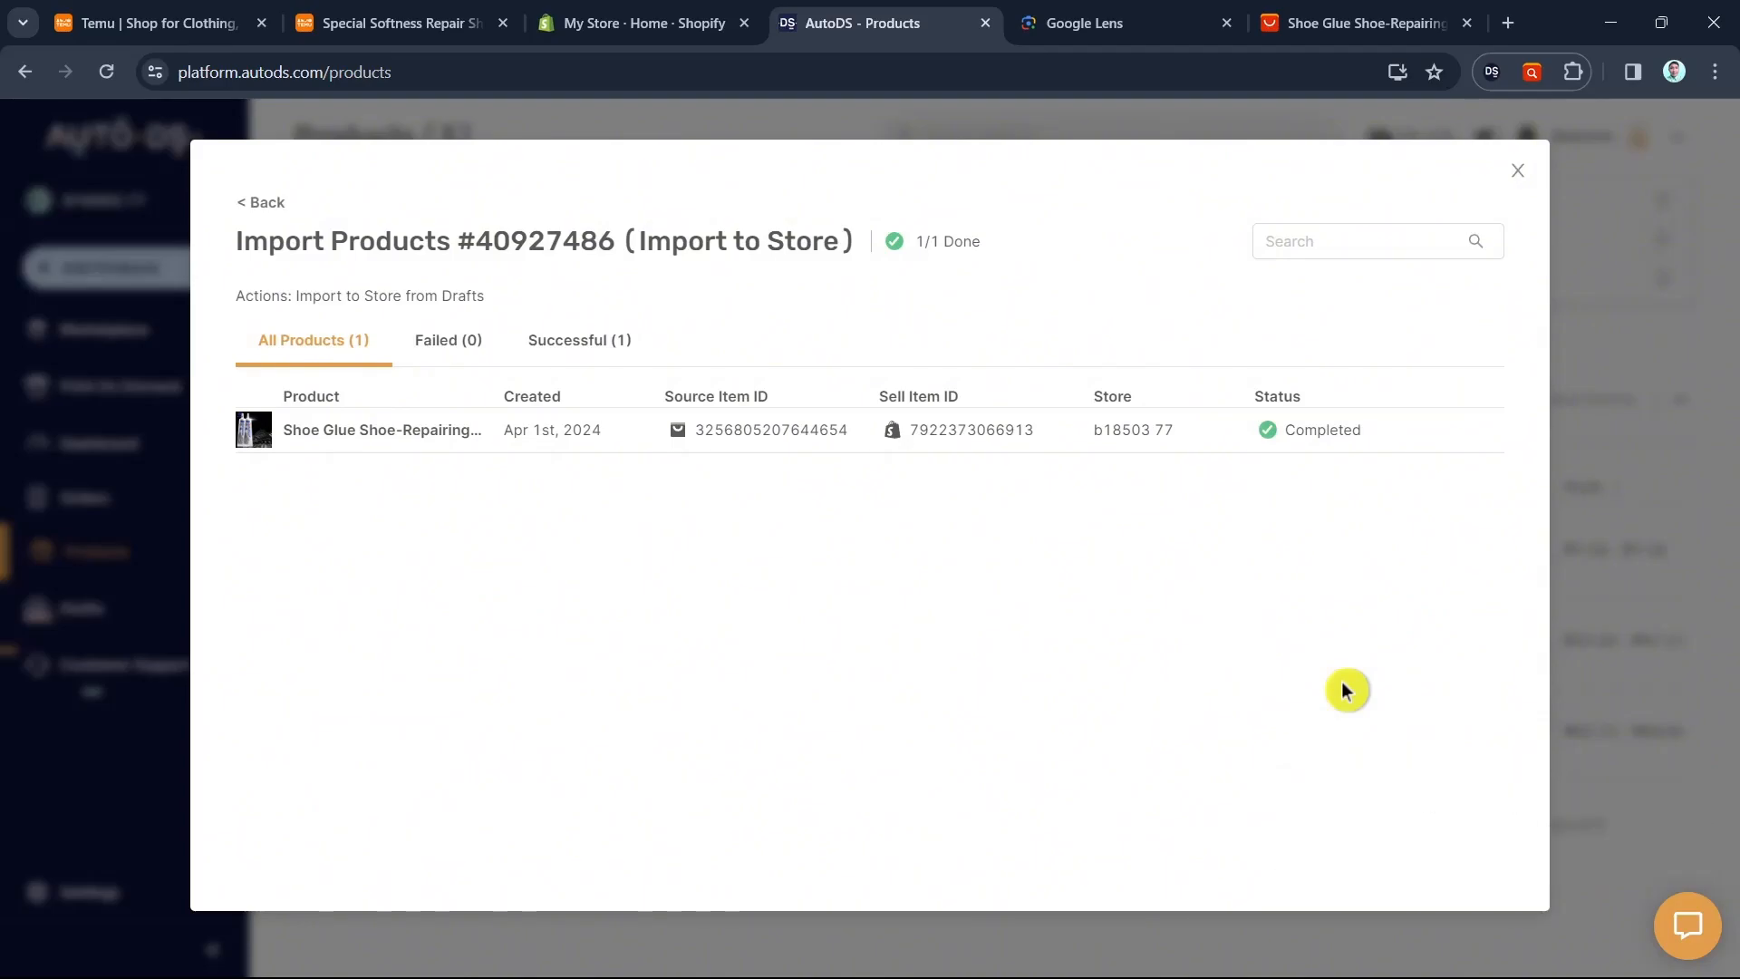
pyautogui.press('Escape')
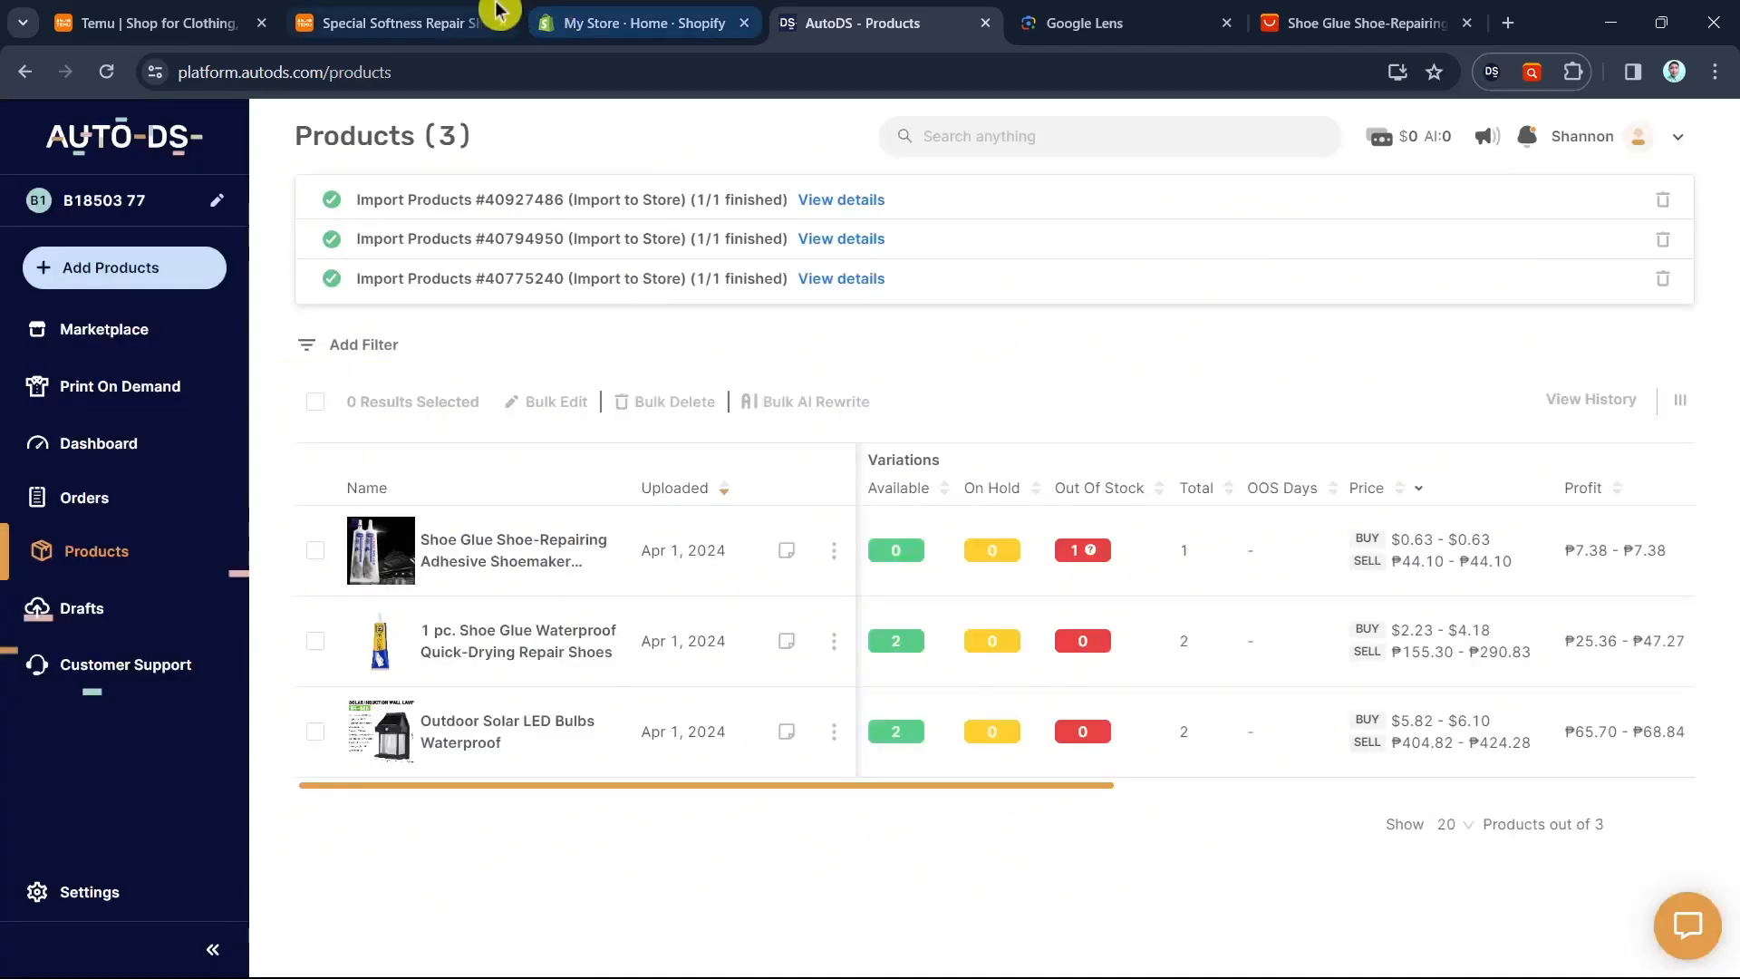
# - Switch to the Shopify admin and open the imported Shoe Glue Shoe-Repairing Adhesive Shoemaker Waterproof product from the product list
pyautogui.click(649, 27)
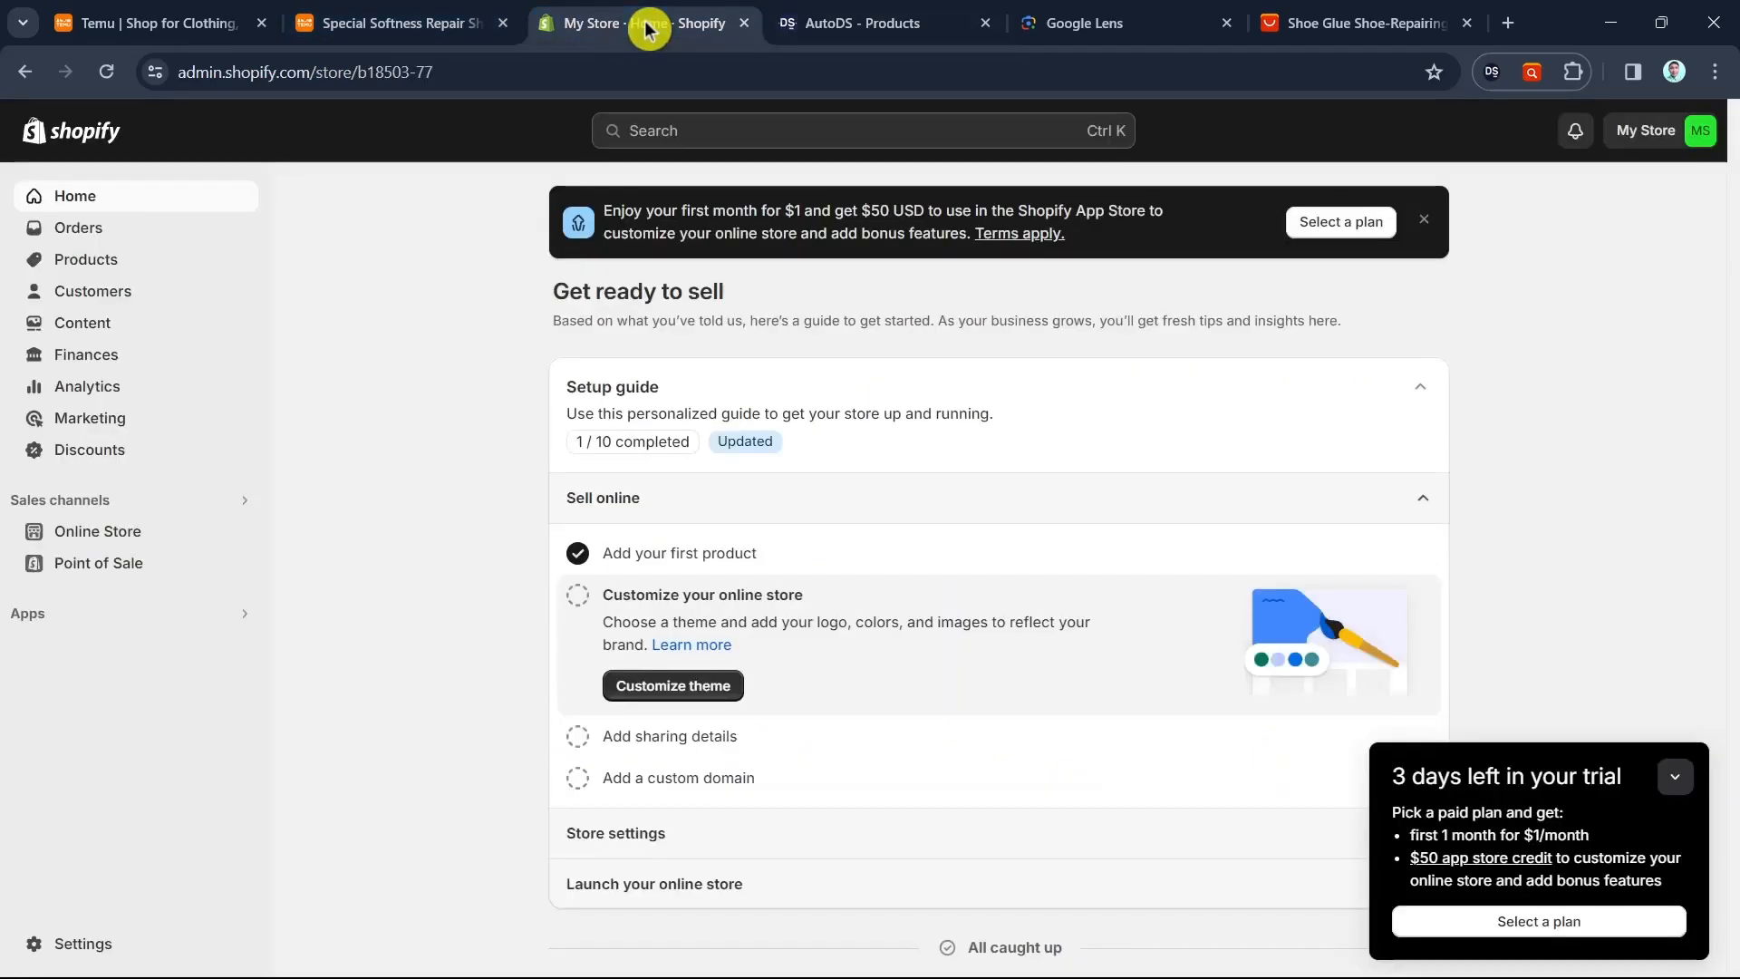
pyautogui.click(89, 261)
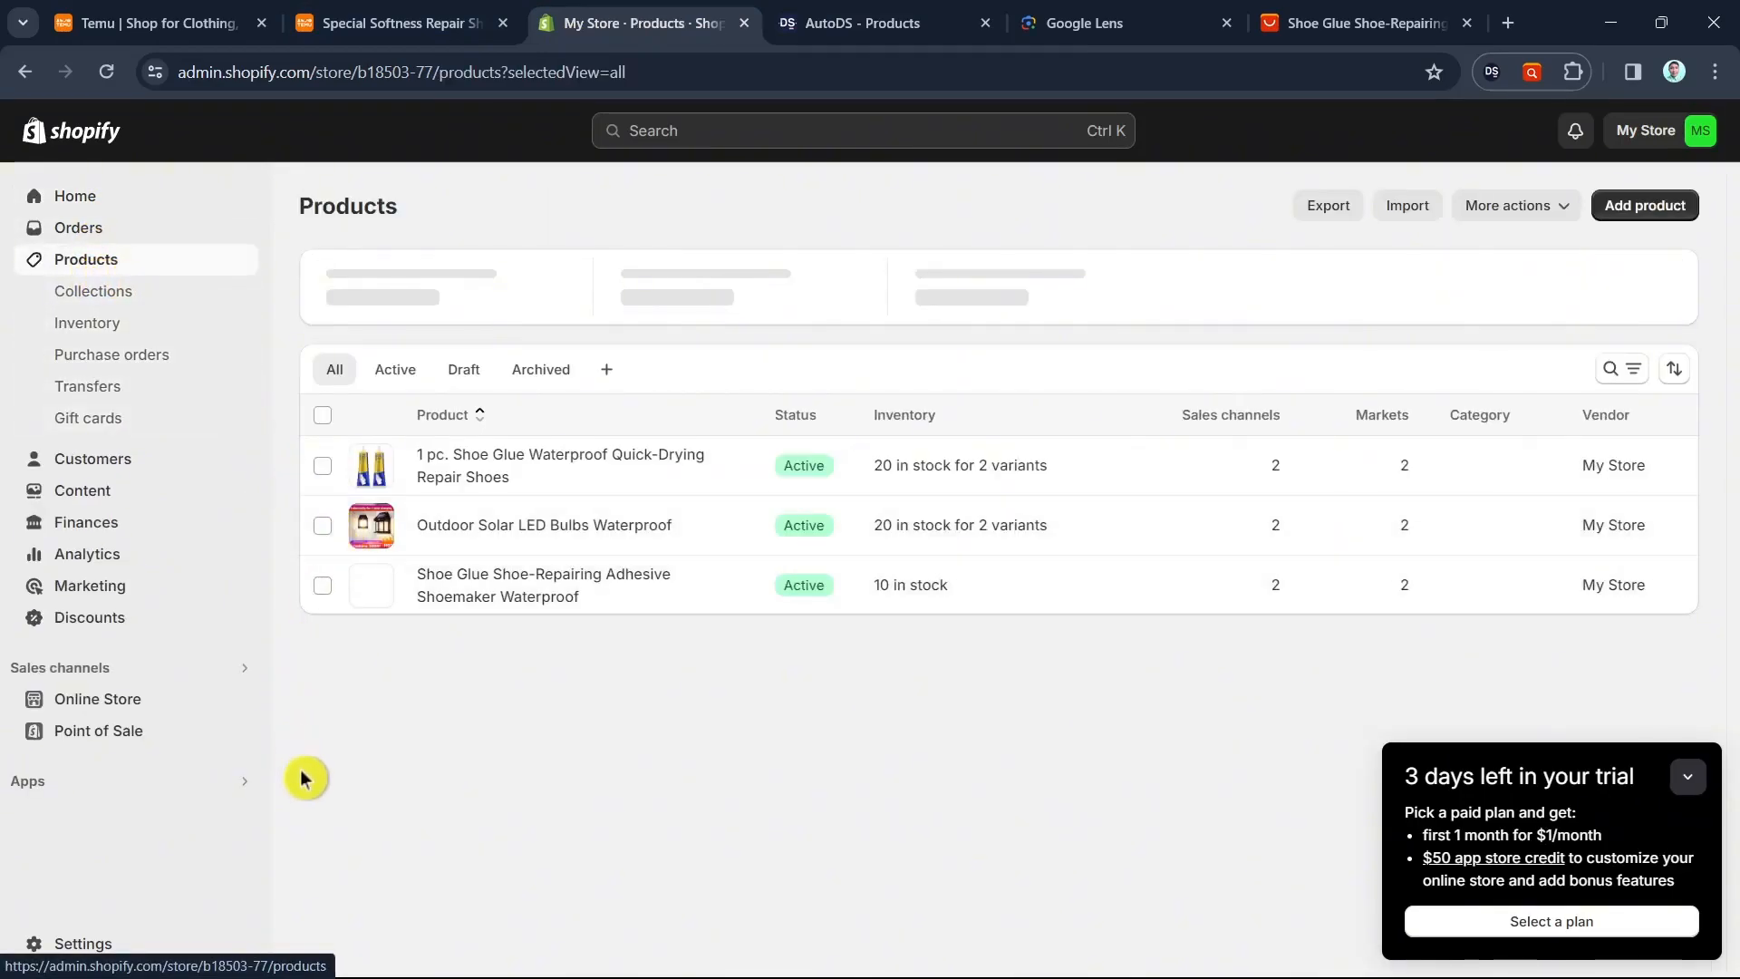
pyautogui.click(540, 585)
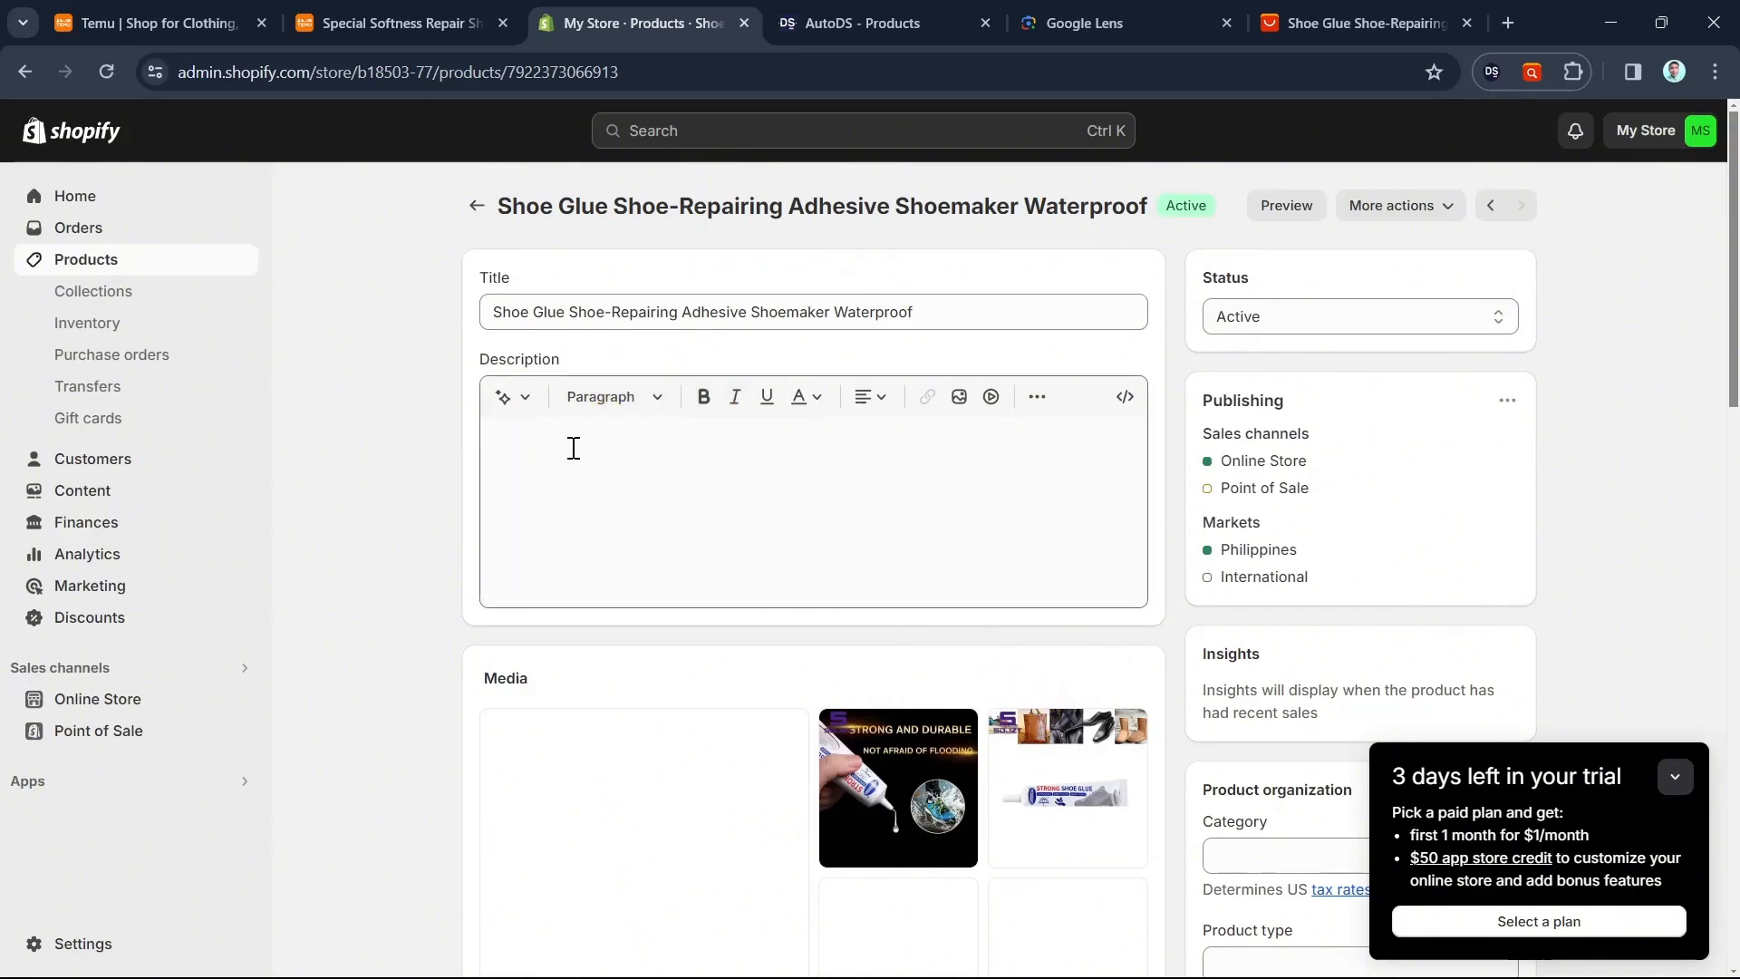
# - Review the imported product's title, description, media images and pricing on its Shopify product page
pyautogui.scroll(-6, 775, 513)
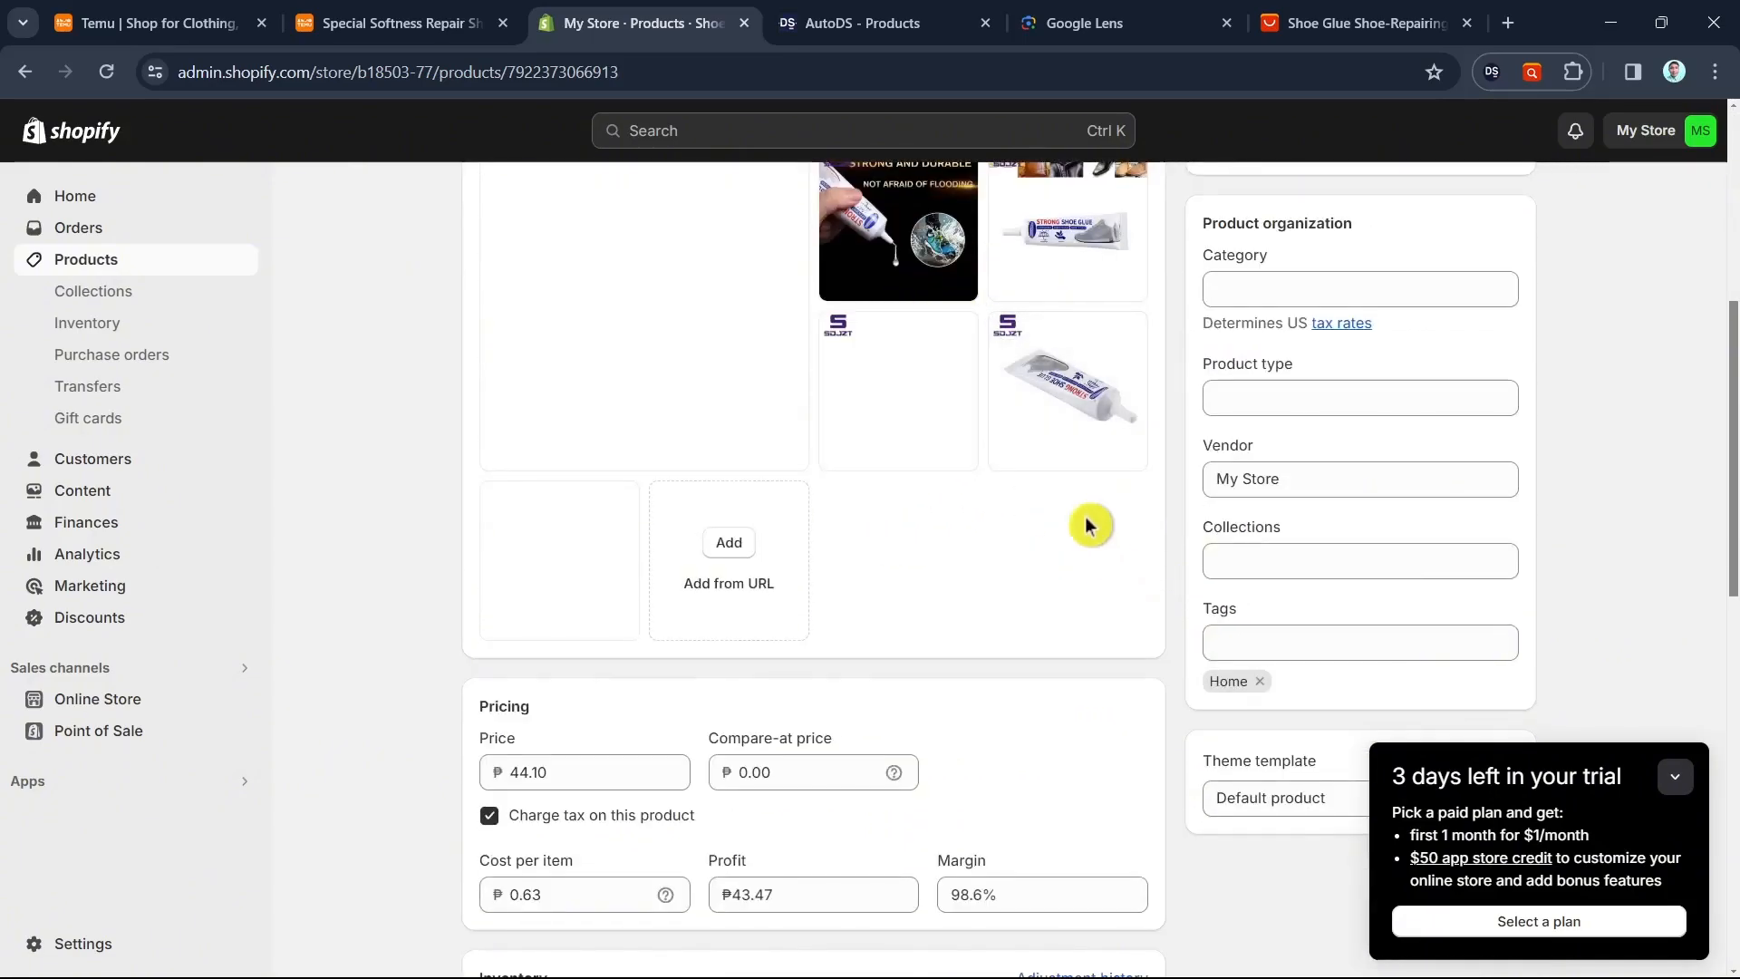
pyautogui.scroll(2, 1088, 507)
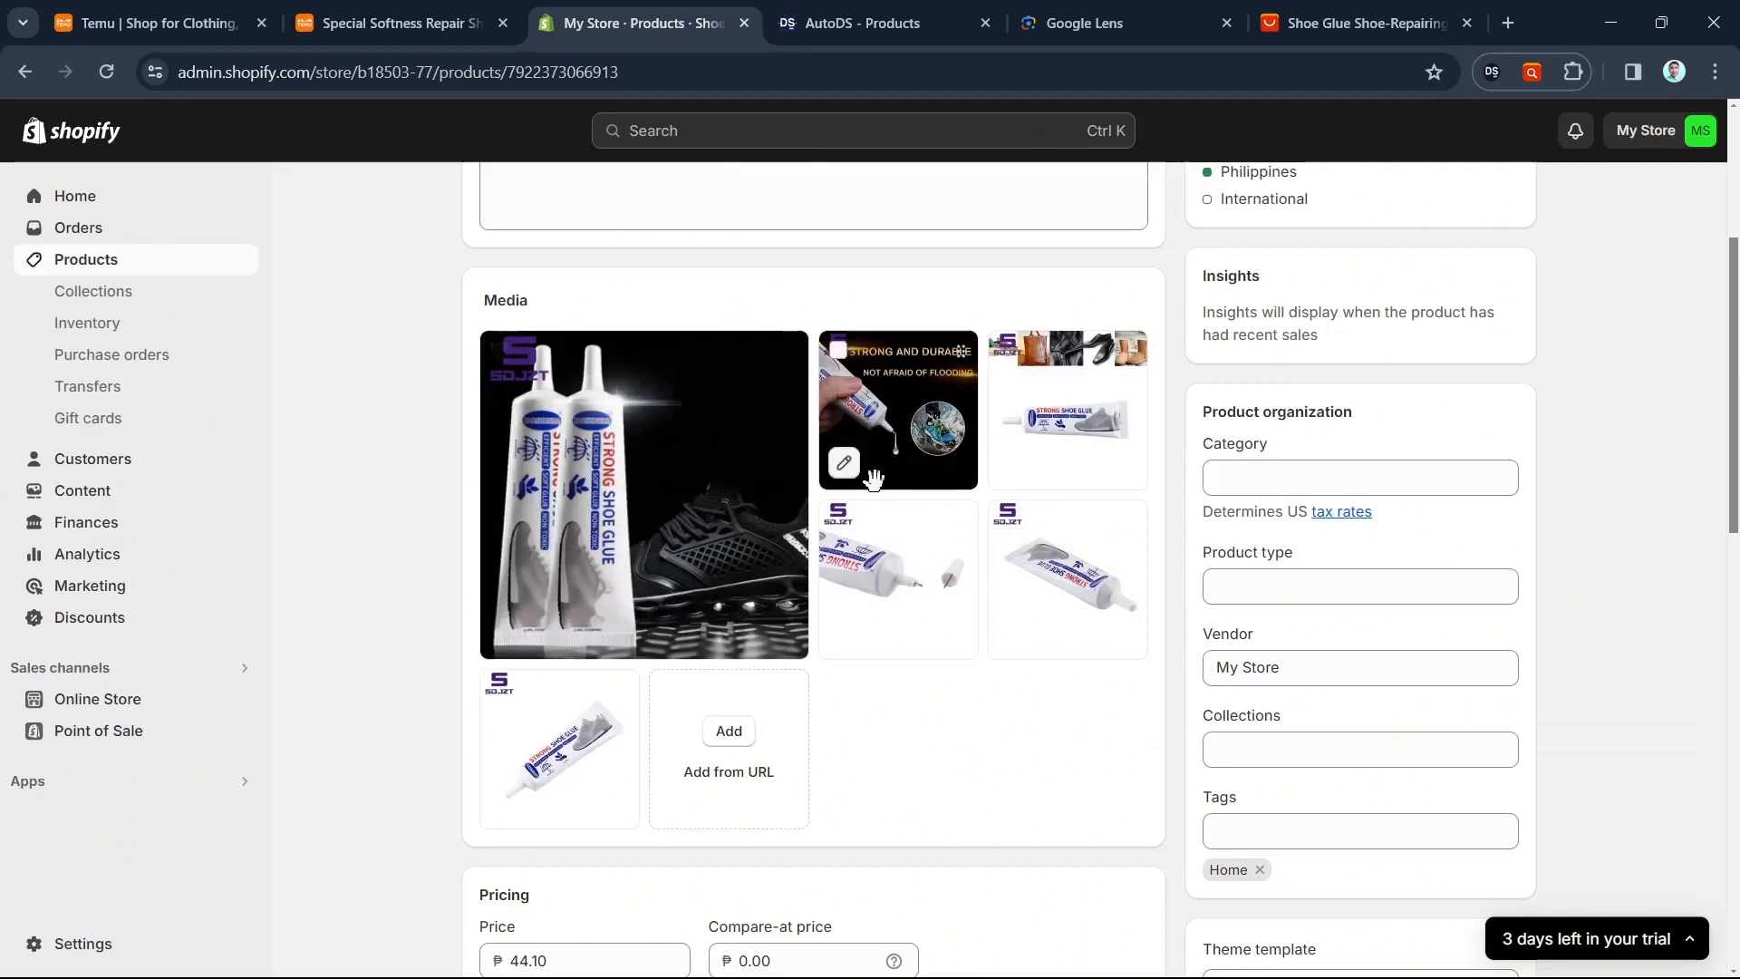
pyautogui.scroll(-5, 1010, 723)
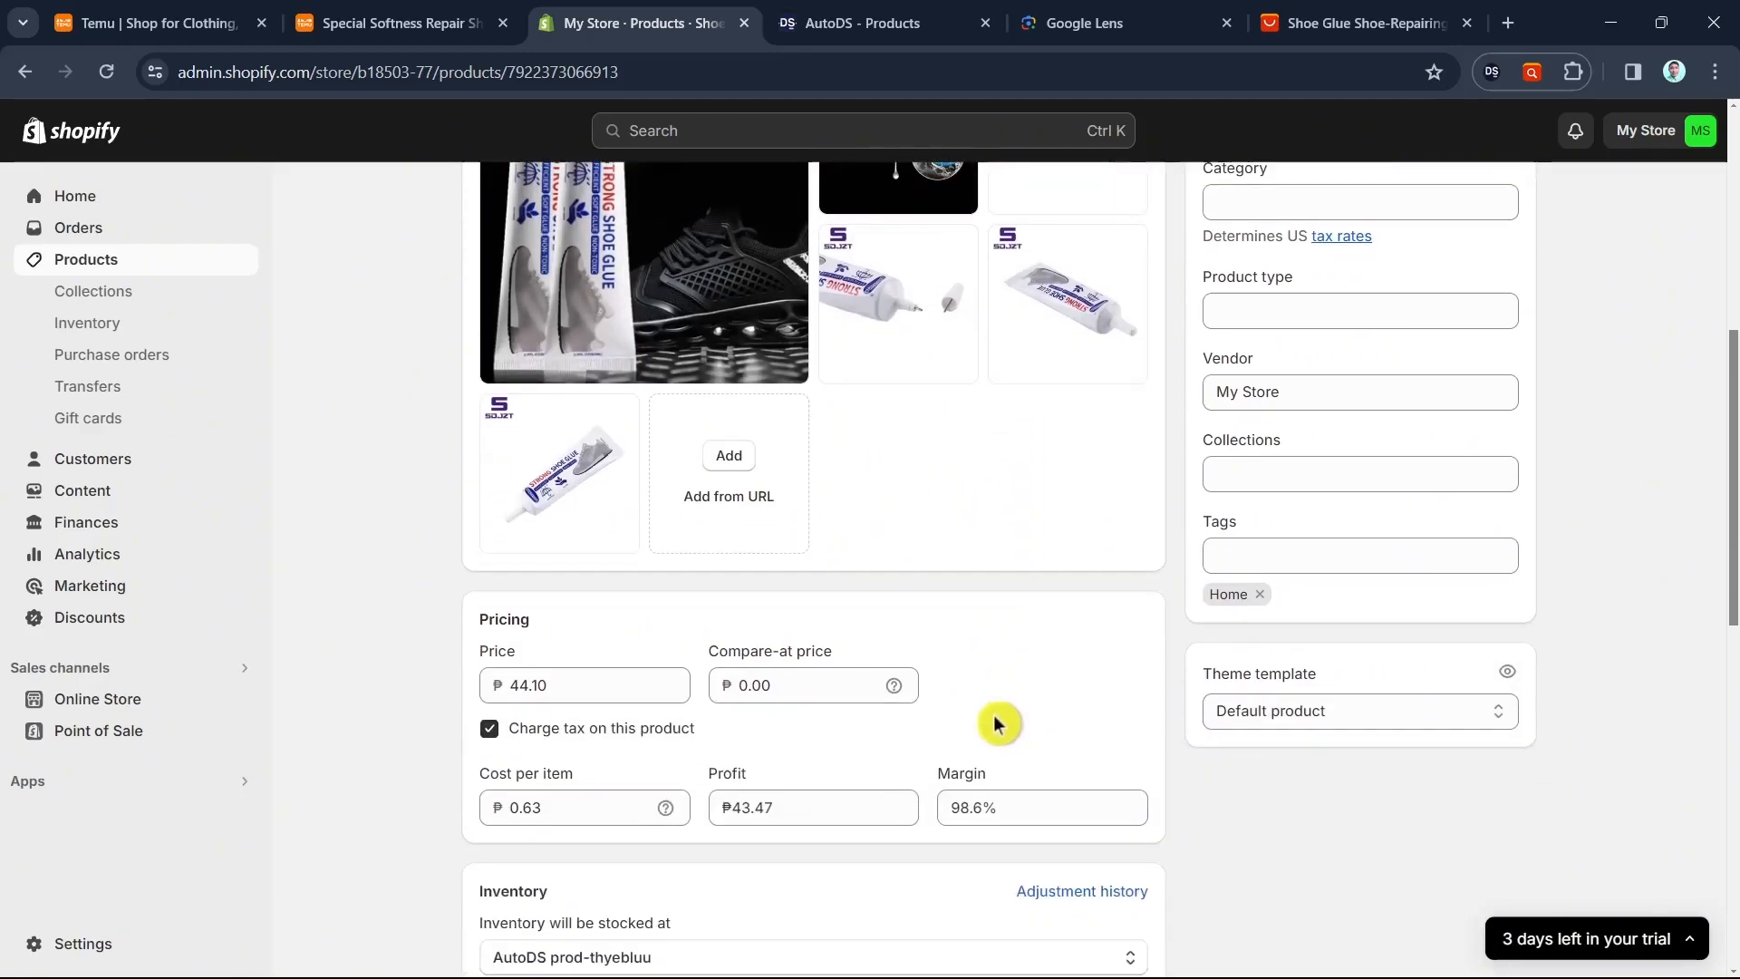
pyautogui.scroll(10, 983, 712)
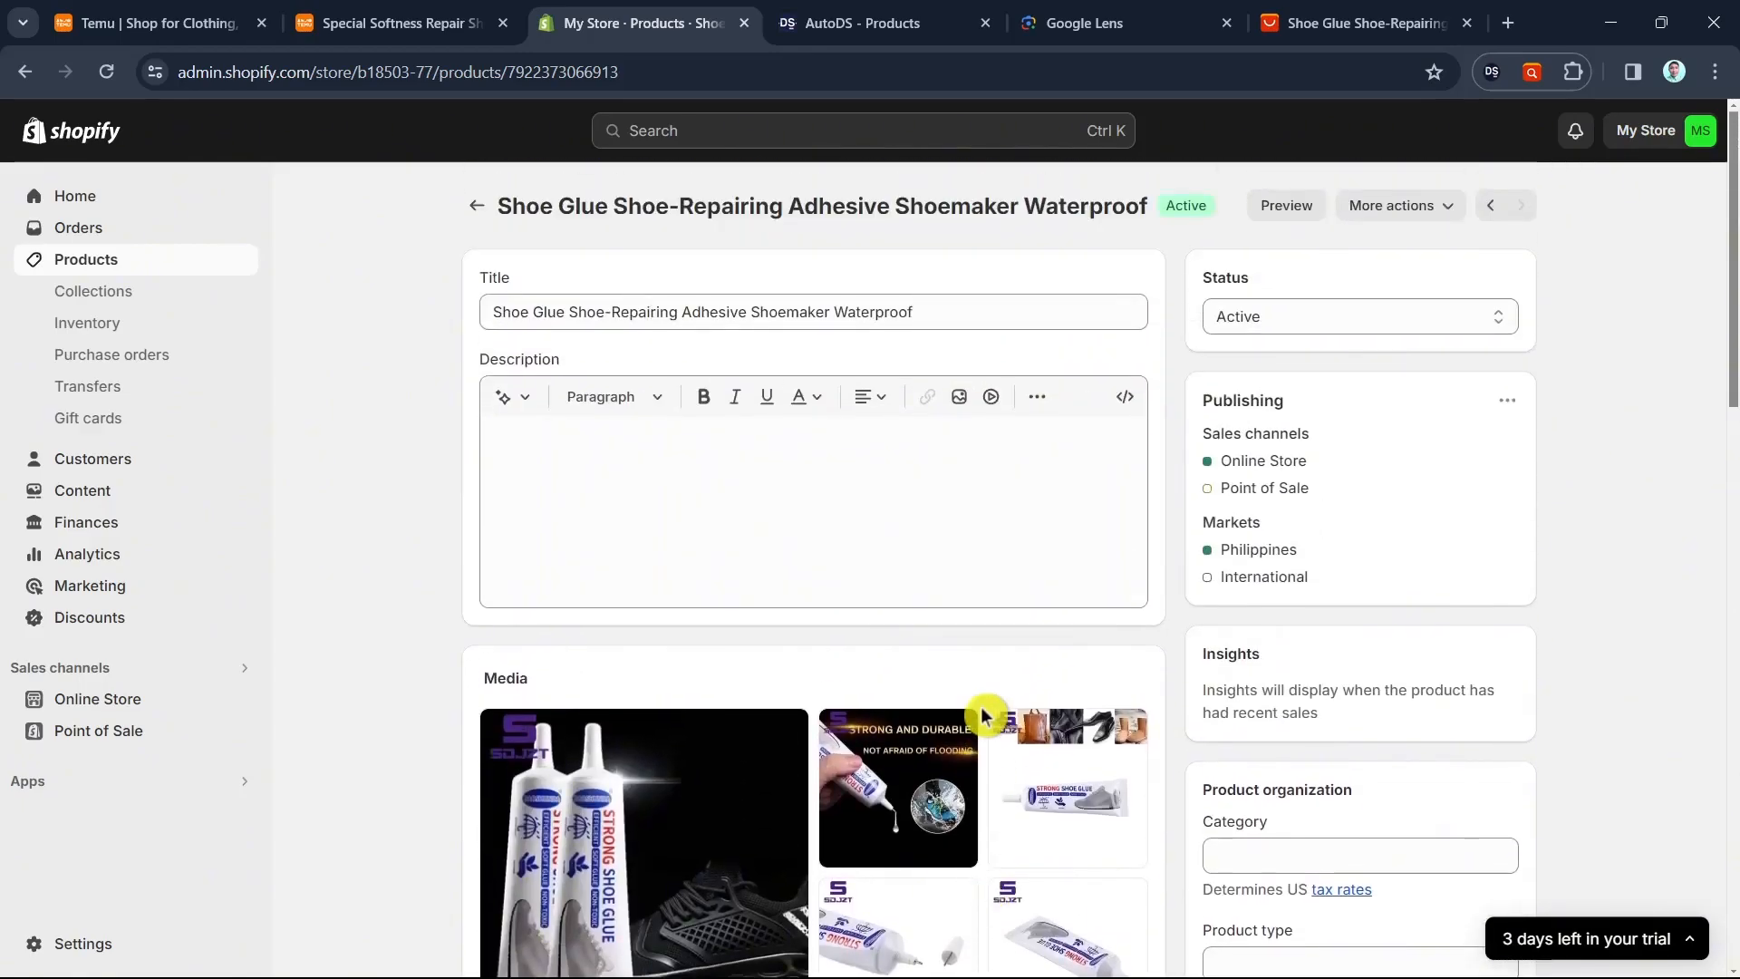
pyautogui.scroll(-4, 982, 711)
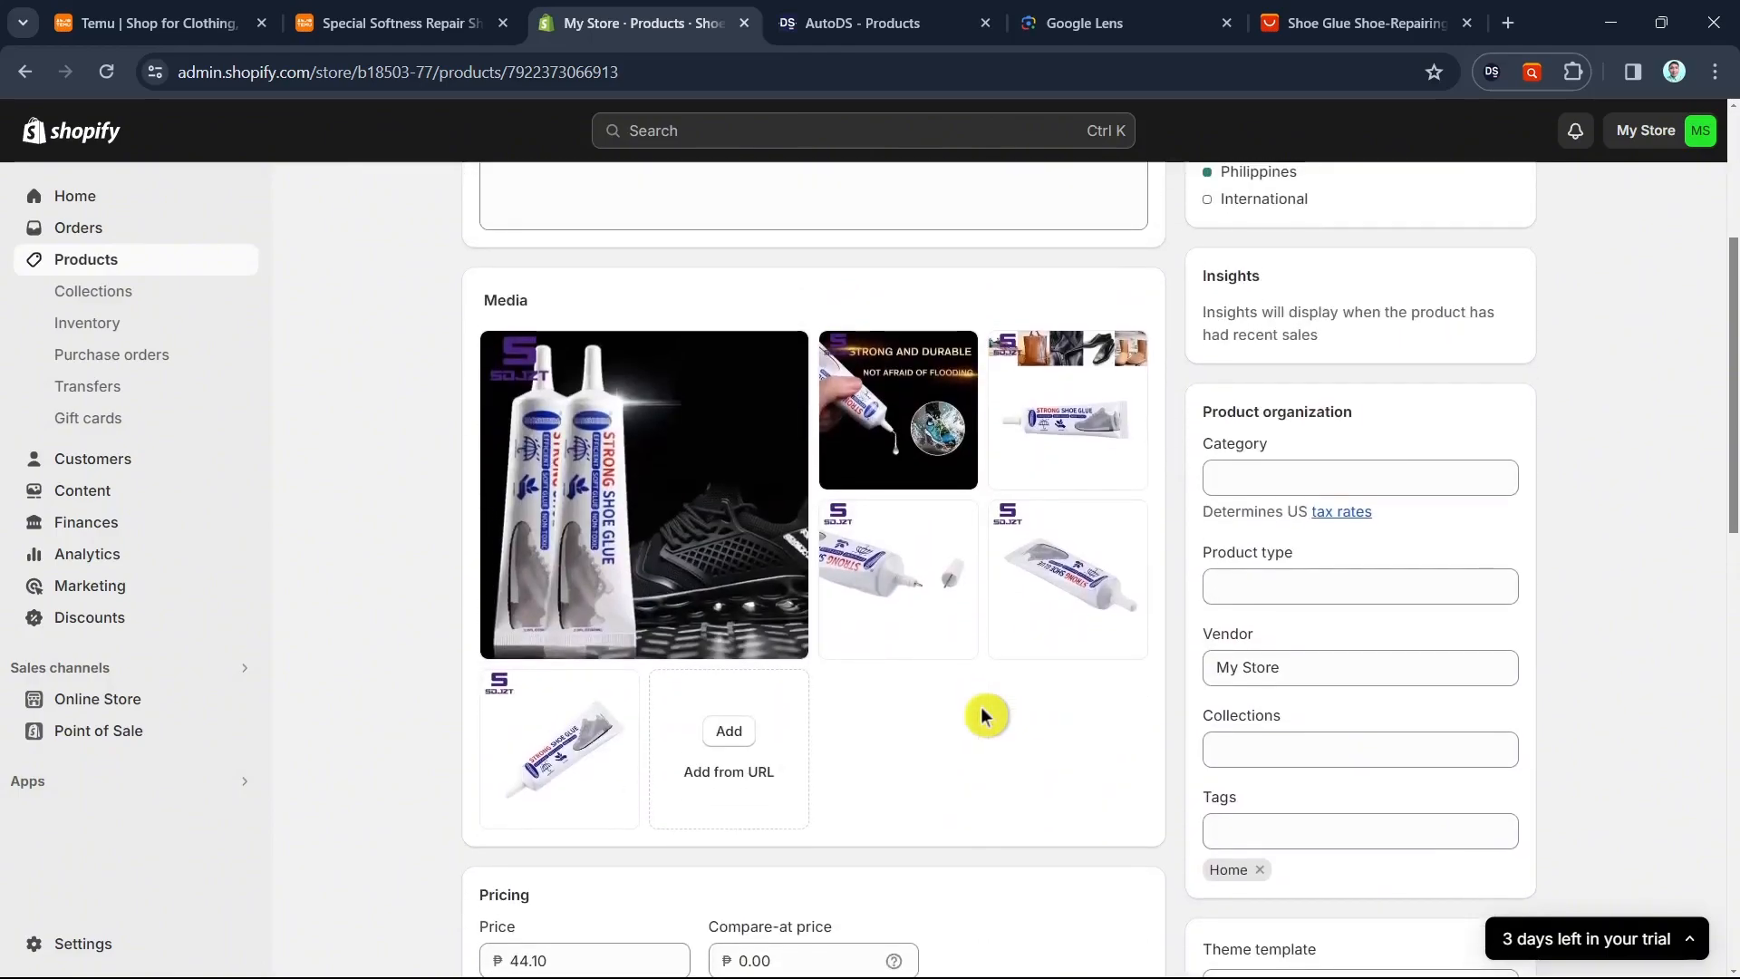
pyautogui.scroll(4, 988, 717)
pyautogui.scroll(-6, 1083, 781)
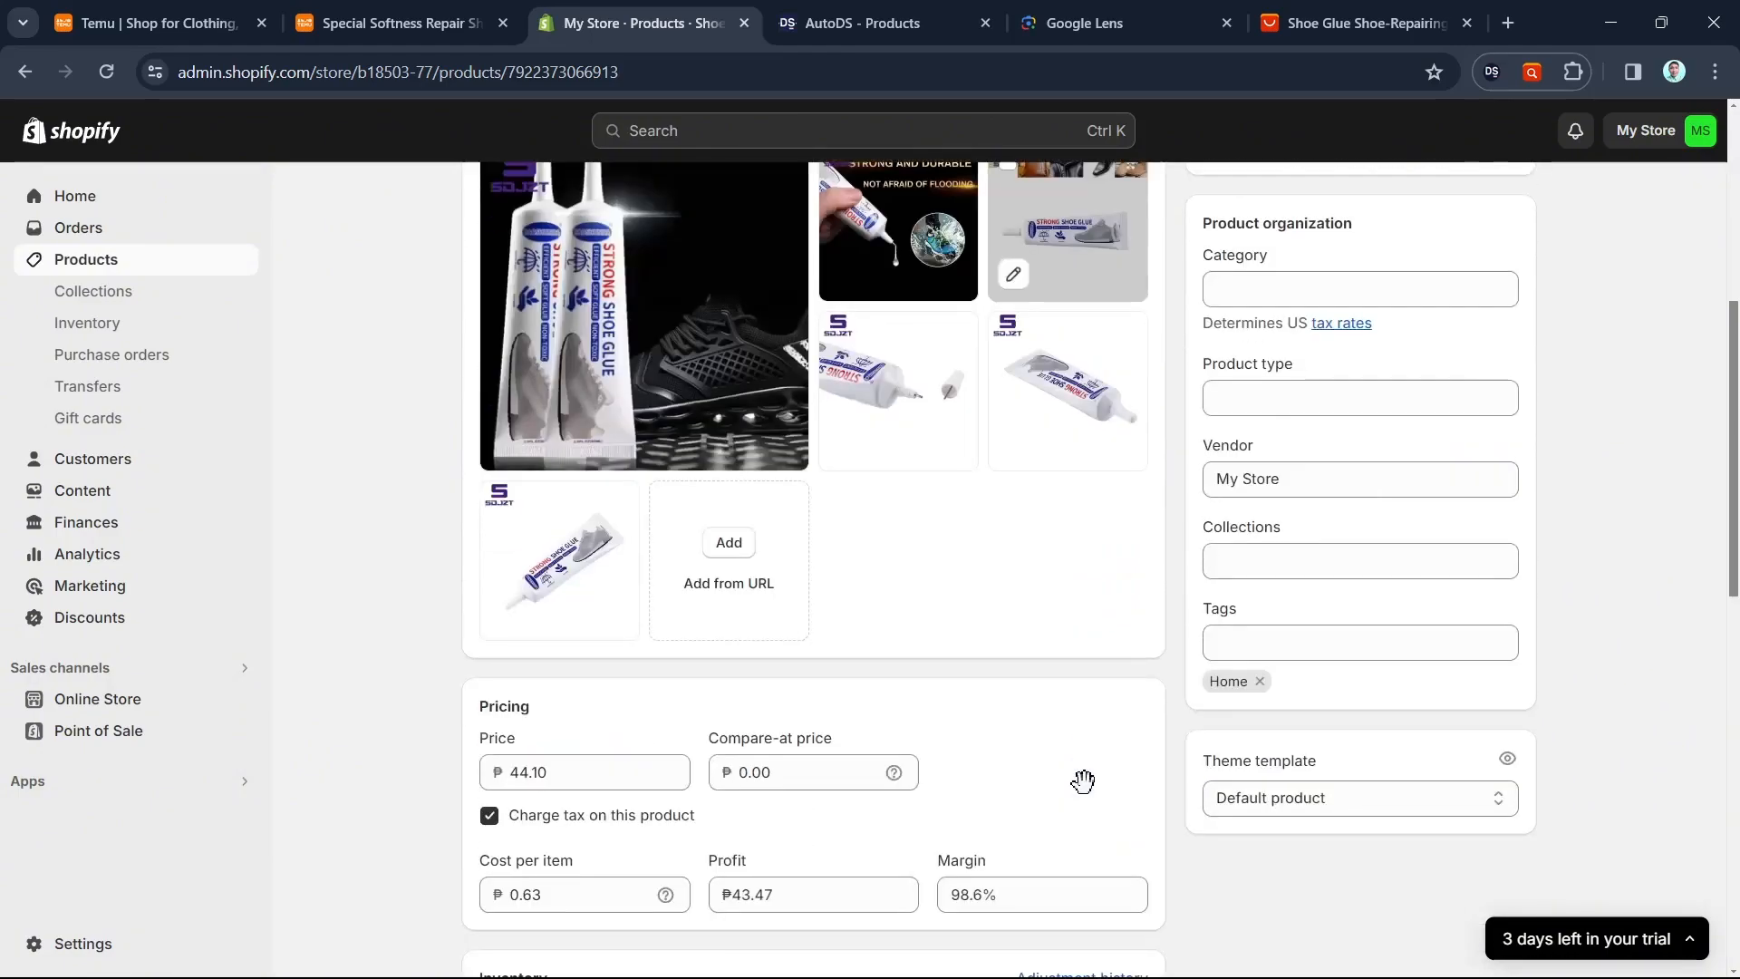